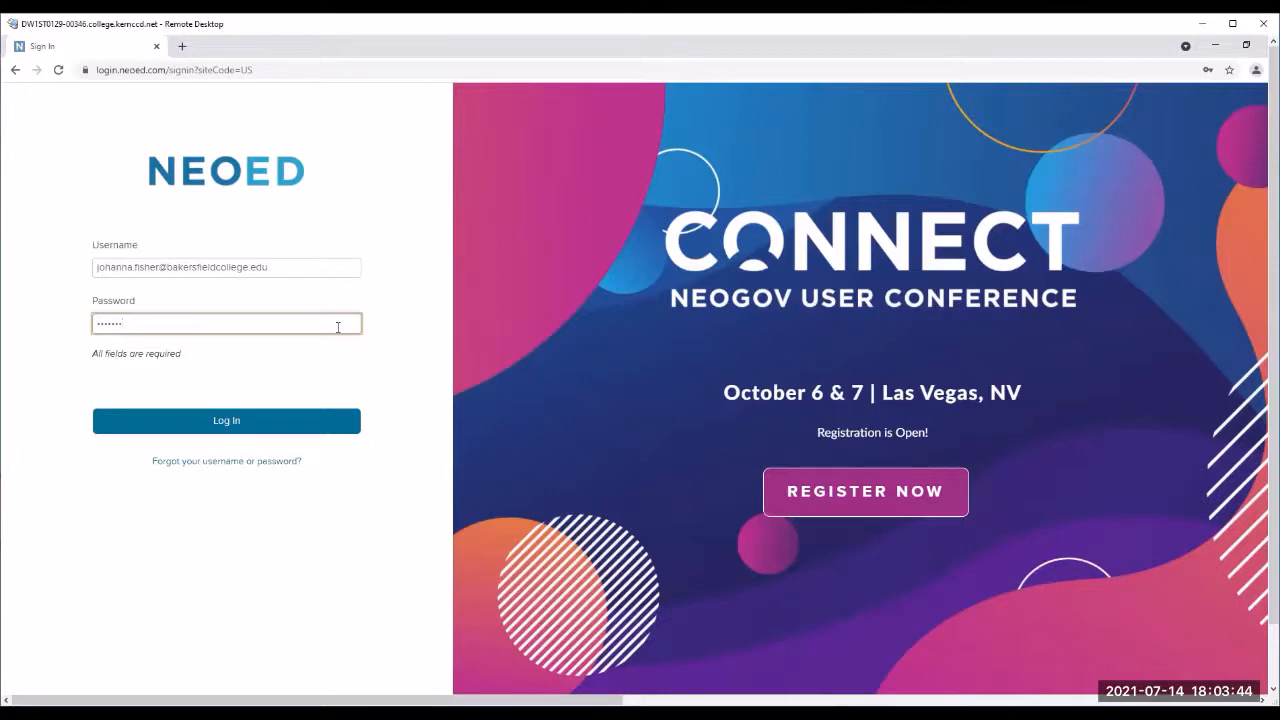
Step: Enter the account's username and password and log in to NEOED
{"action": "type", "text": "•"}
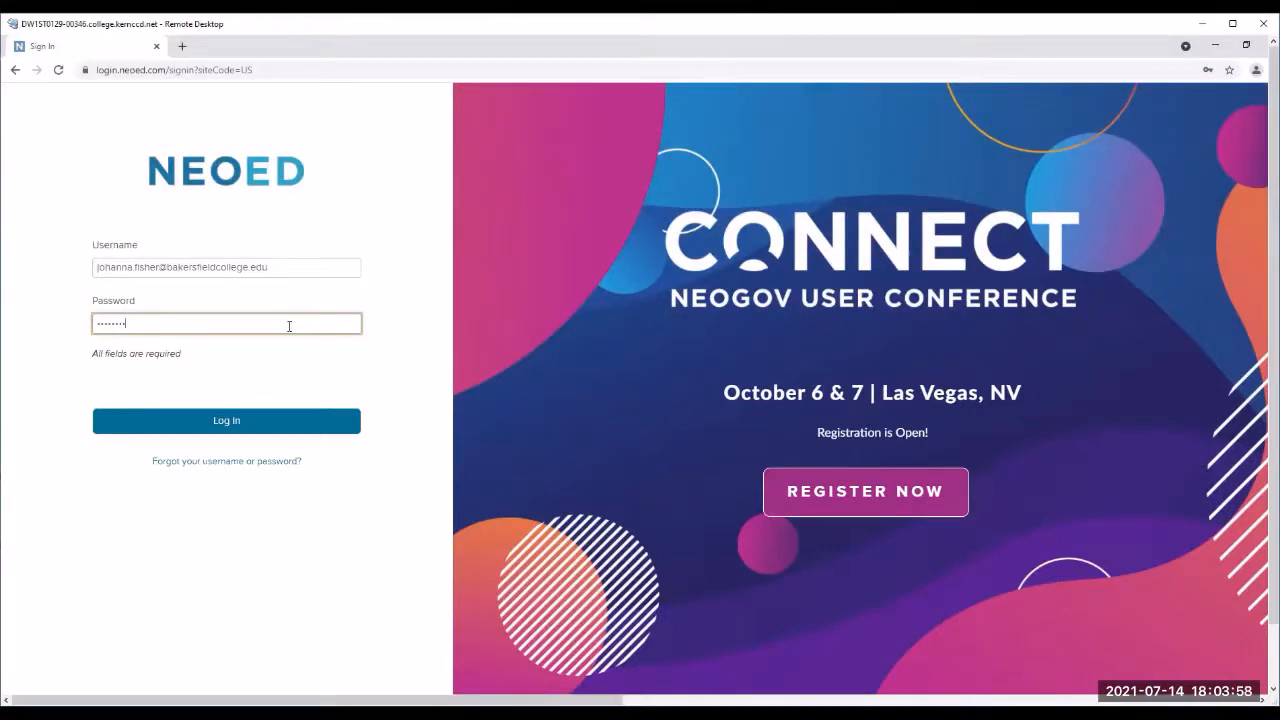
{"action": "left_click", "coordinate": [282, 422]}
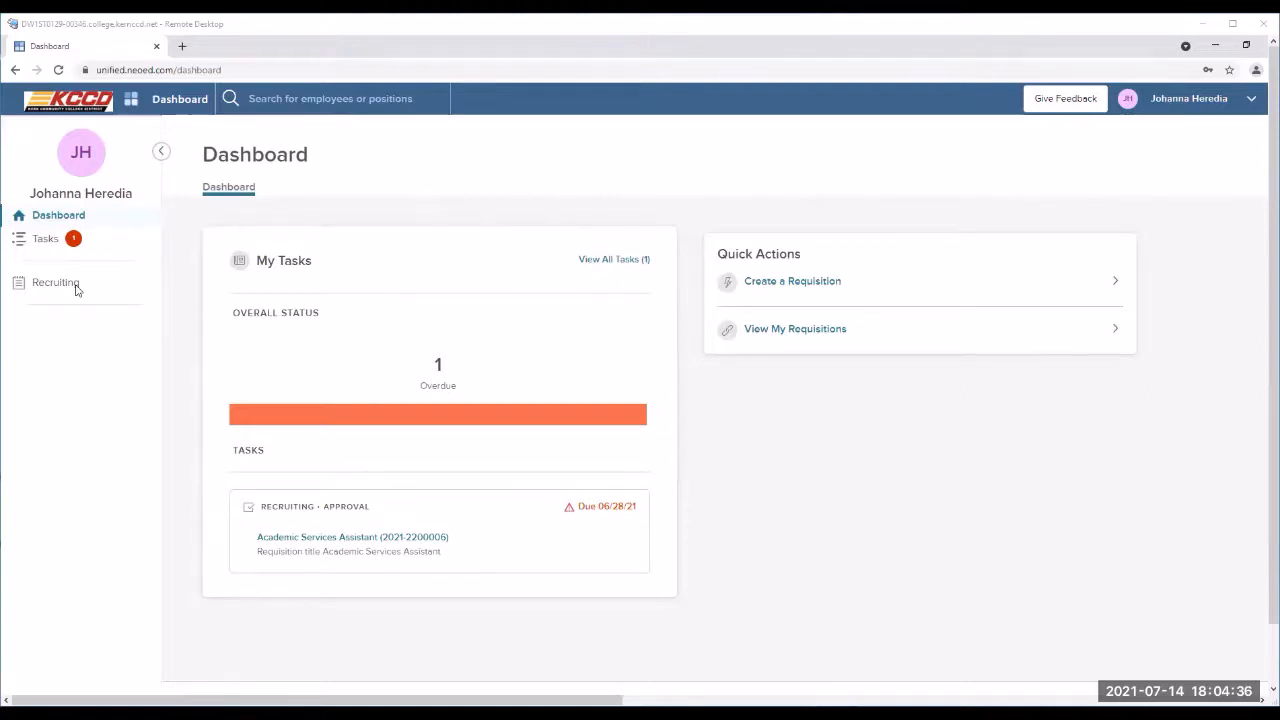
Step: Choose Create a Requisition from Quick Actions and continue to the Recruiting site
{"action": "left_click", "coordinate": [822, 286]}
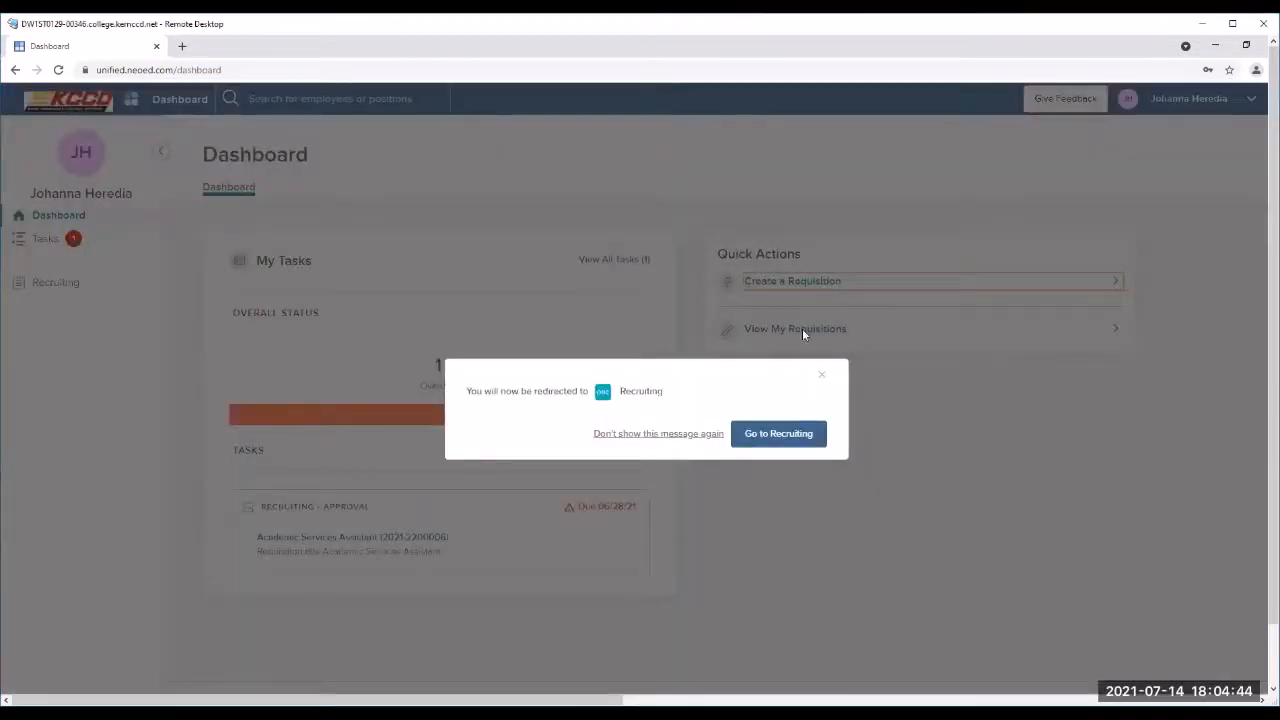
{"action": "left_click", "coordinate": [793, 443]}
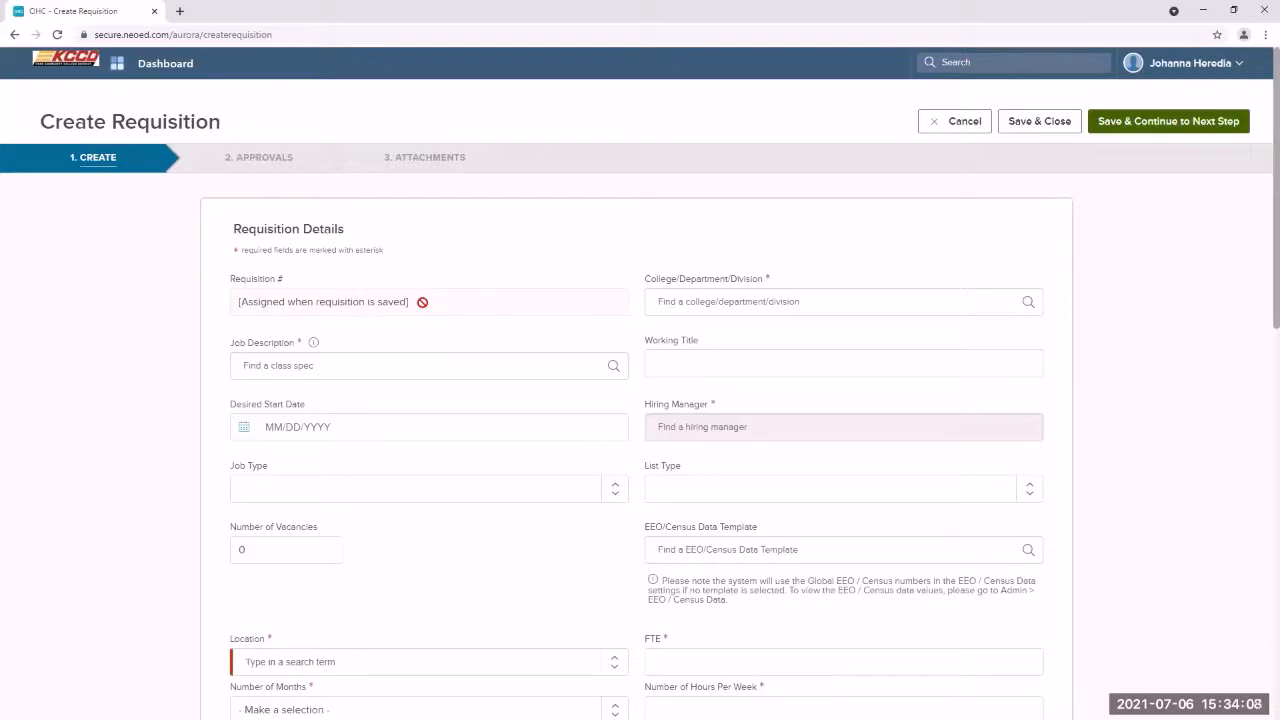
Step: Filter departments by 'Inform' and choose Bakersfield College Information Technology Services
{"action": "left_click", "coordinate": [668, 302]}
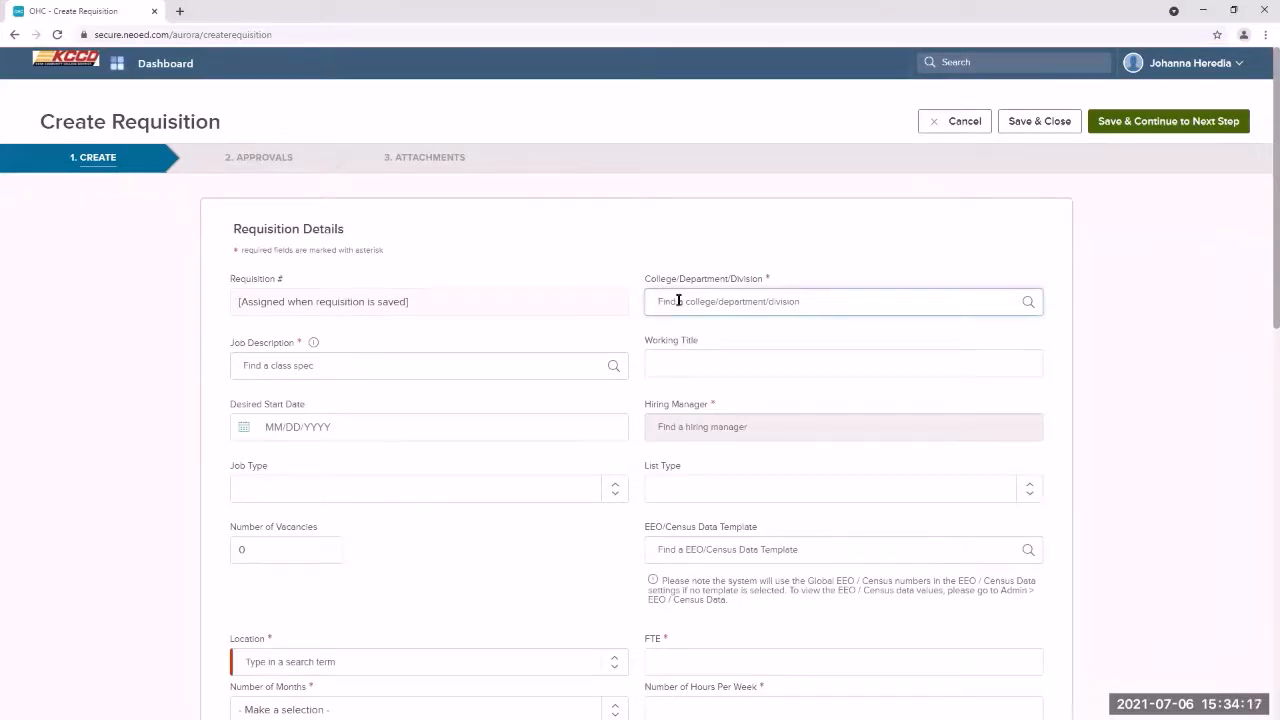
{"action": "left_click", "coordinate": [1026, 301]}
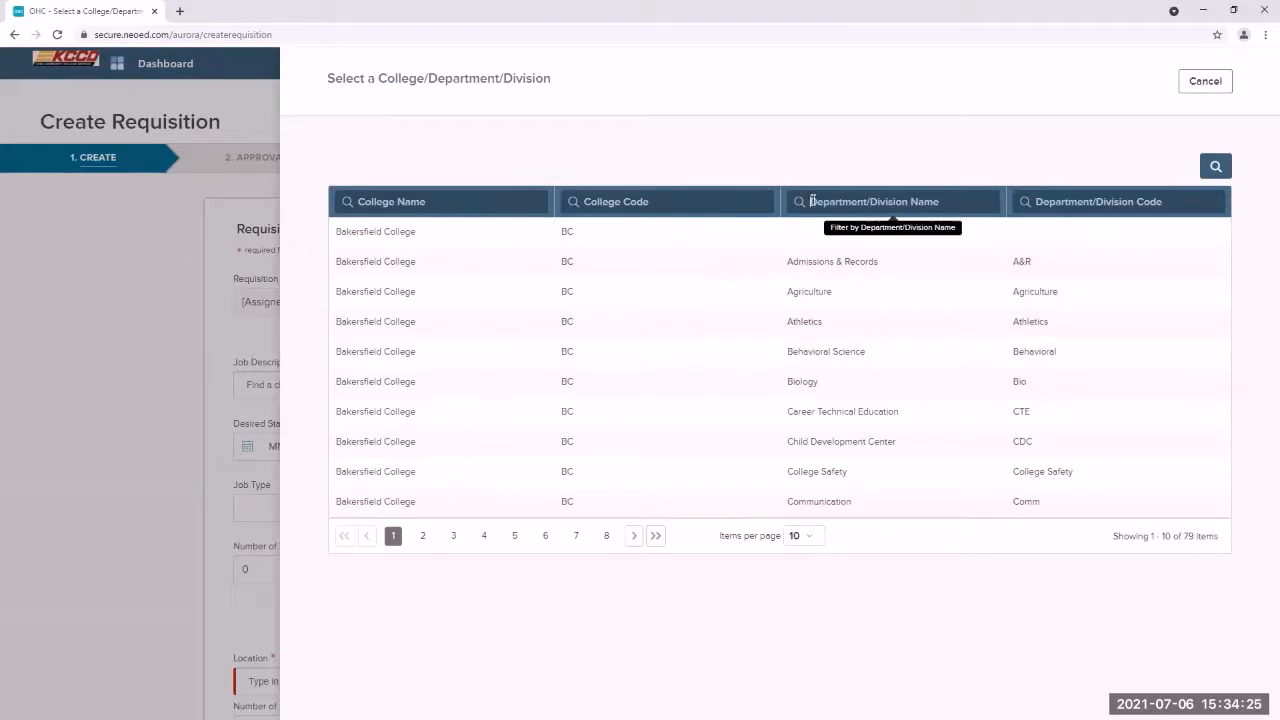
{"action": "left_click", "coordinate": [812, 201]}
{"action": "type", "text": "Inform"}
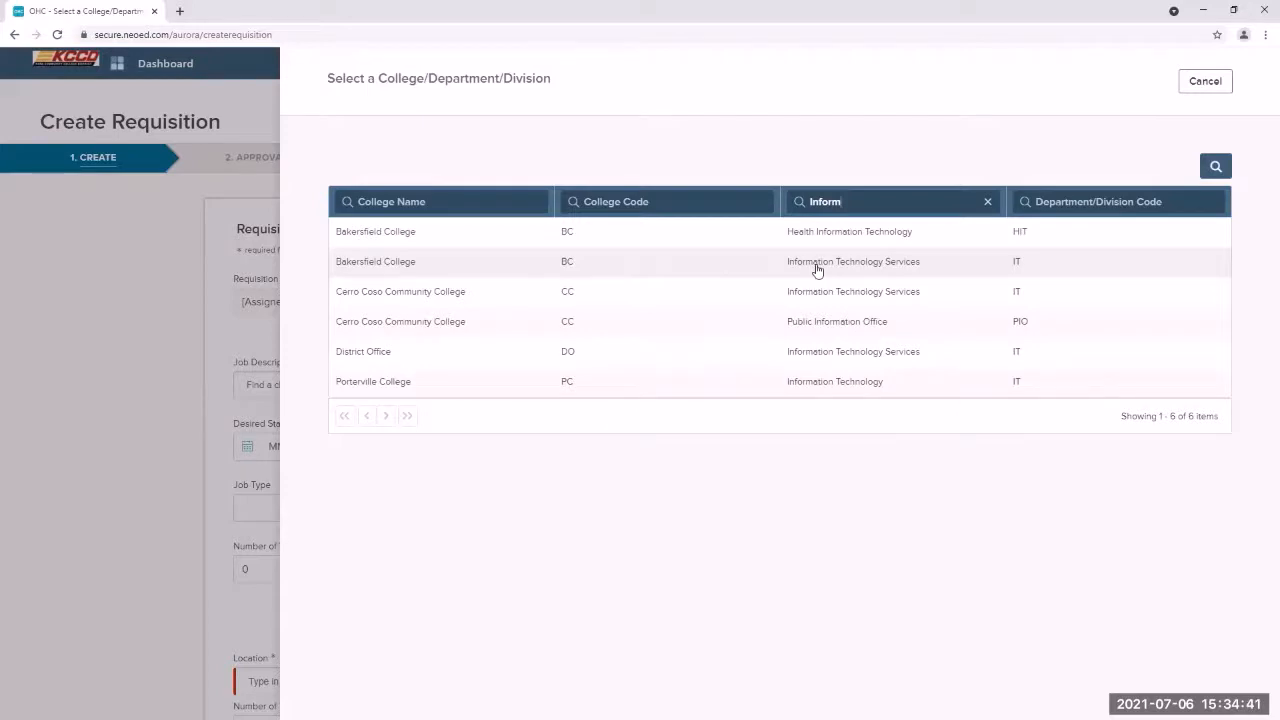
{"action": "left_click", "coordinate": [817, 271]}
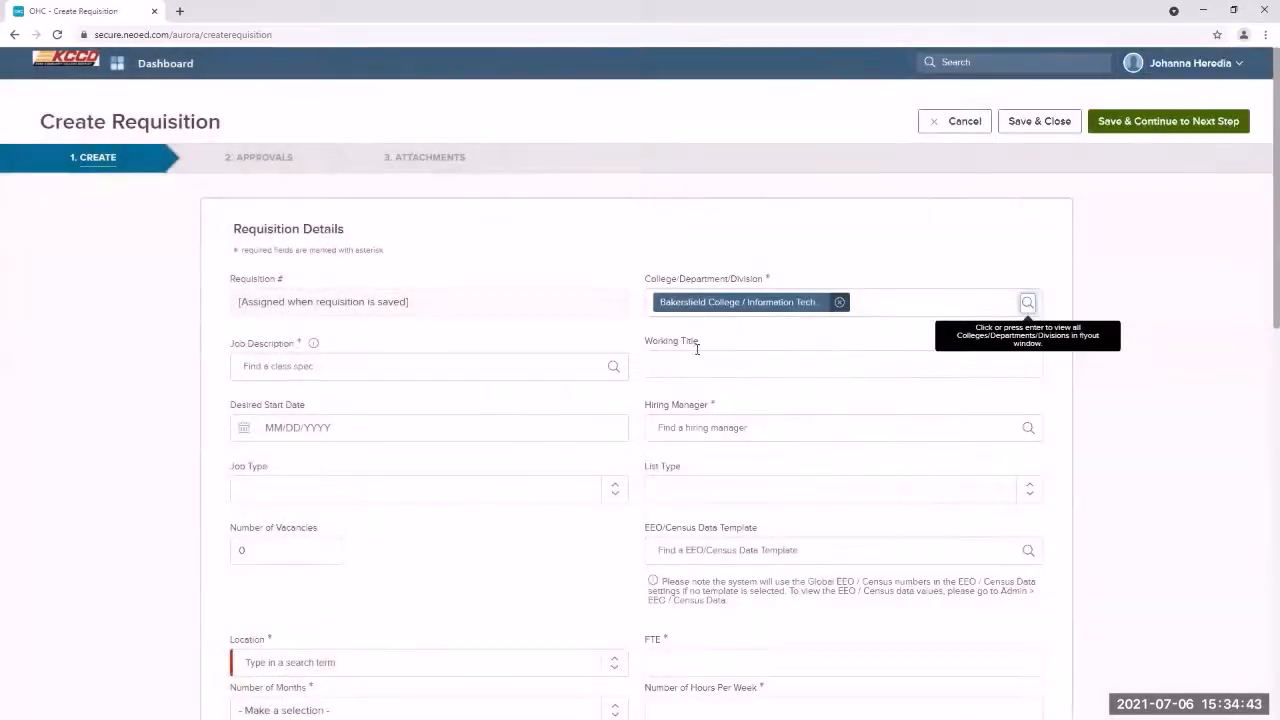
Step: Filter job descriptions by title 'De' and select Department Assistant III
{"action": "left_click", "coordinate": [411, 370]}
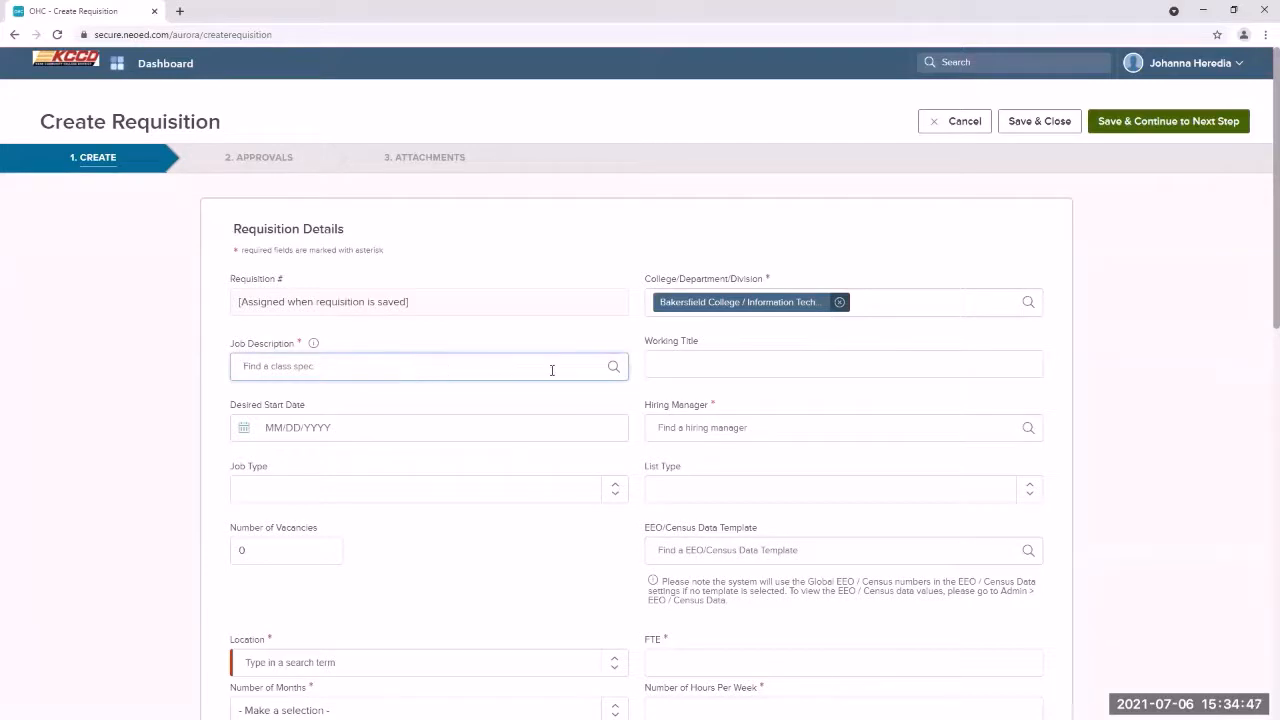
{"action": "left_click", "coordinate": [613, 368]}
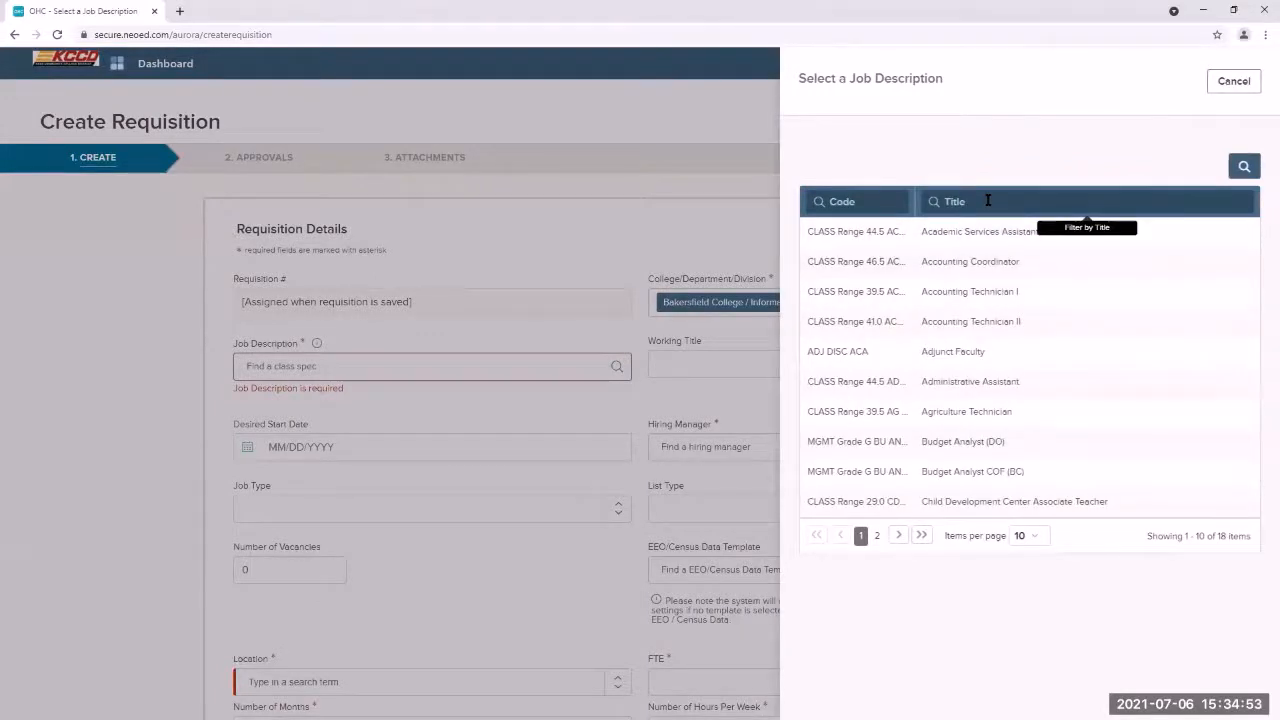
{"action": "left_click", "coordinate": [934, 198]}
{"action": "type", "text": "De"}
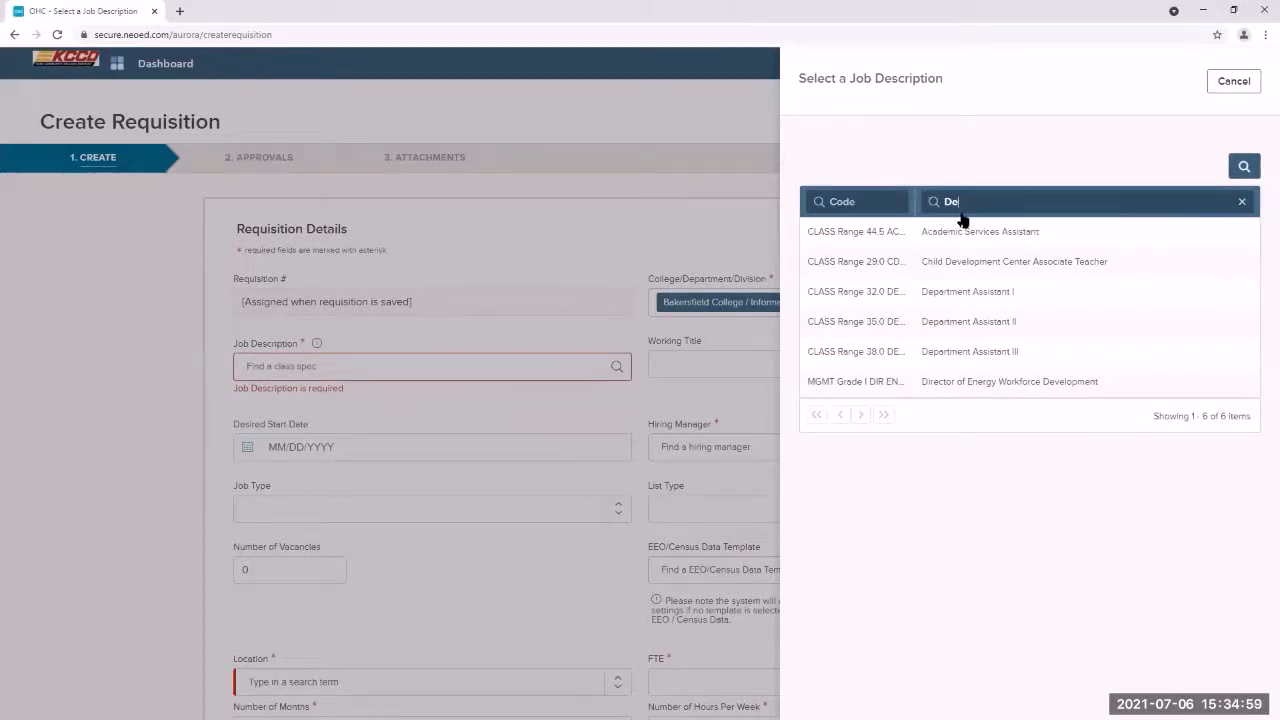
{"action": "left_click", "coordinate": [948, 355]}
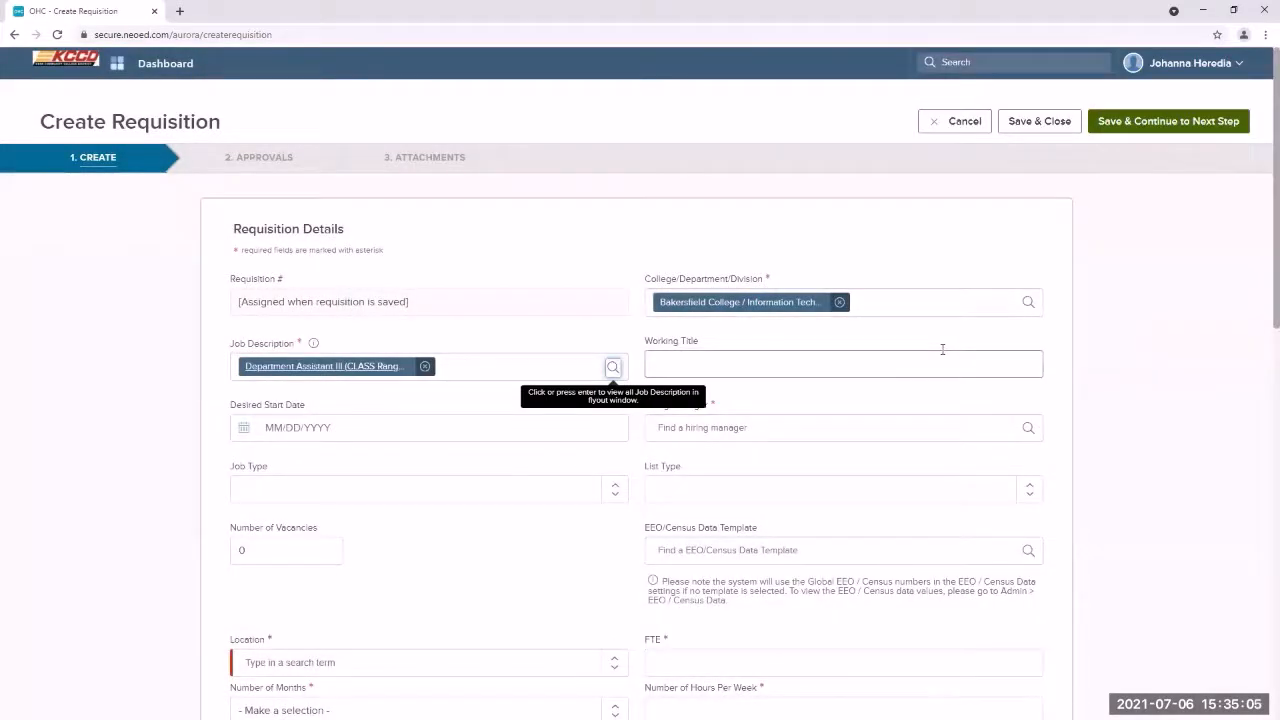
Step: Enter working title 'Department Assistant III' and desired start date 08/03/2021
{"action": "left_click", "coordinate": [770, 366]}
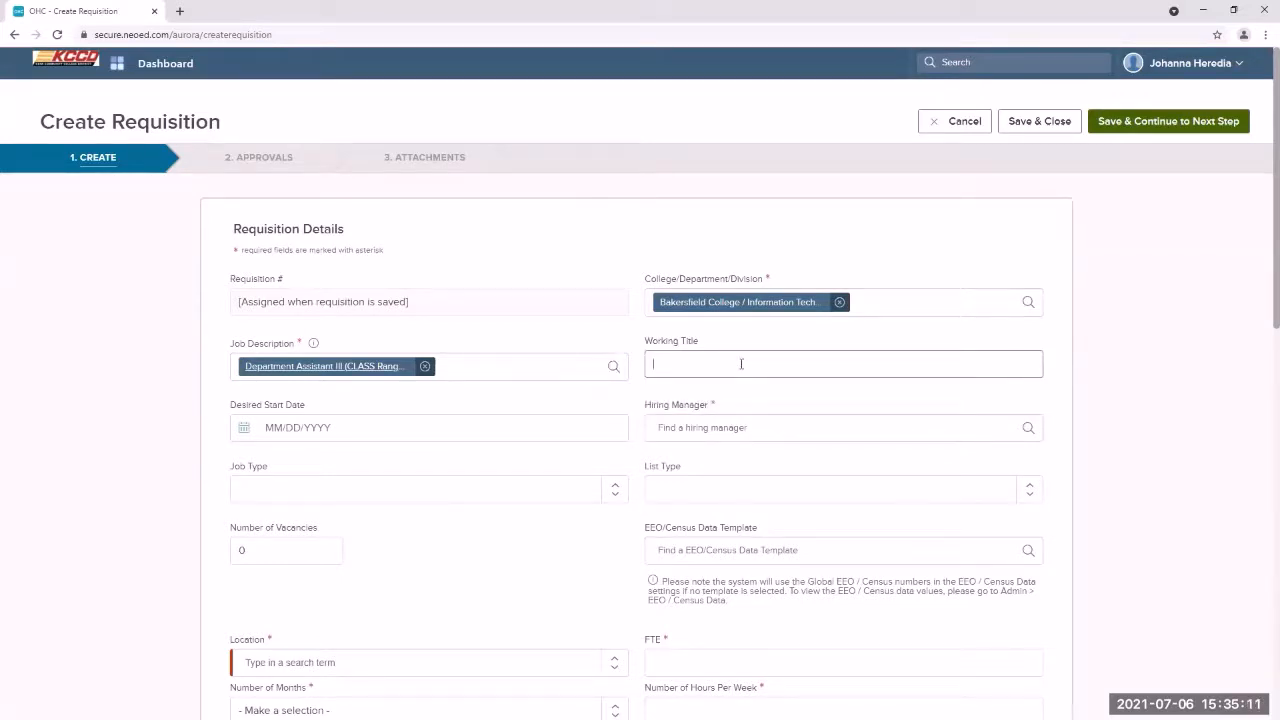
{"action": "type", "text": "Department Assistant III"}
{"action": "left_click", "coordinate": [517, 432]}
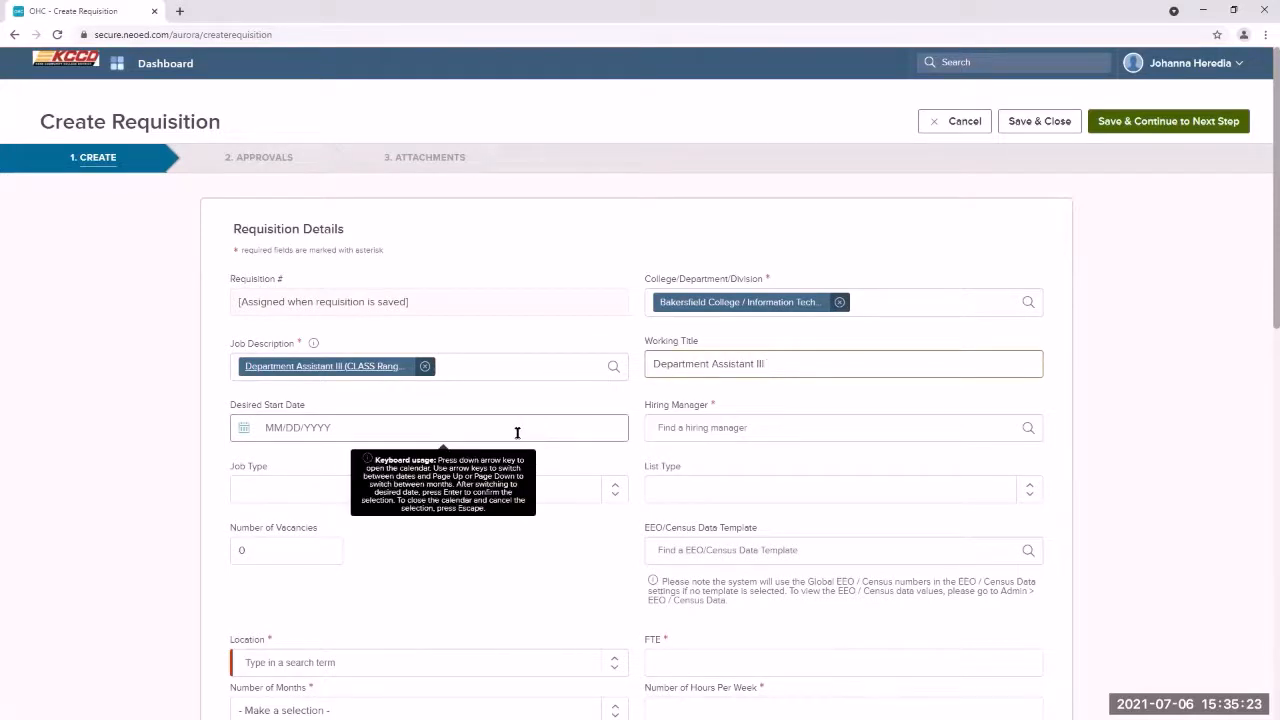
{"action": "left_click", "coordinate": [516, 430]}
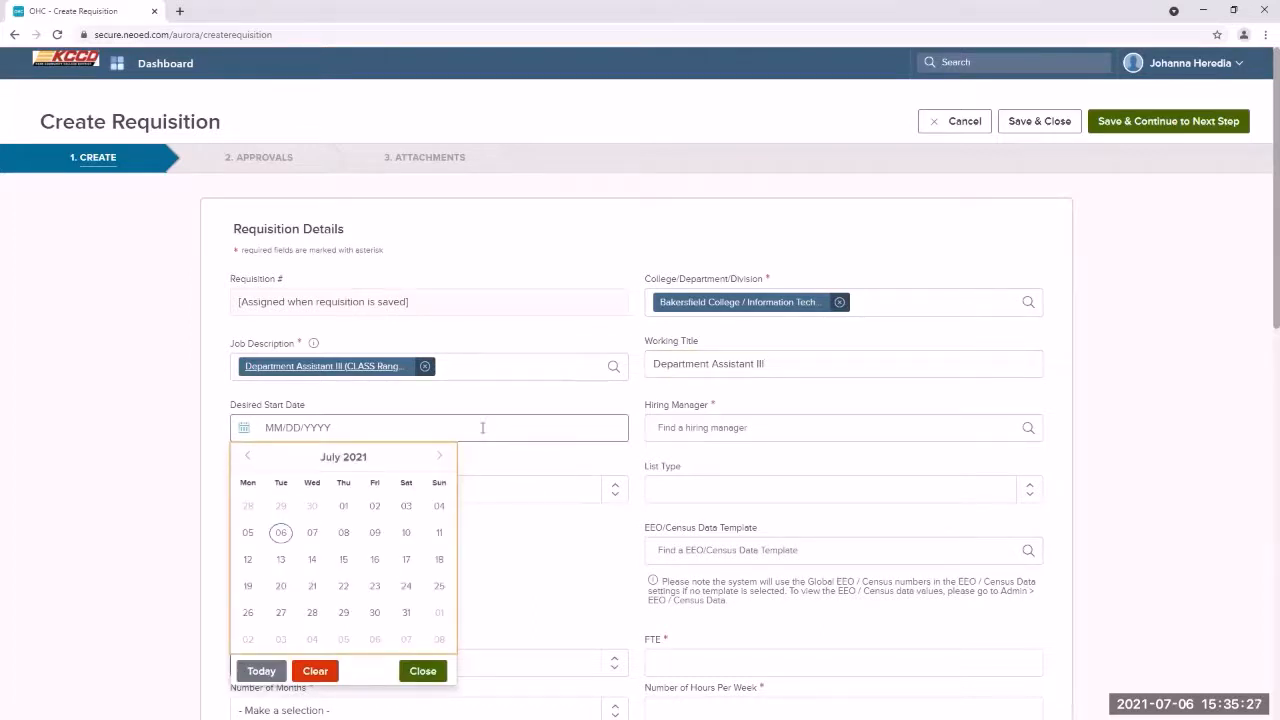
{"action": "left_click", "coordinate": [441, 456]}
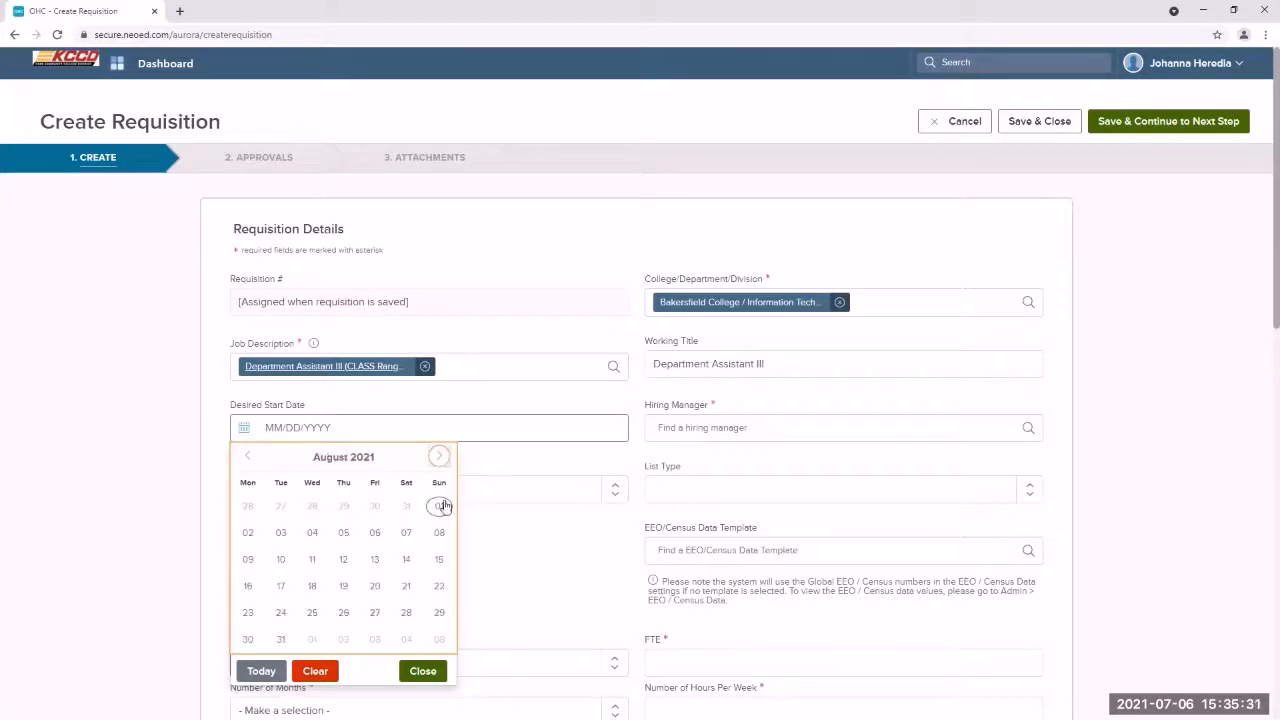
{"action": "left_click", "coordinate": [280, 533]}
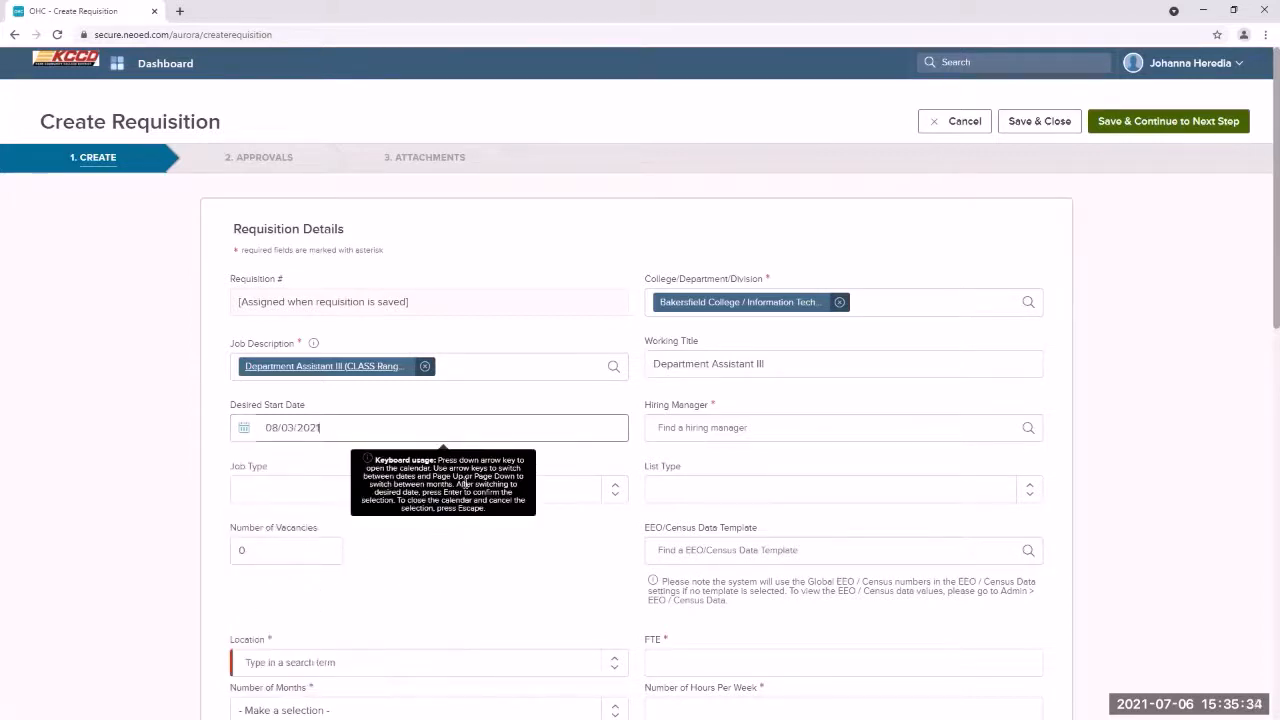
{"action": "left_click", "coordinate": [682, 430]}
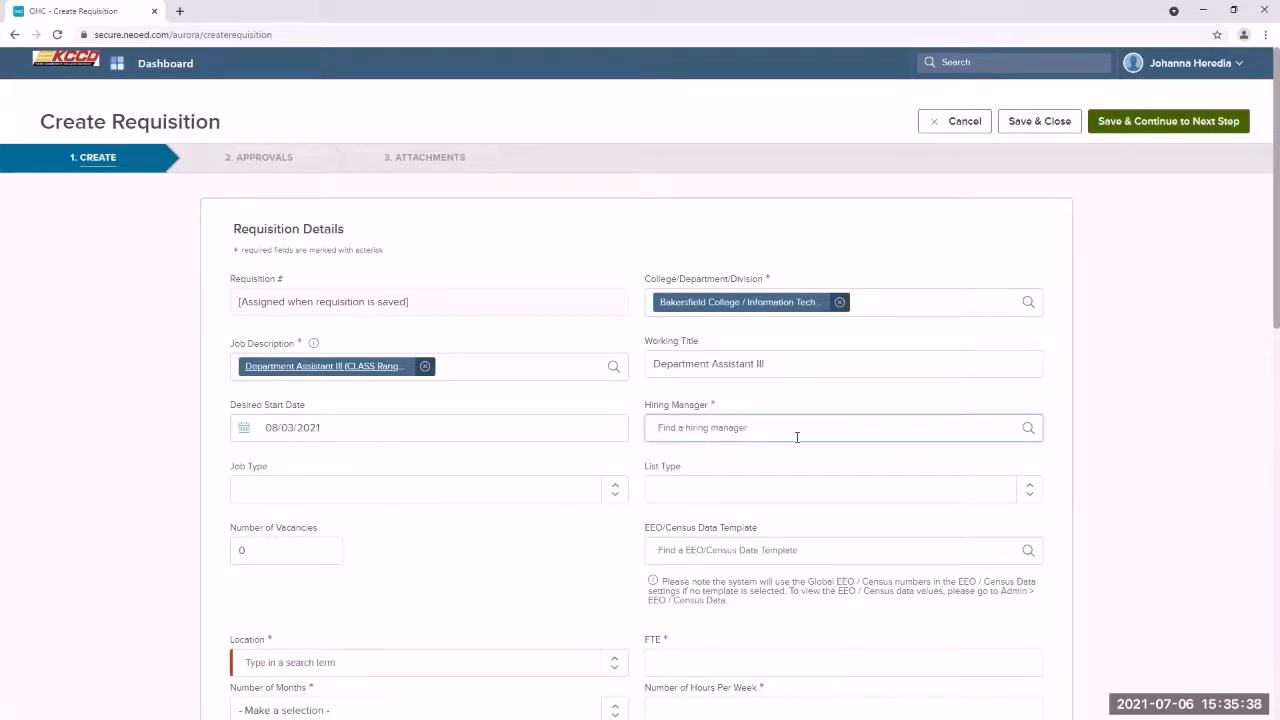
Step: Assign the first person in the hiring manager list as the requisition's hiring manager
{"action": "left_click", "coordinate": [1028, 432]}
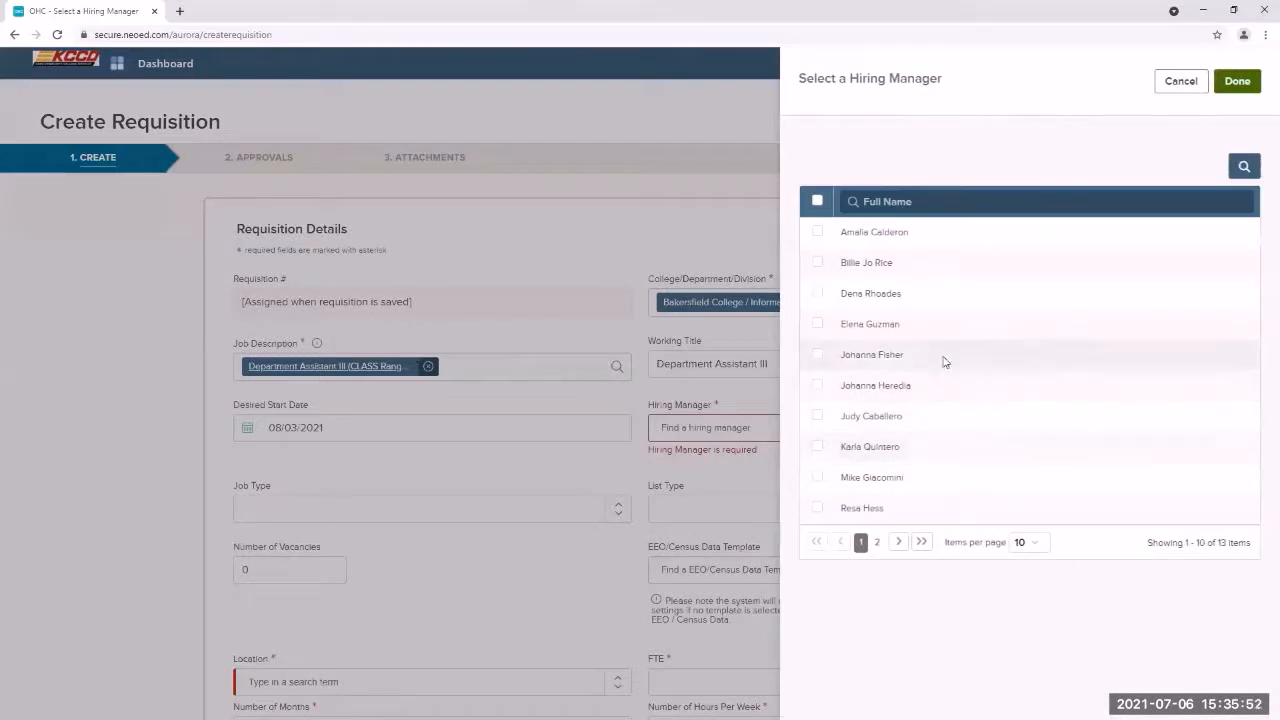
{"action": "left_click", "coordinate": [816, 234]}
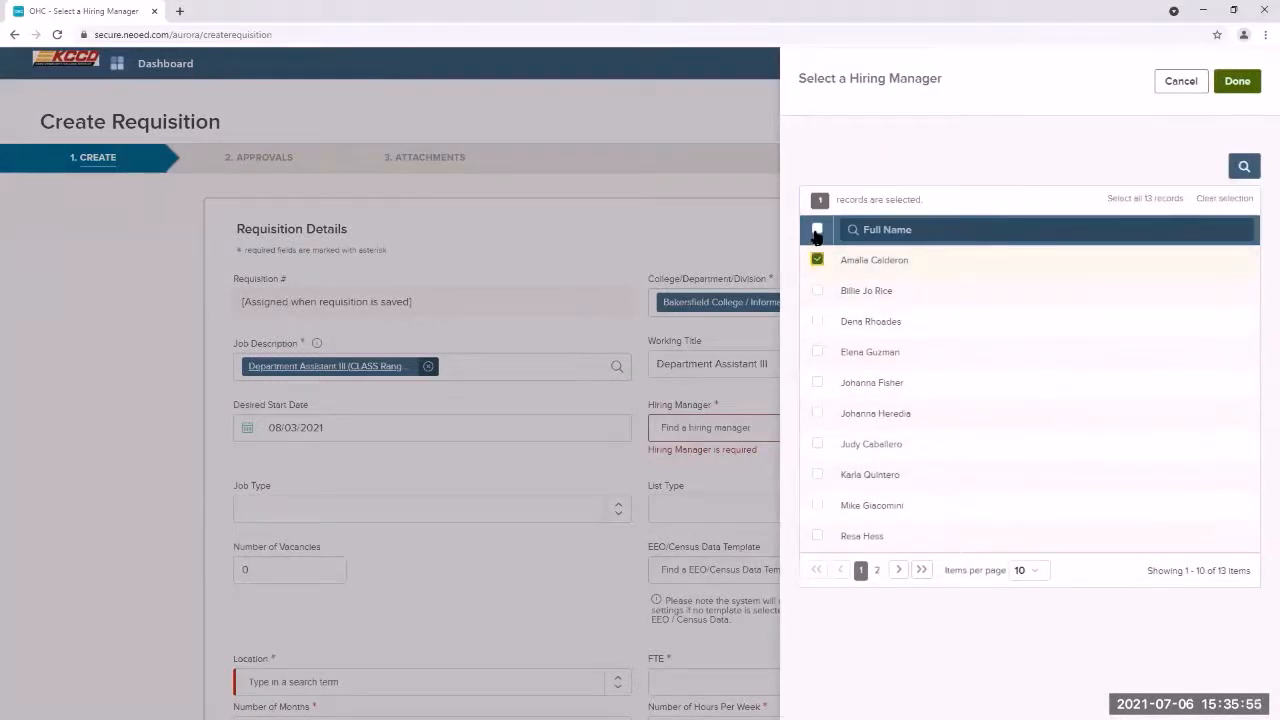
{"action": "left_click", "coordinate": [1237, 85]}
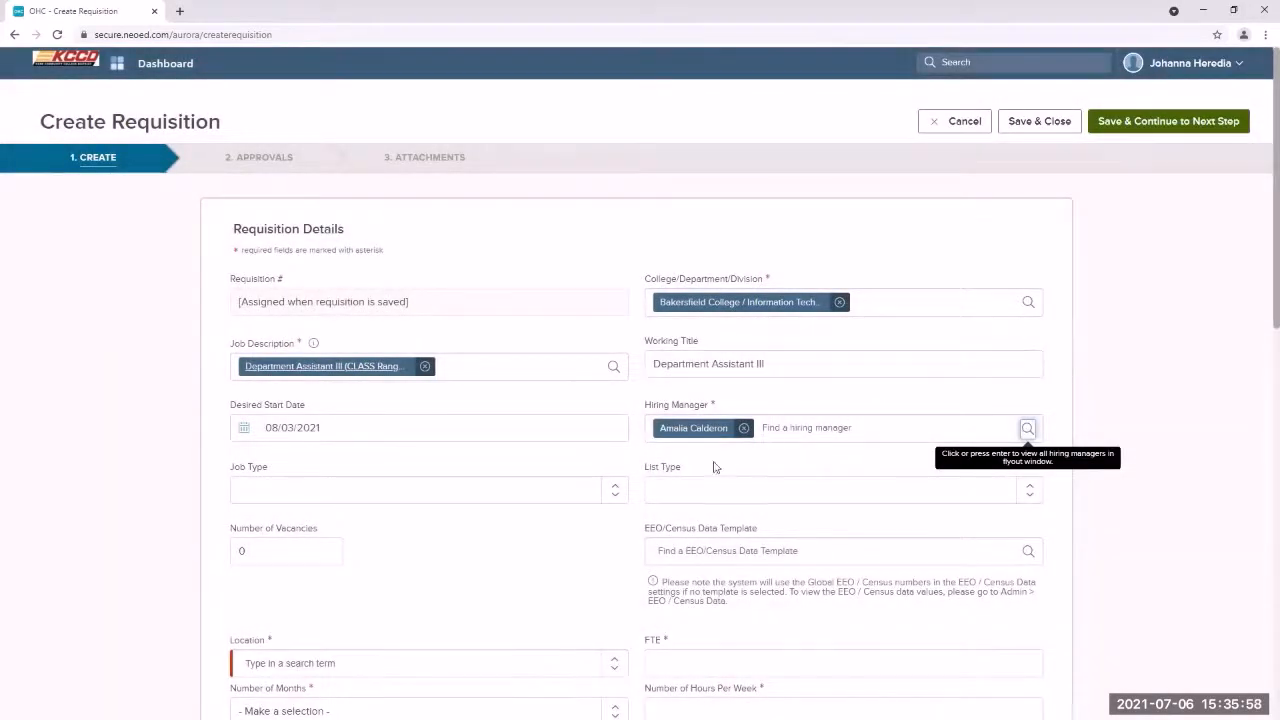
{"action": "left_click", "coordinate": [475, 499]}
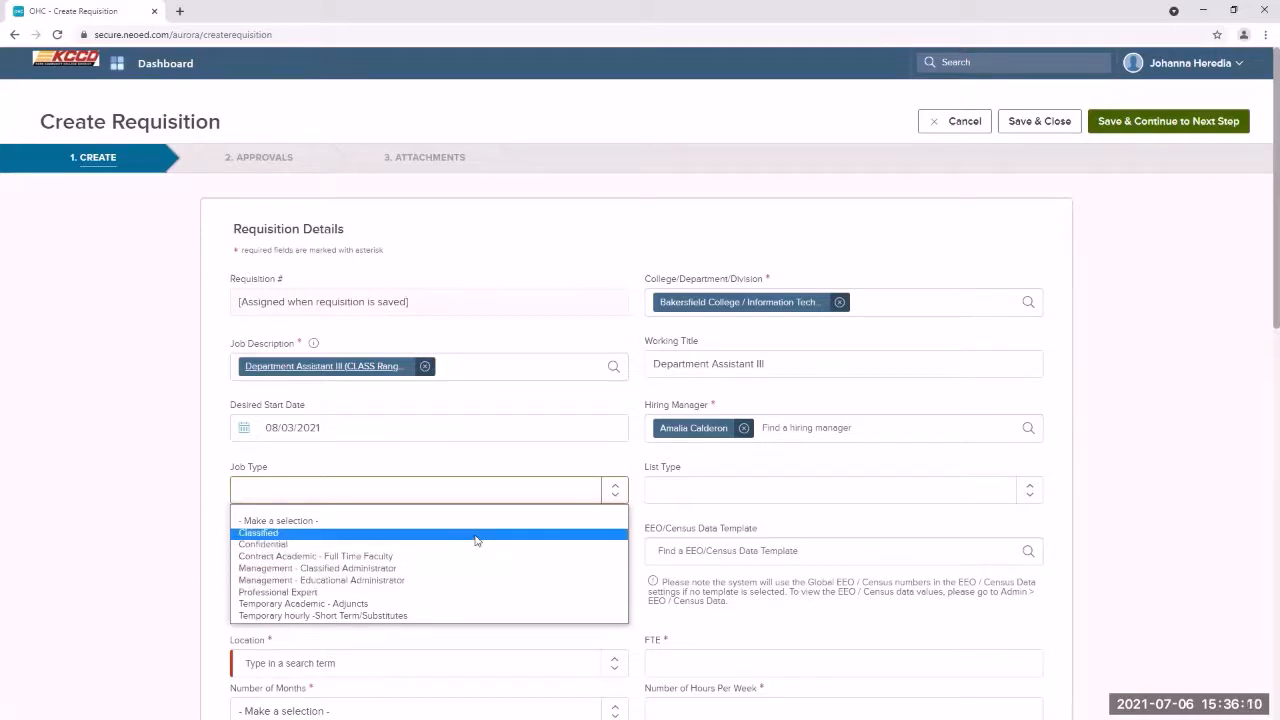
Step: Set Job Type to Classified, List Type to Regular, and Number of Vacancies to 1
{"action": "left_click", "coordinate": [474, 534]}
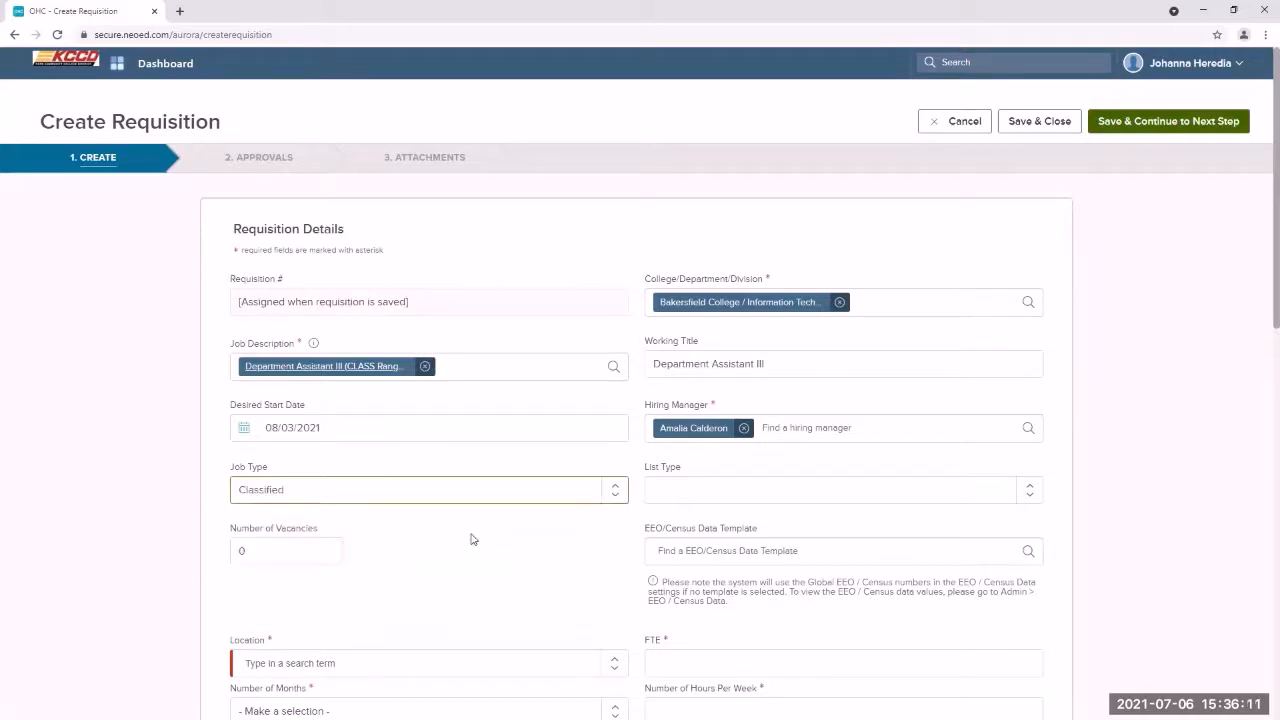
{"action": "left_click", "coordinate": [716, 496]}
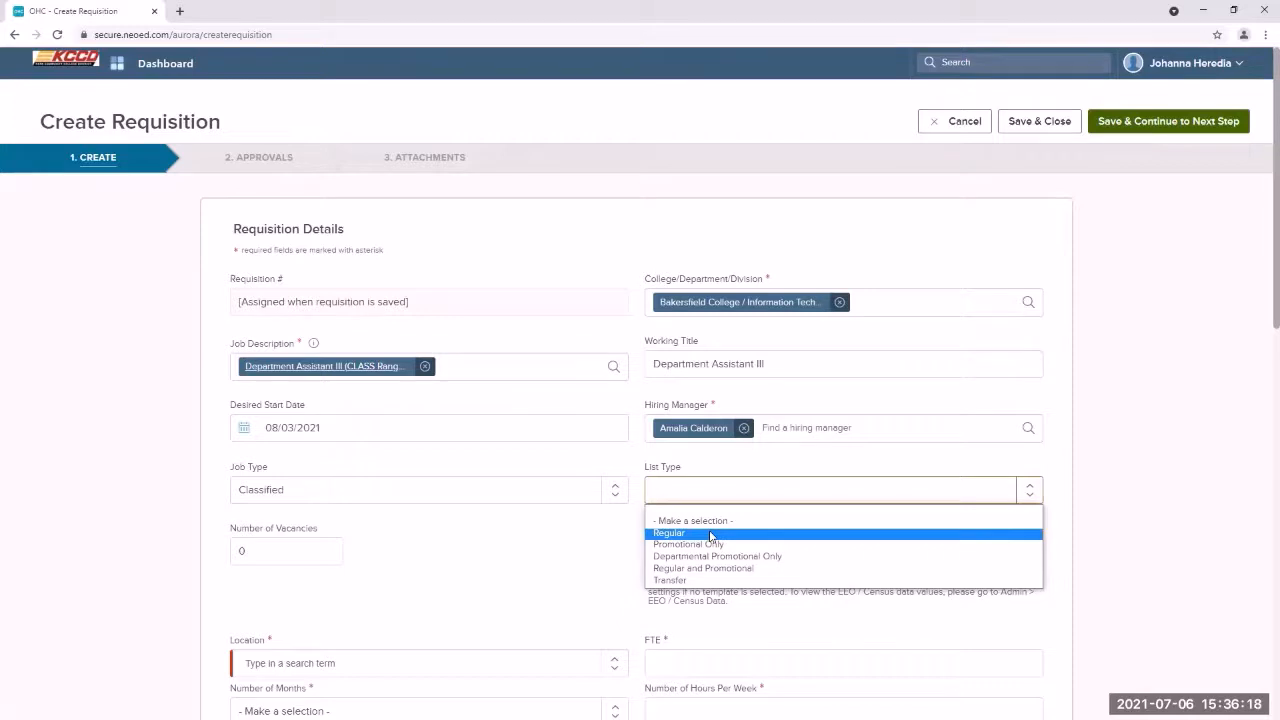
{"action": "left_click", "coordinate": [710, 533]}
{"action": "scroll", "coordinate": [571, 534], "scroll_direction": "down", "scroll_amount": 1}
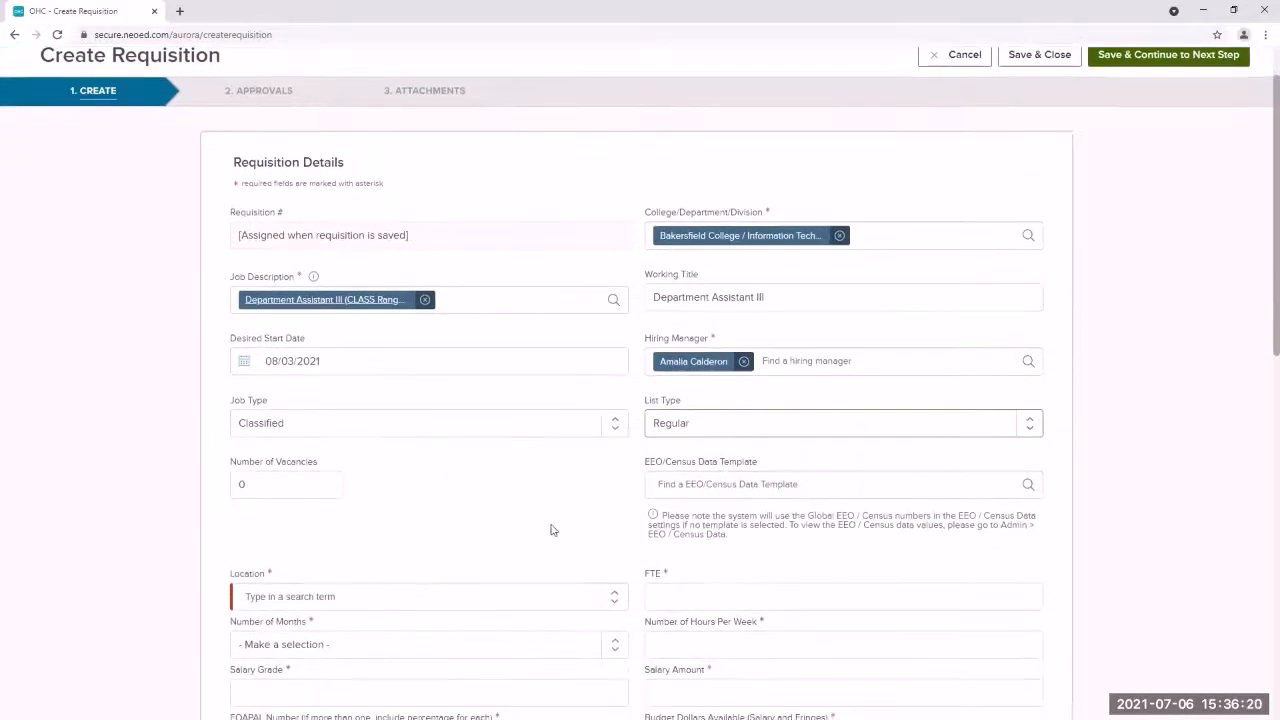
{"action": "left_click", "coordinate": [265, 485]}
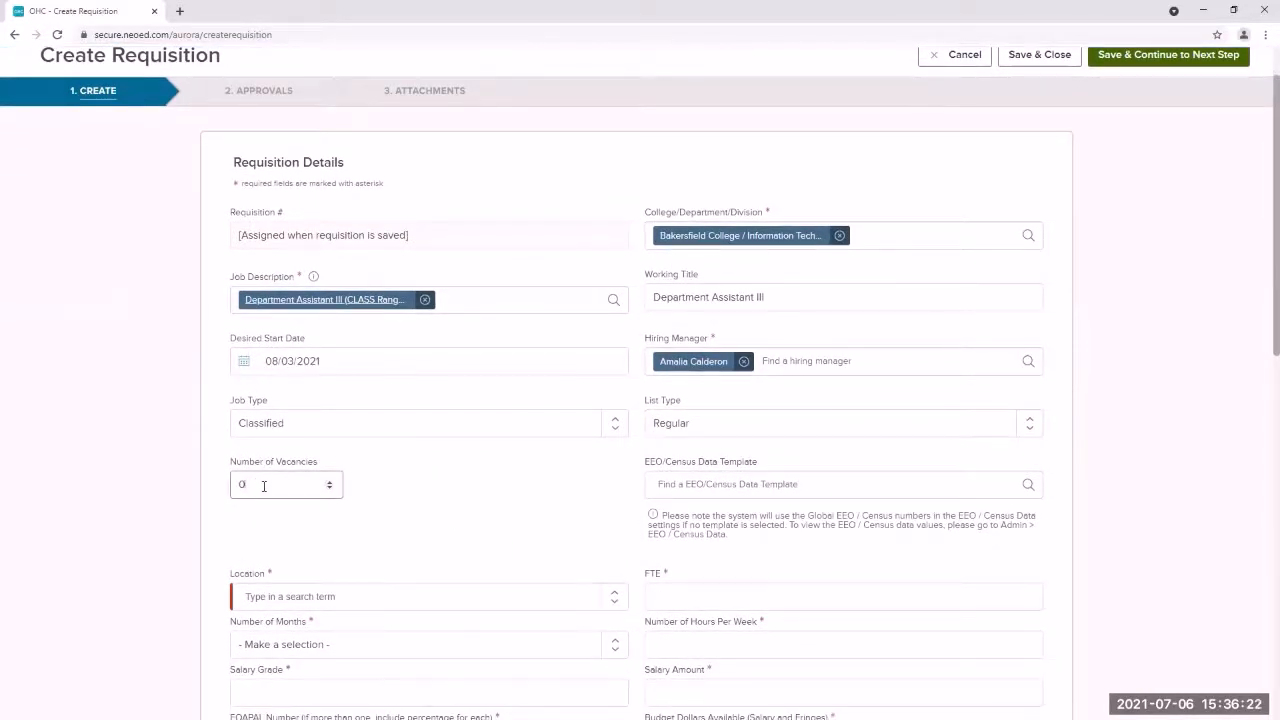
{"action": "key", "text": "BackSpace"}
{"action": "type", "text": "1"}
Step: Set Location to BC - Main Campus and enter FTE 1.0
{"action": "scroll", "coordinate": [784, 484], "scroll_direction": "down", "scroll_amount": 2}
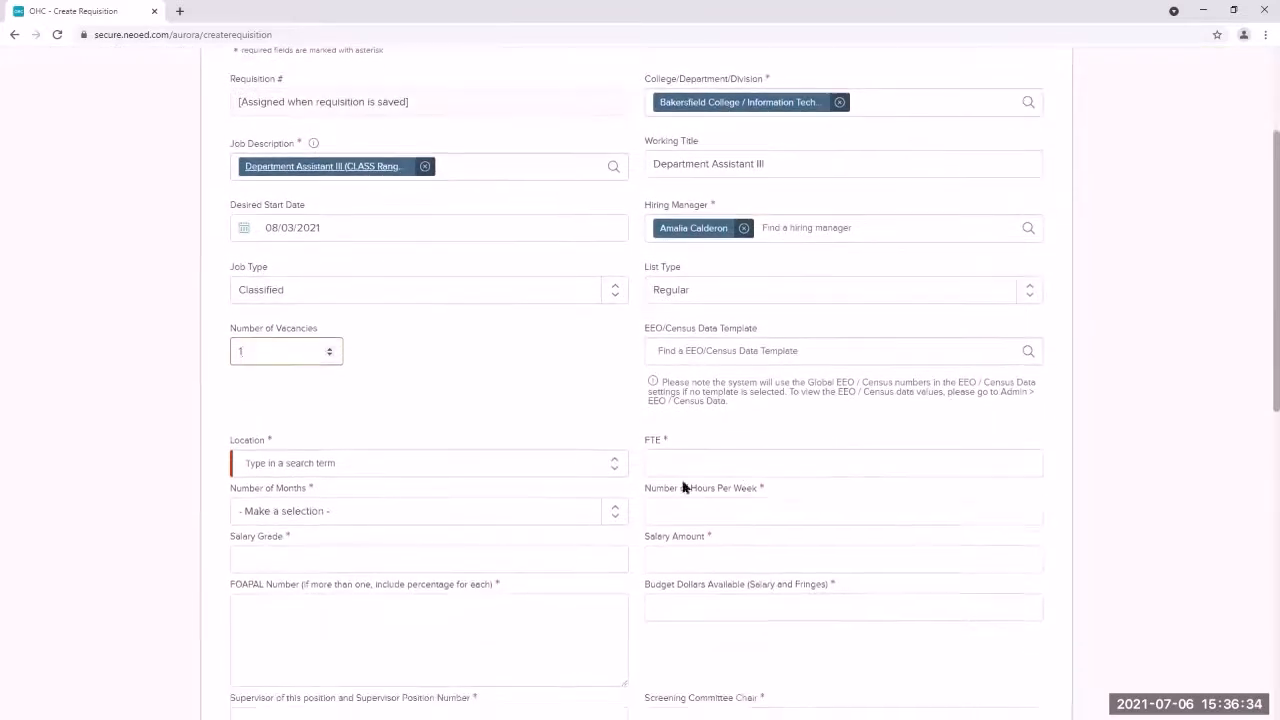
{"action": "left_click", "coordinate": [388, 463]}
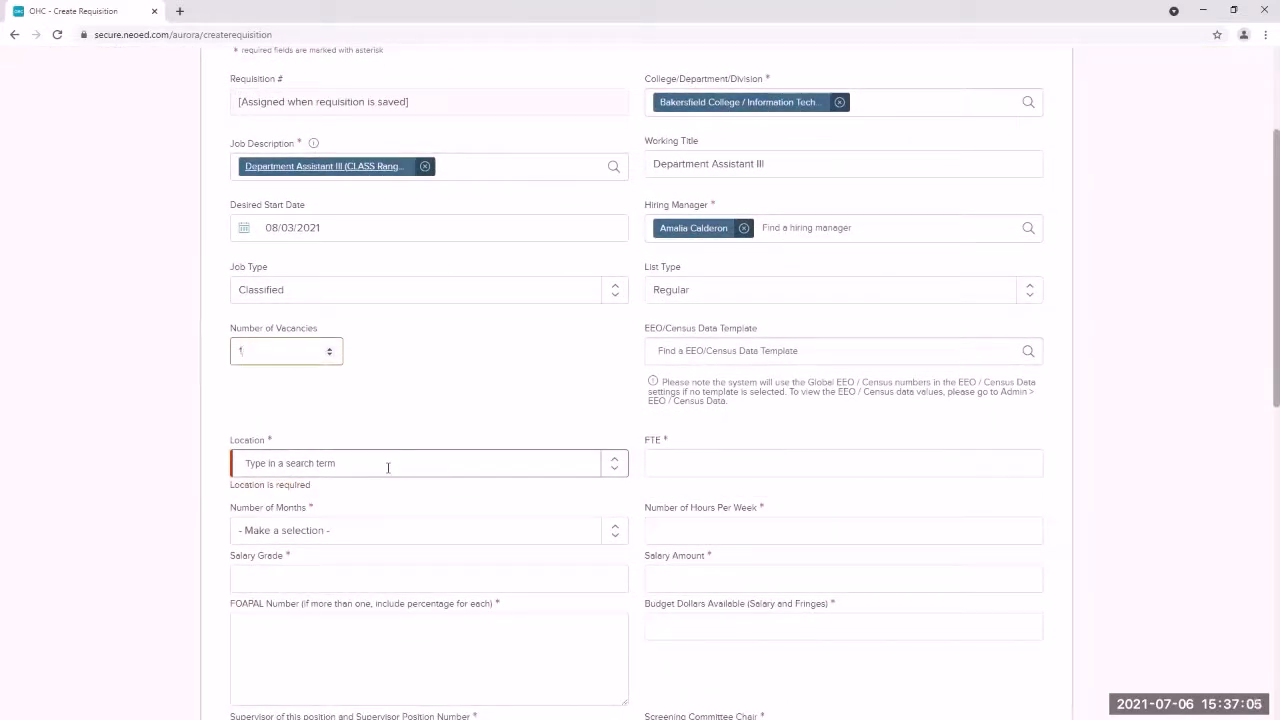
{"action": "left_click", "coordinate": [614, 470]}
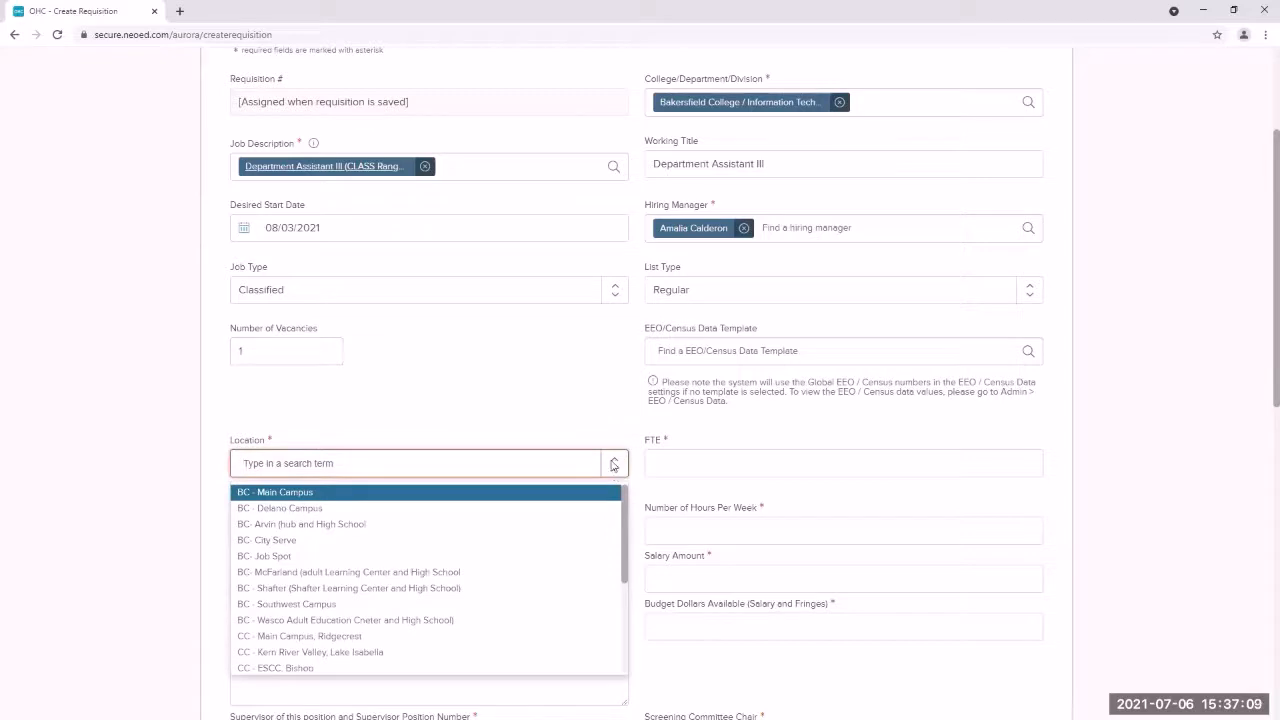
{"action": "left_click", "coordinate": [471, 461]}
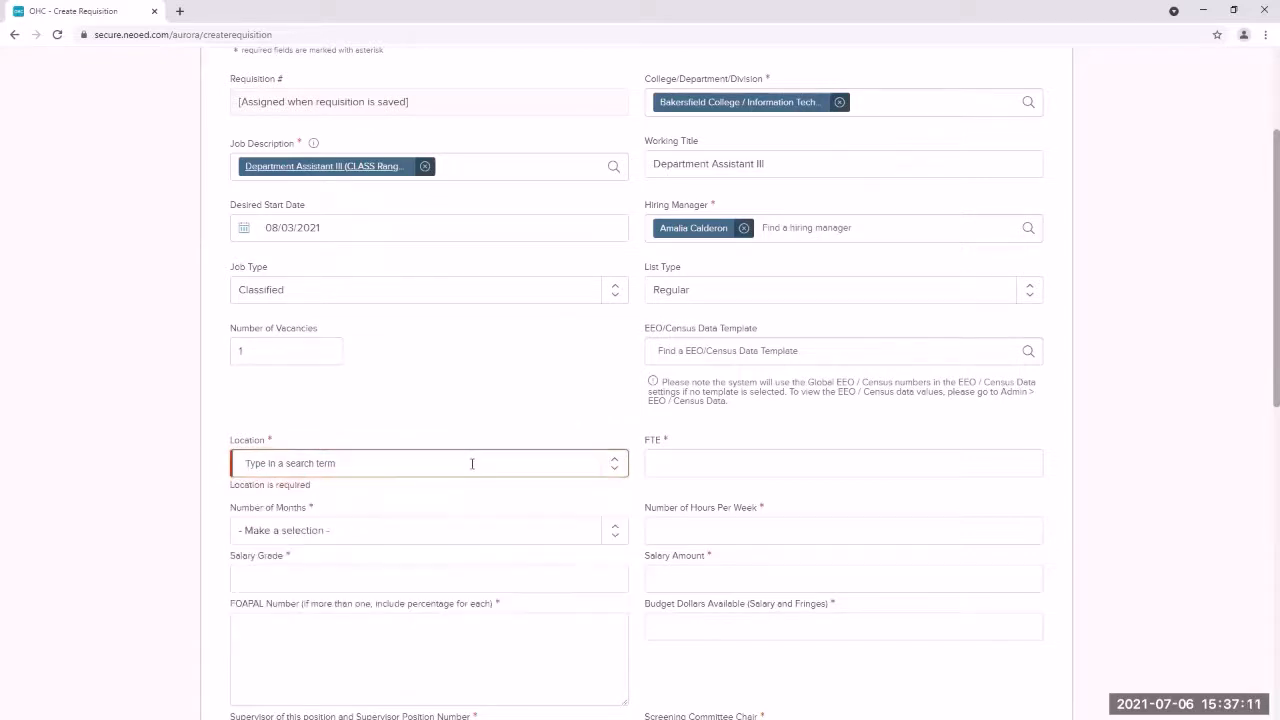
{"action": "type", "text": "B"}
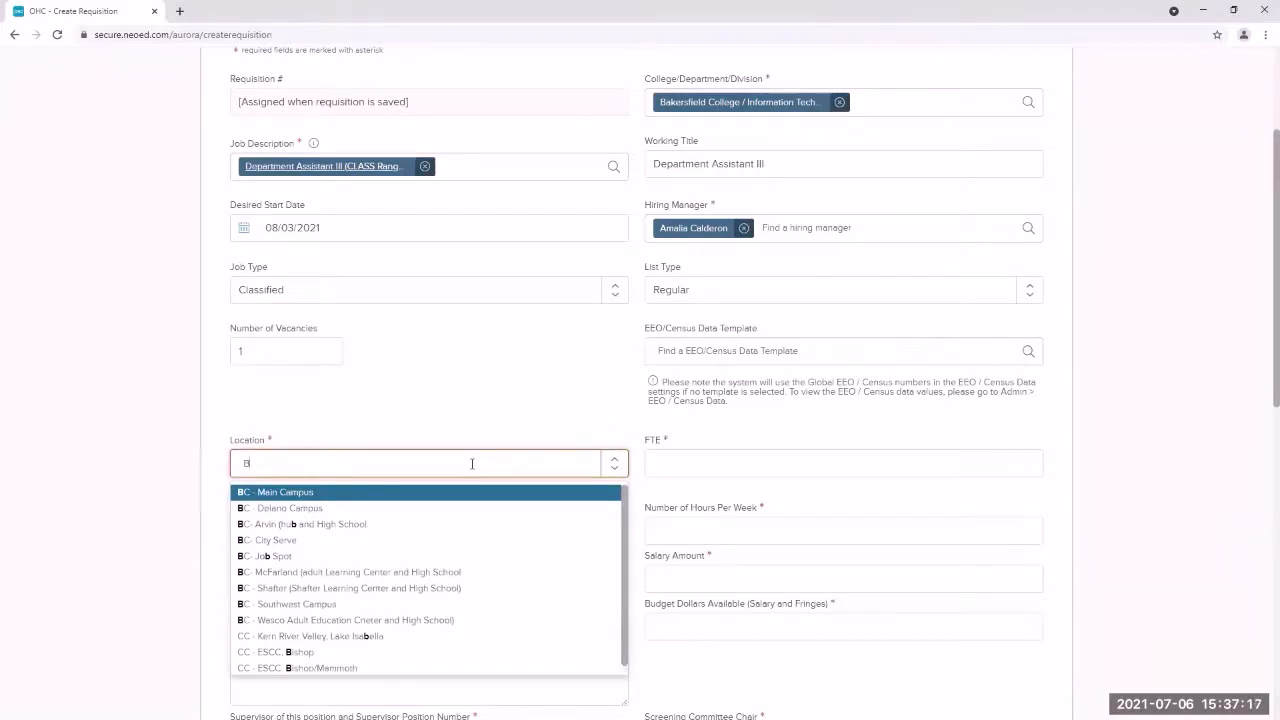
{"action": "key", "text": "Return"}
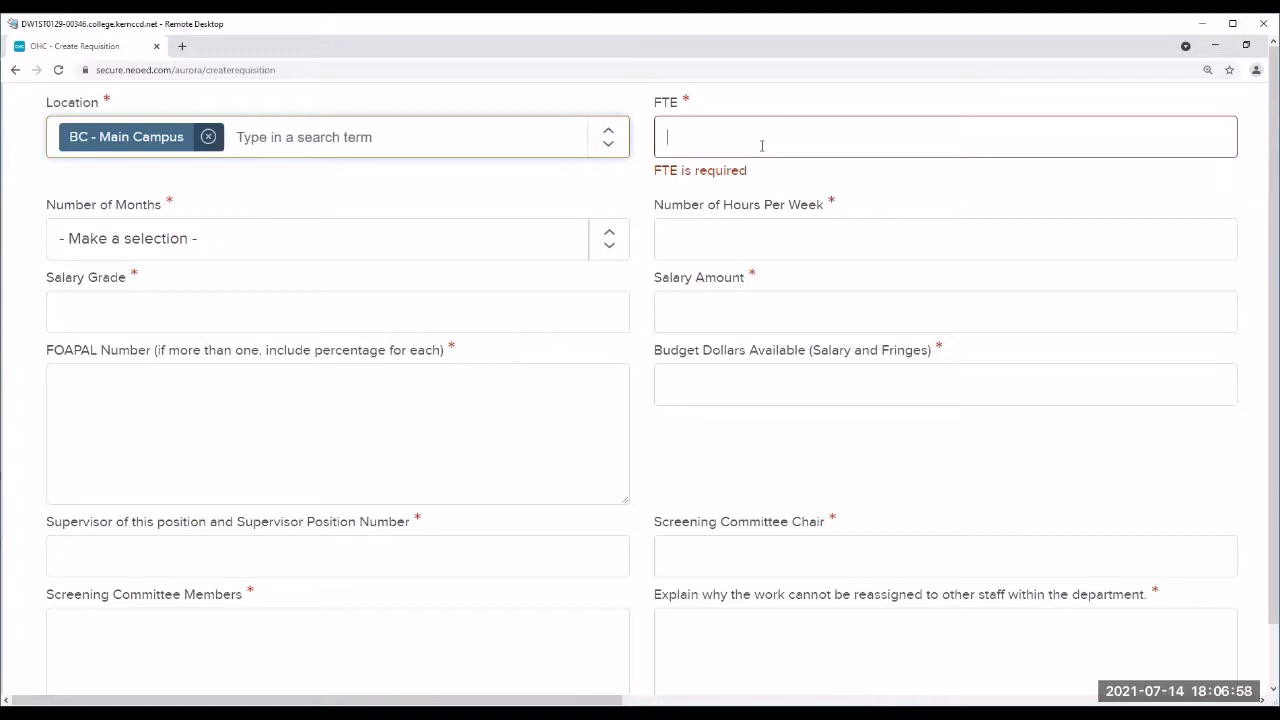
{"action": "type", "text": "1.0"}
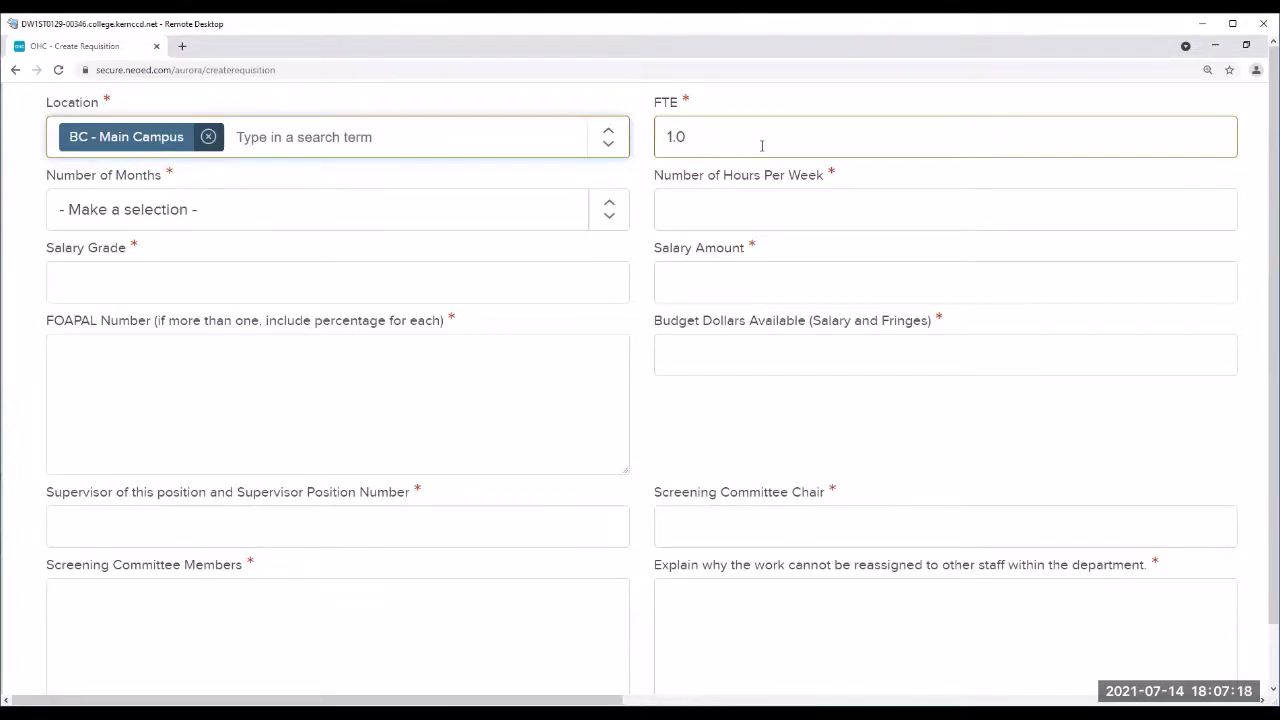
Step: Set 12 months and 40 hours per week, then view the Department Assistant III job description
{"action": "left_click", "coordinate": [608, 216]}
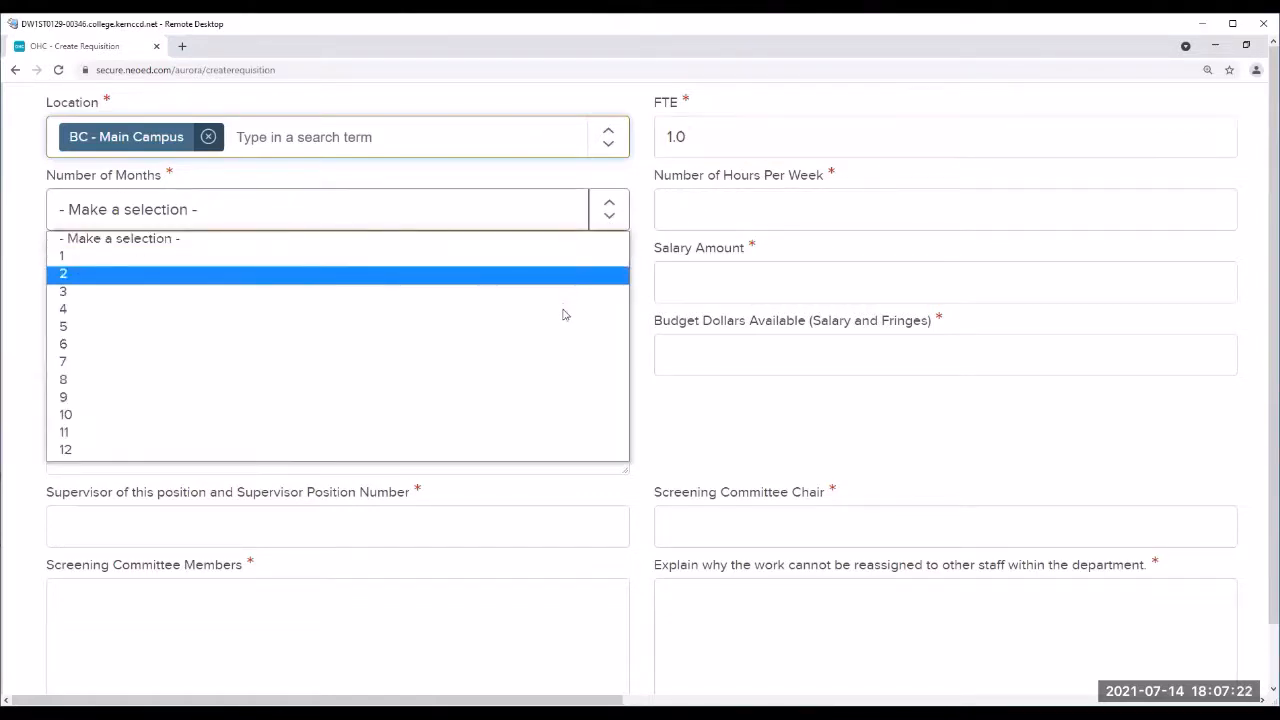
{"action": "left_click", "coordinate": [519, 452]}
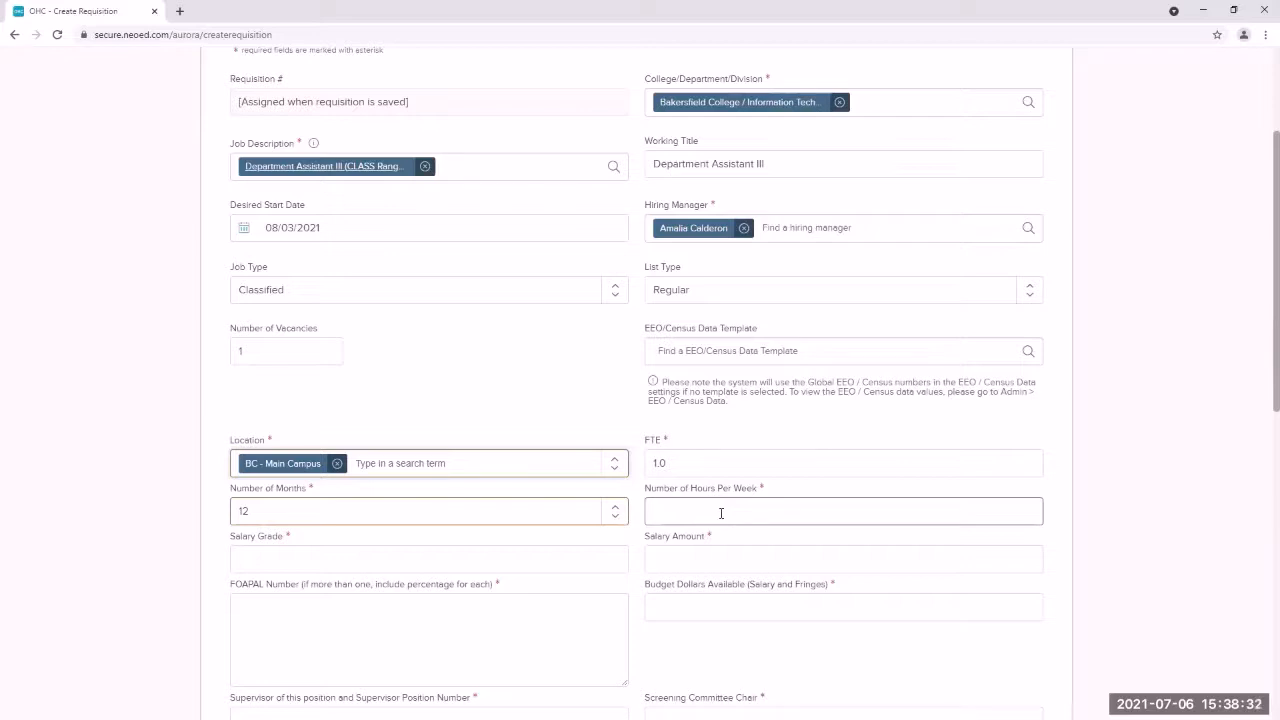
{"action": "left_click", "coordinate": [721, 513]}
{"action": "type", "text": "40"}
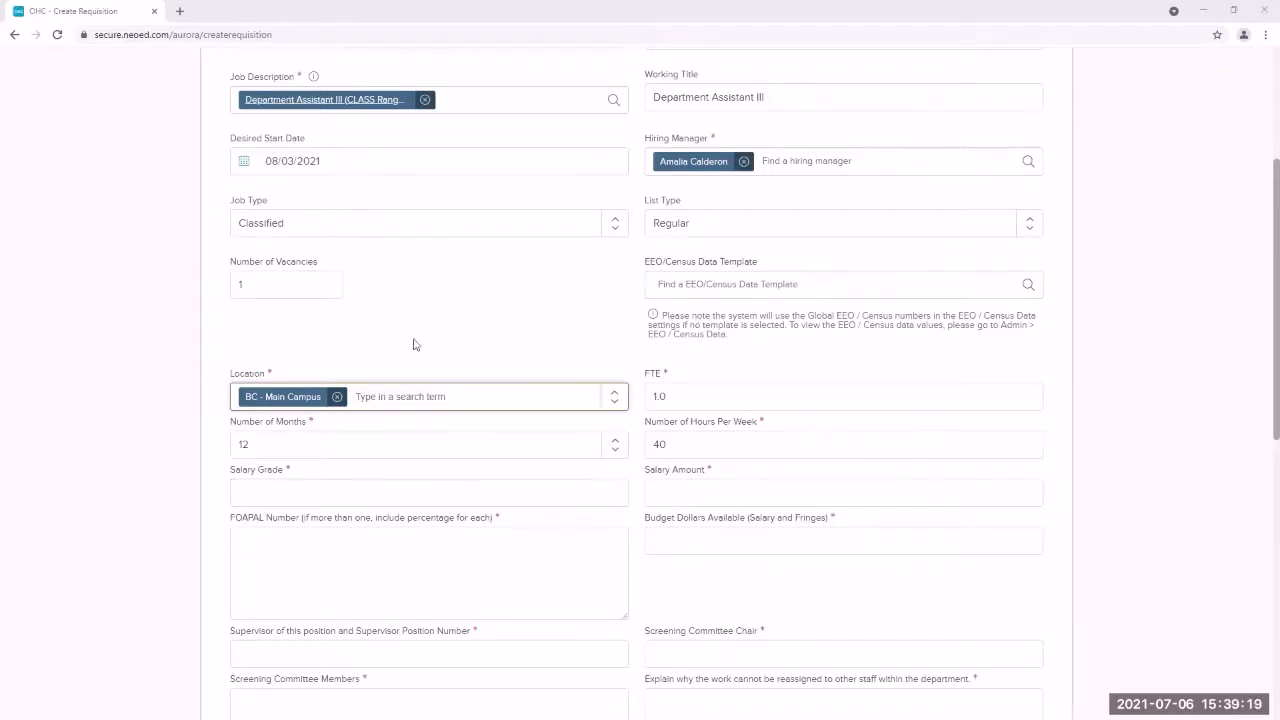
{"action": "left_click", "coordinate": [351, 100]}
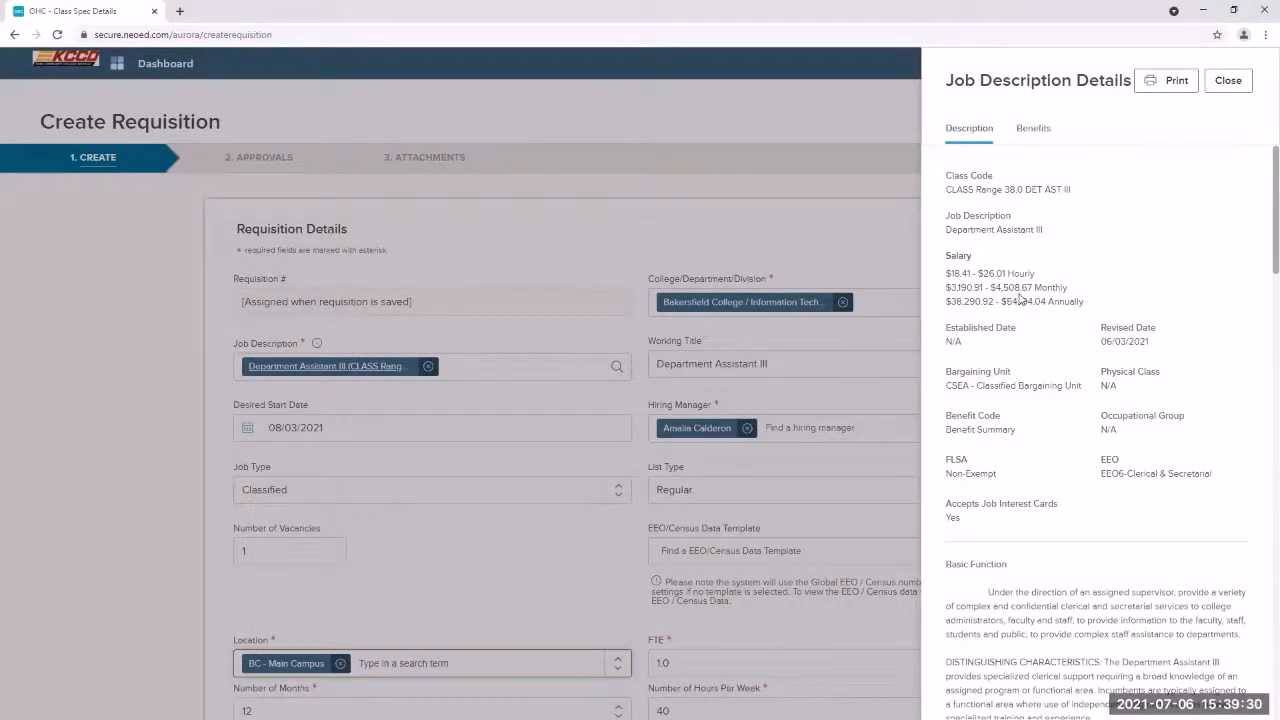
Step: Copy the $3,190.91 monthly minimum, then enter Salary Grade 38.0 and Salary Amount 3,190.91
{"action": "left_click_drag", "start_coordinate": [985, 288], "coordinate": [947, 288]}
{"action": "key", "text": "ctrl+c"}
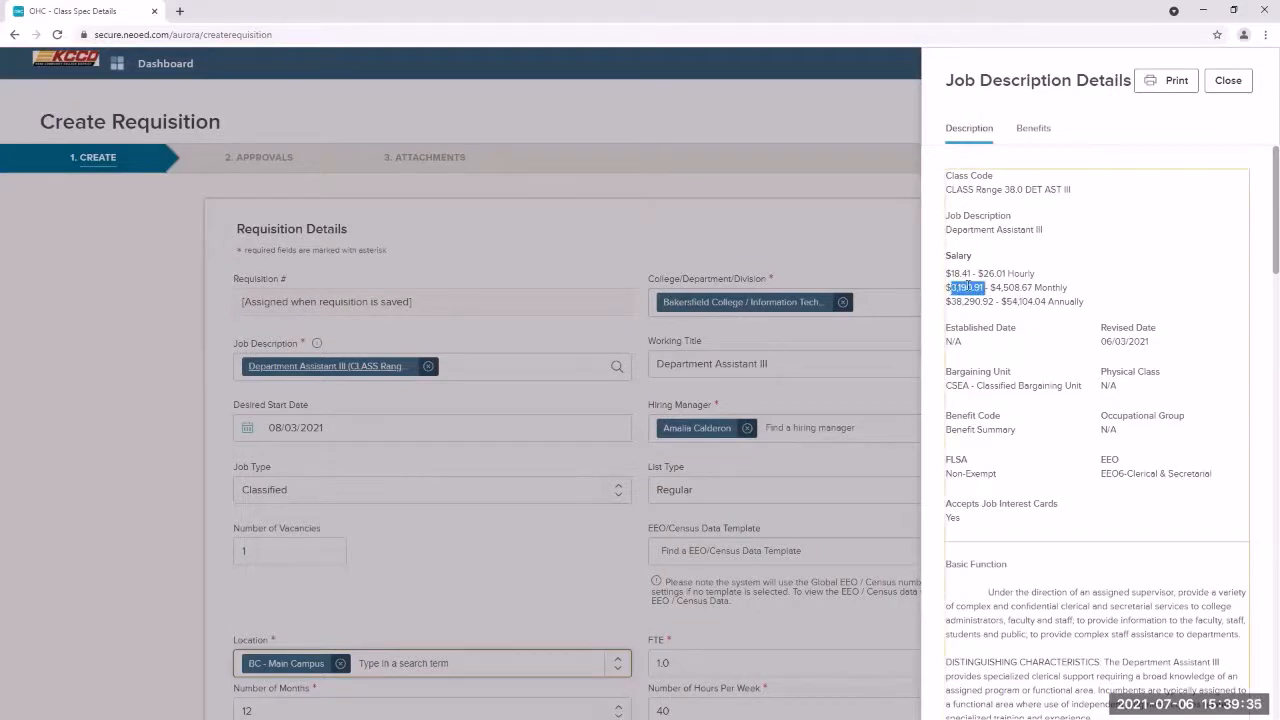
{"action": "left_click", "coordinate": [1238, 84]}
{"action": "scroll", "coordinate": [391, 503], "scroll_direction": "down", "scroll_amount": 3}
{"action": "left_click", "coordinate": [393, 493]}
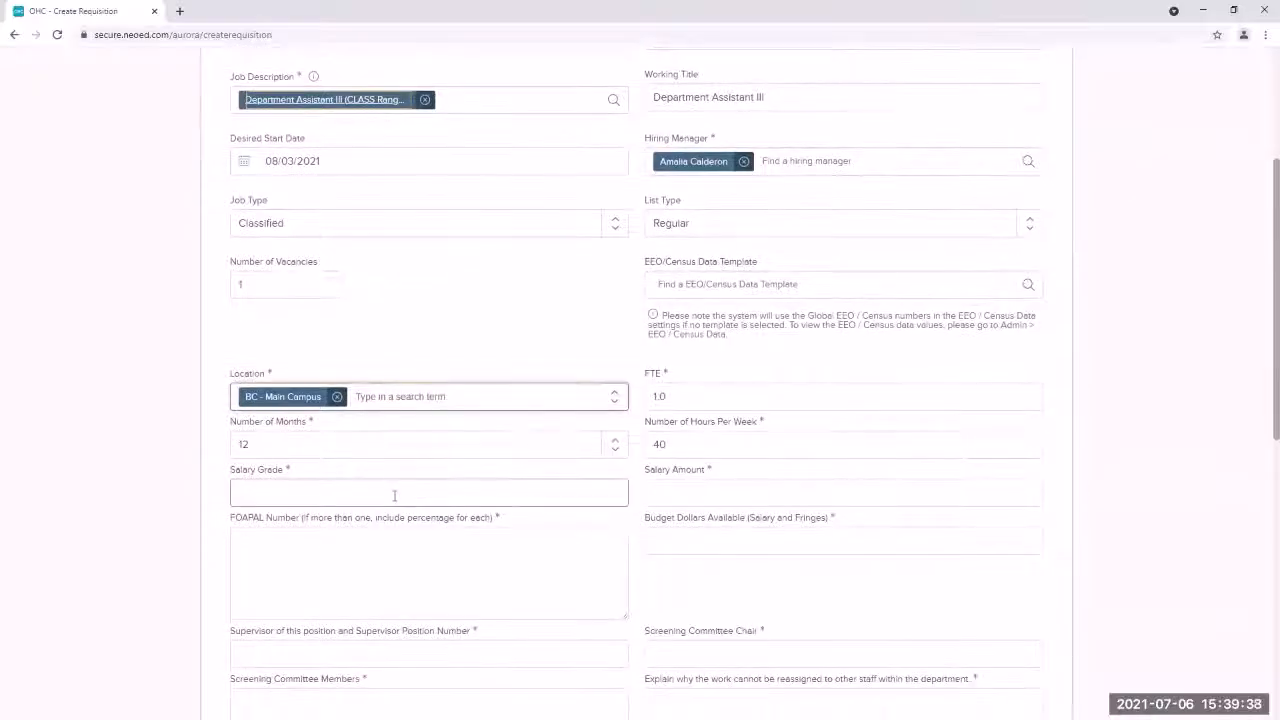
{"action": "type", "text": "38.0"}
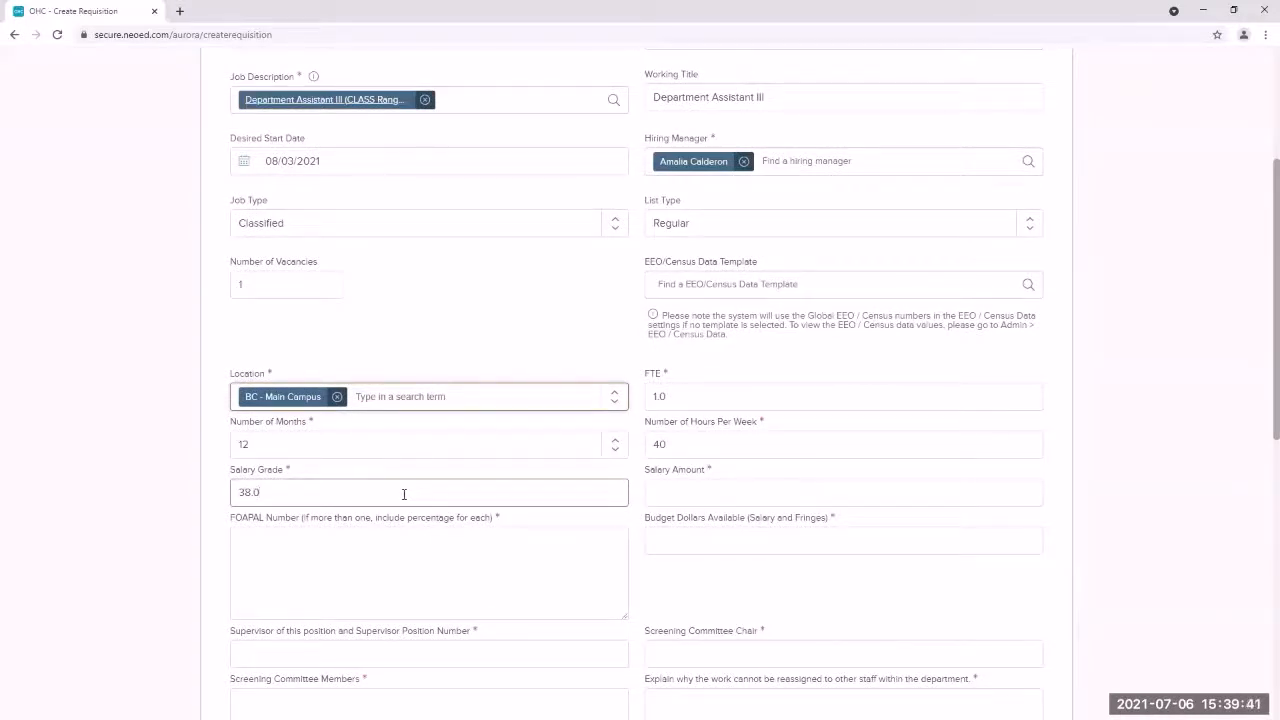
{"action": "left_click", "coordinate": [667, 491]}
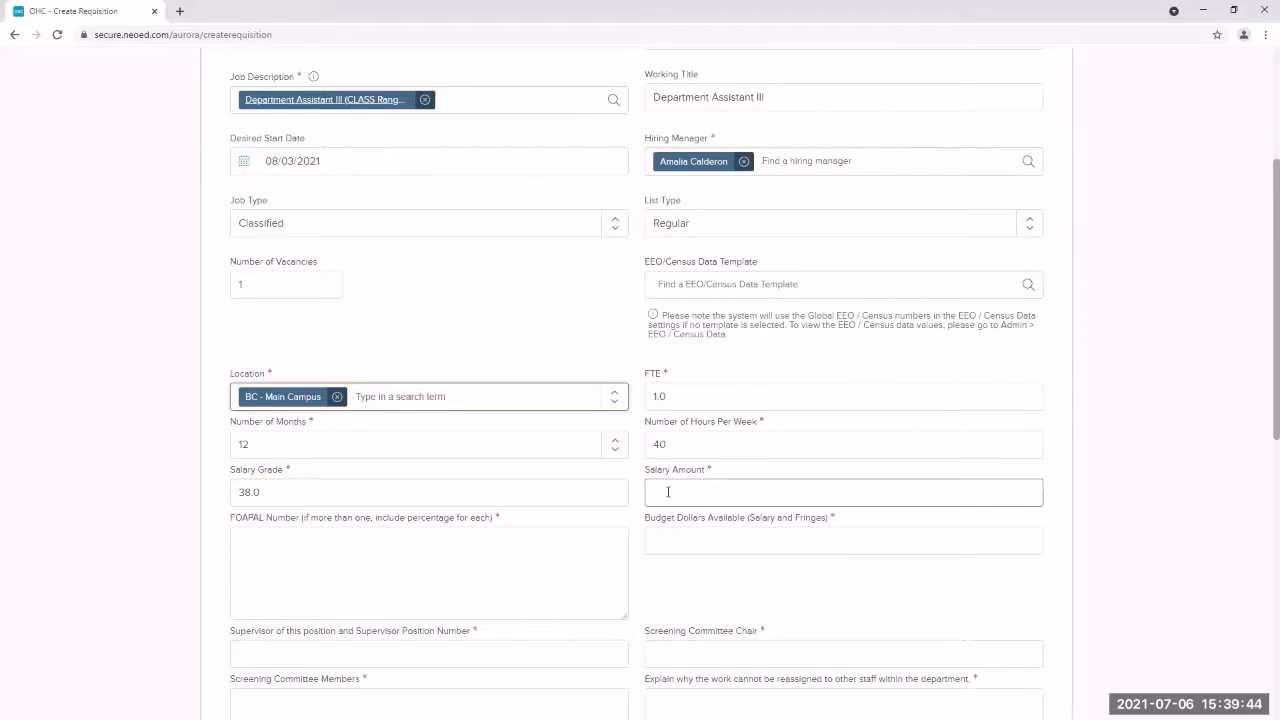
{"action": "key", "text": "ctrl+v"}
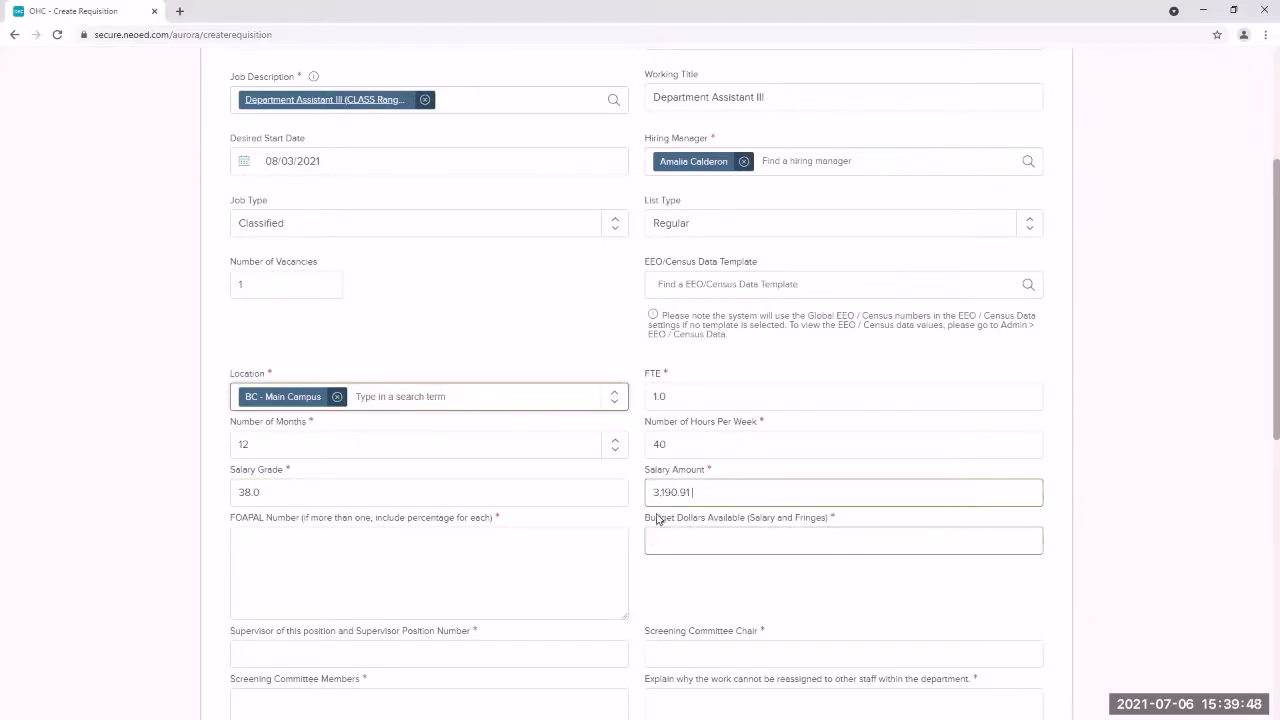
{"action": "left_click", "coordinate": [557, 555]}
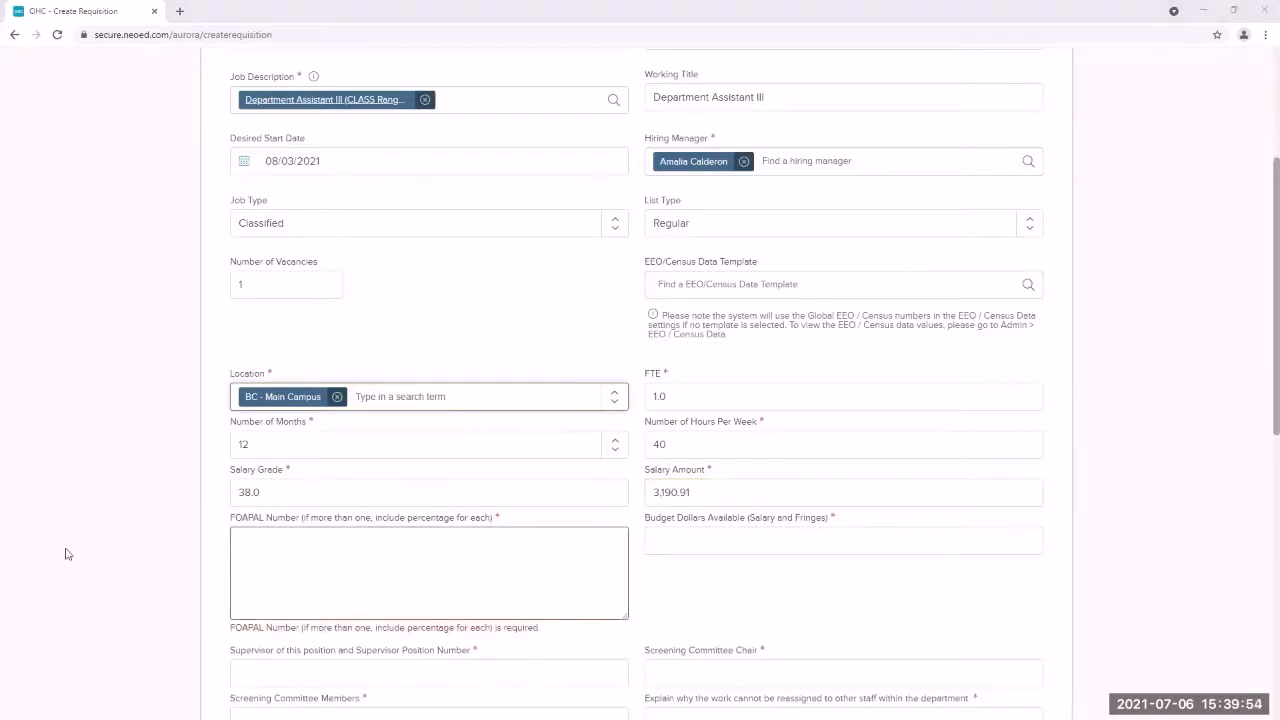
{"action": "left_click", "coordinate": [296, 563]}
{"action": "type", "text": "RP"}
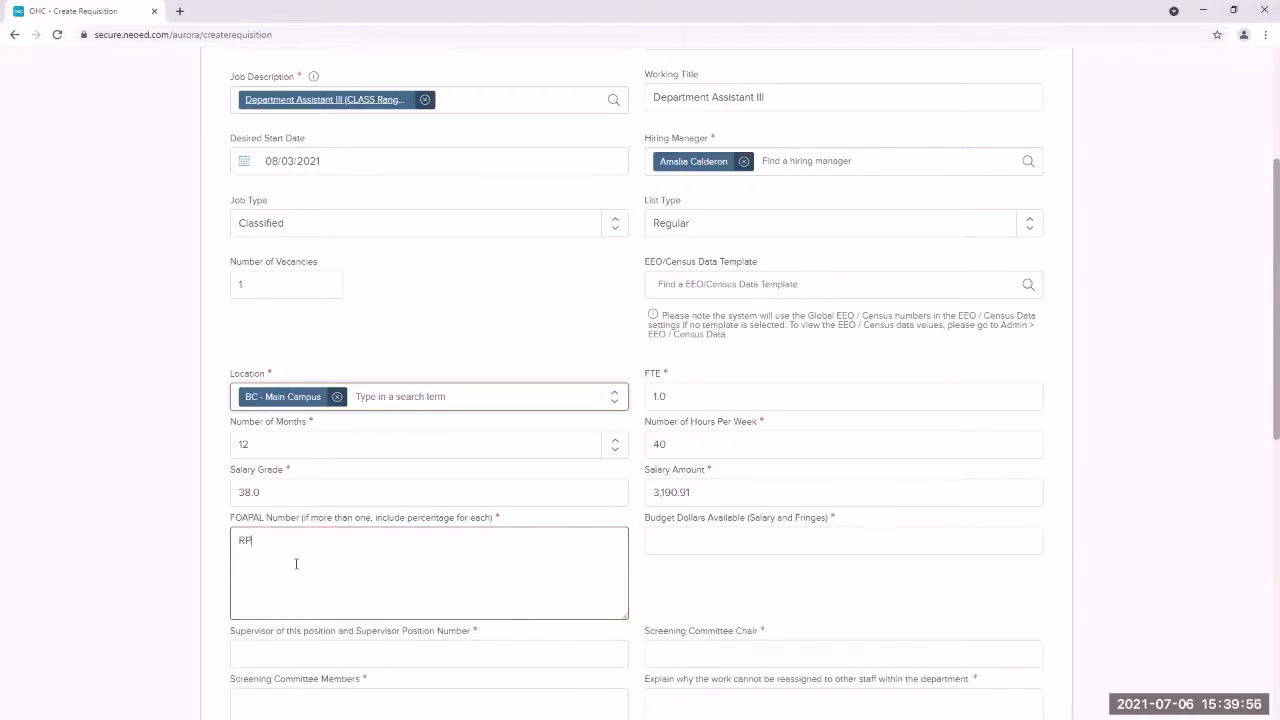
{"action": "type", "text": "391-260VS0-2191-677099"}
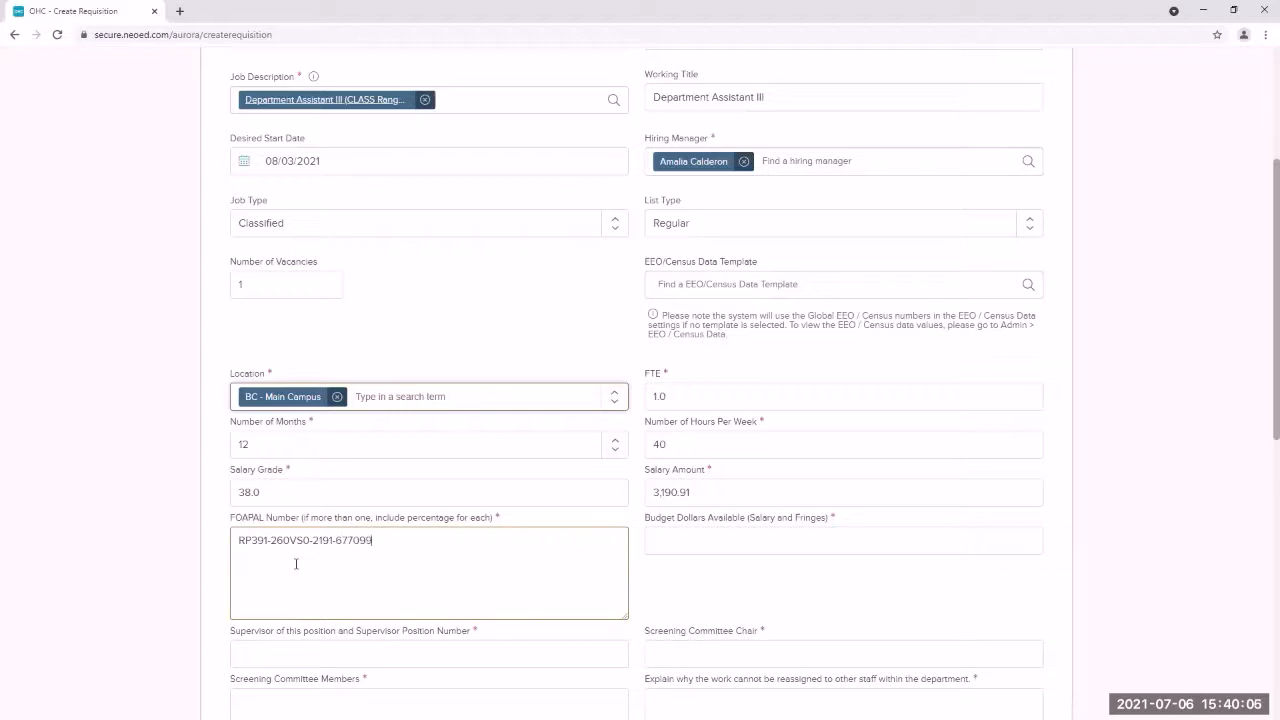
{"action": "type", "text": "-HEERR"}
{"action": "type", "text": "H"}
{"action": "left_click", "coordinate": [791, 540]}
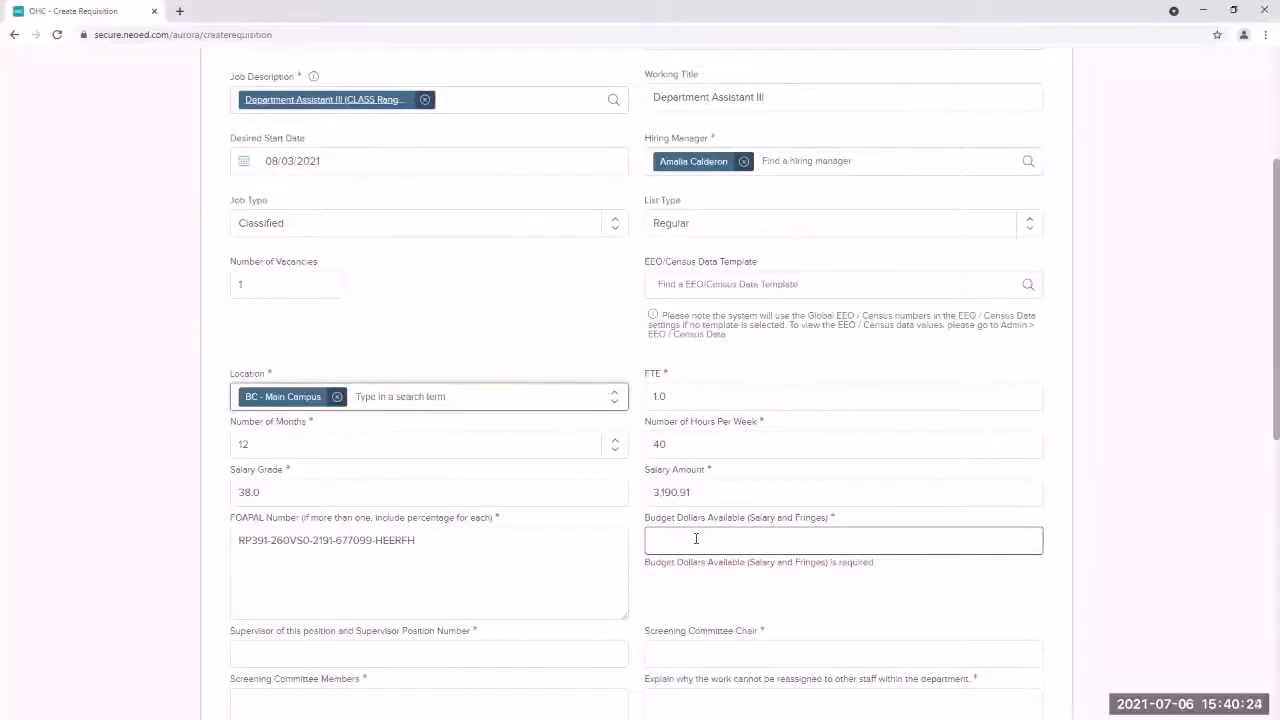
{"action": "type", "text": "$"}
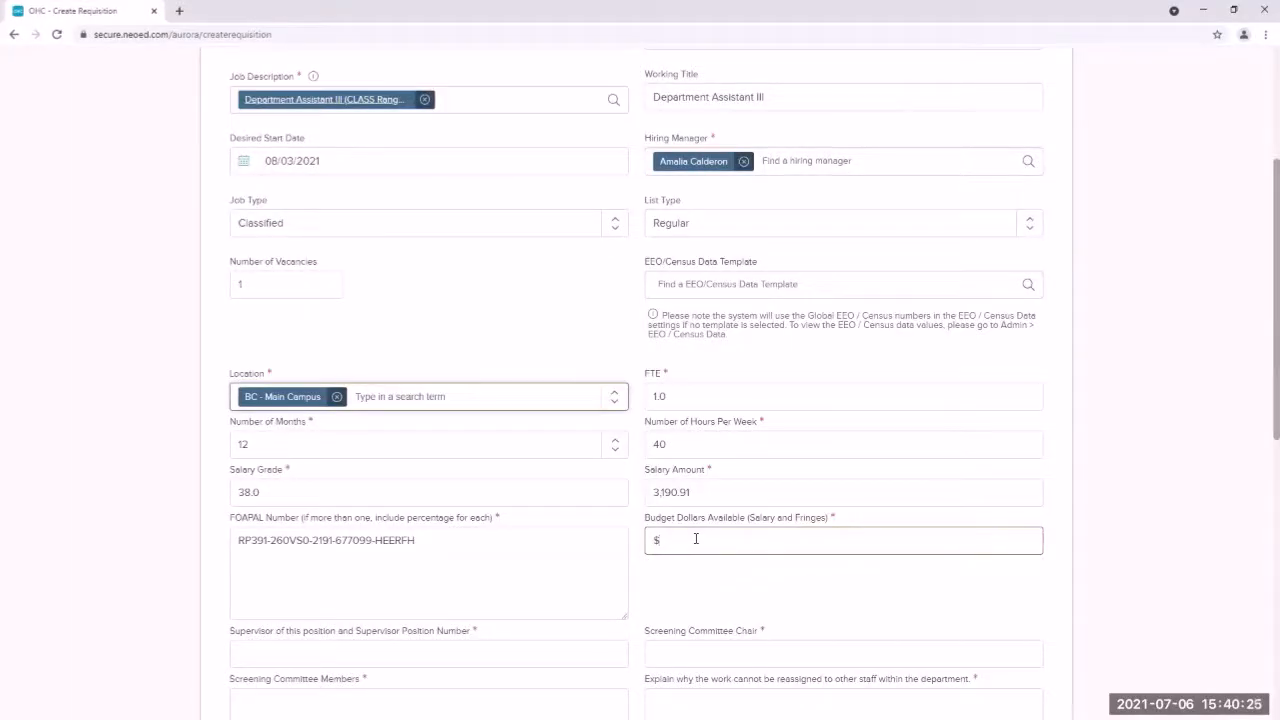
{"action": "type", "text": "69,841"}
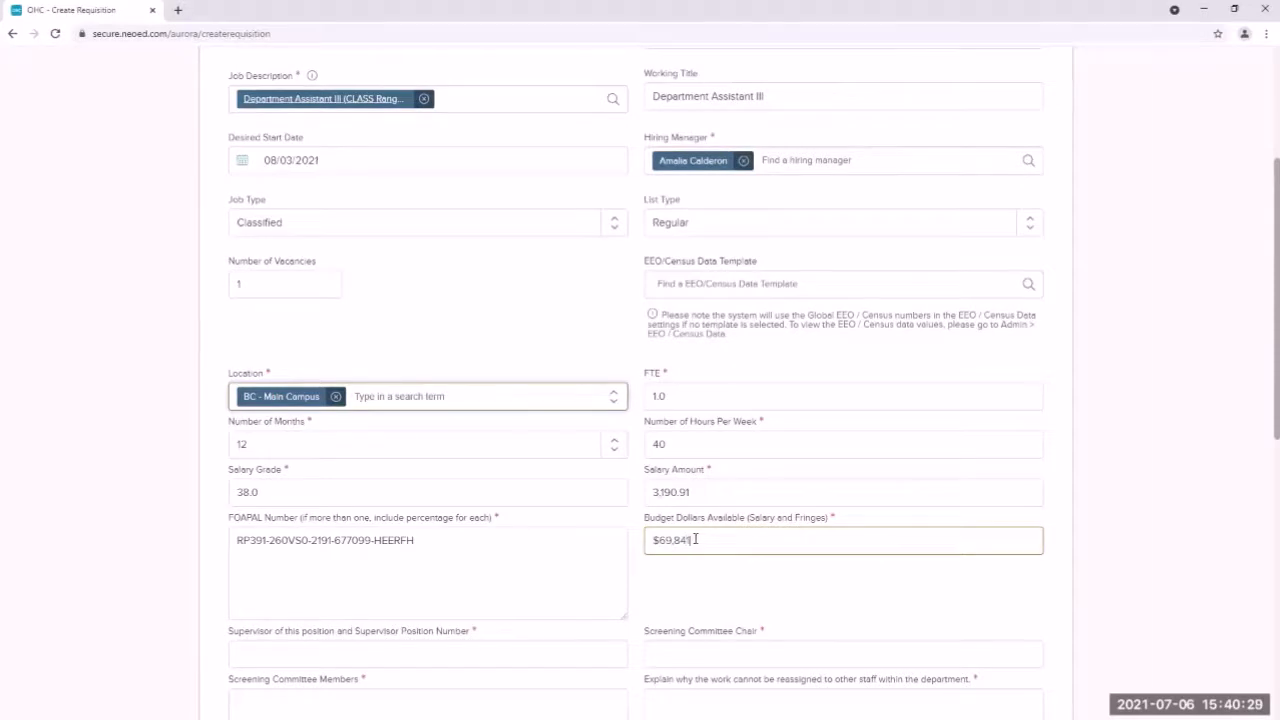
{"action": "type", "text": ".15"}
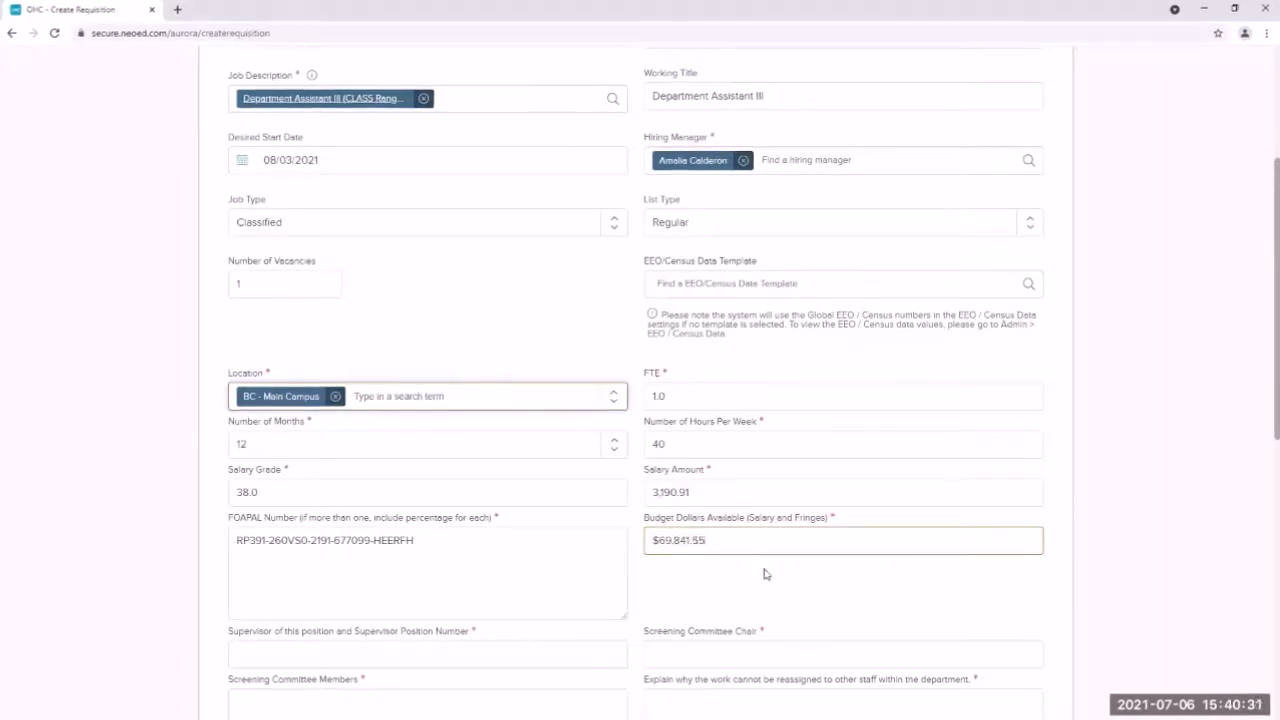
{"action": "left_click", "coordinate": [1032, 571]}
{"action": "scroll", "coordinate": [1032, 571], "scroll_direction": "down", "scroll_amount": 1}
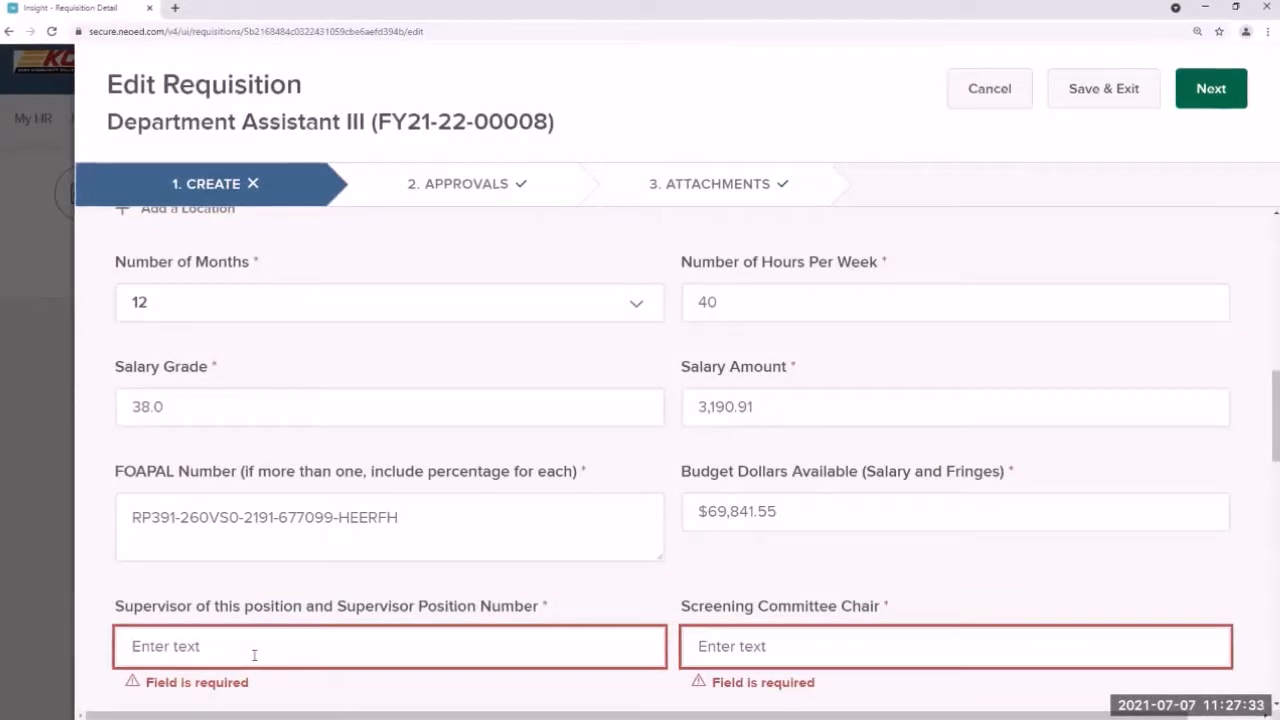
Step: Enter the supervisor's name with position number BMM002, then the screening committee chair's name
{"action": "left_click", "coordinate": [254, 655]}
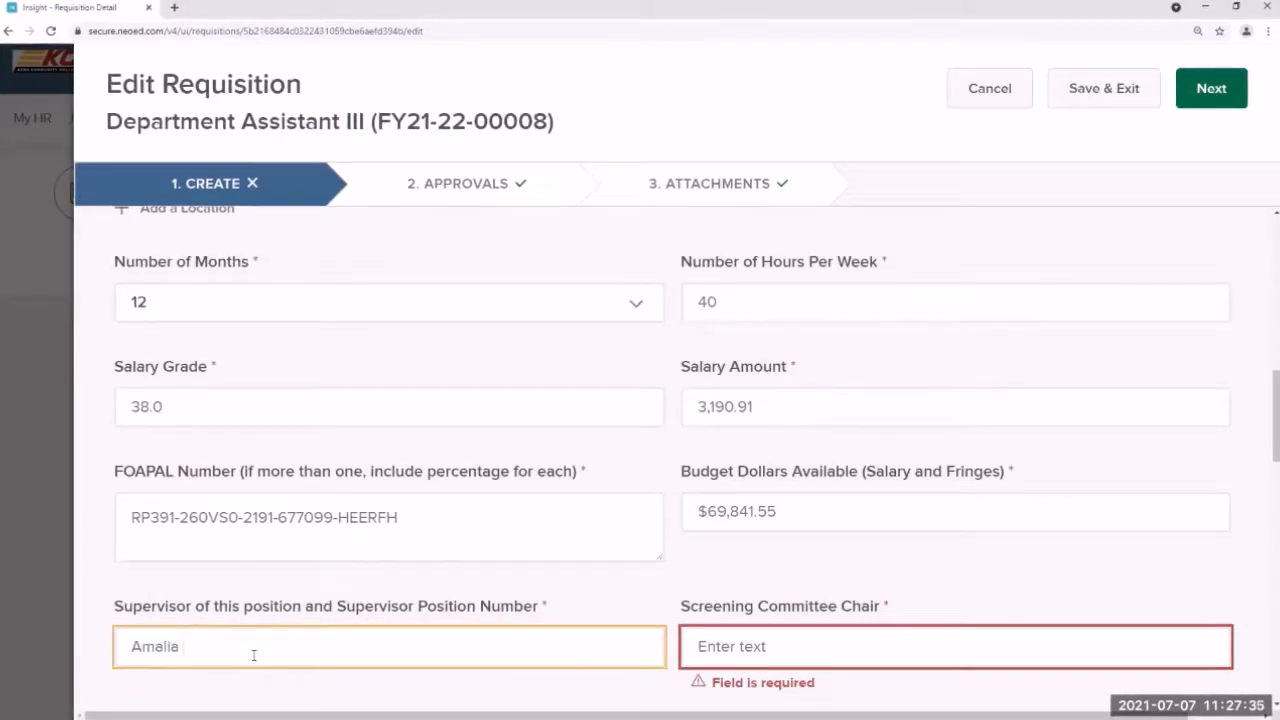
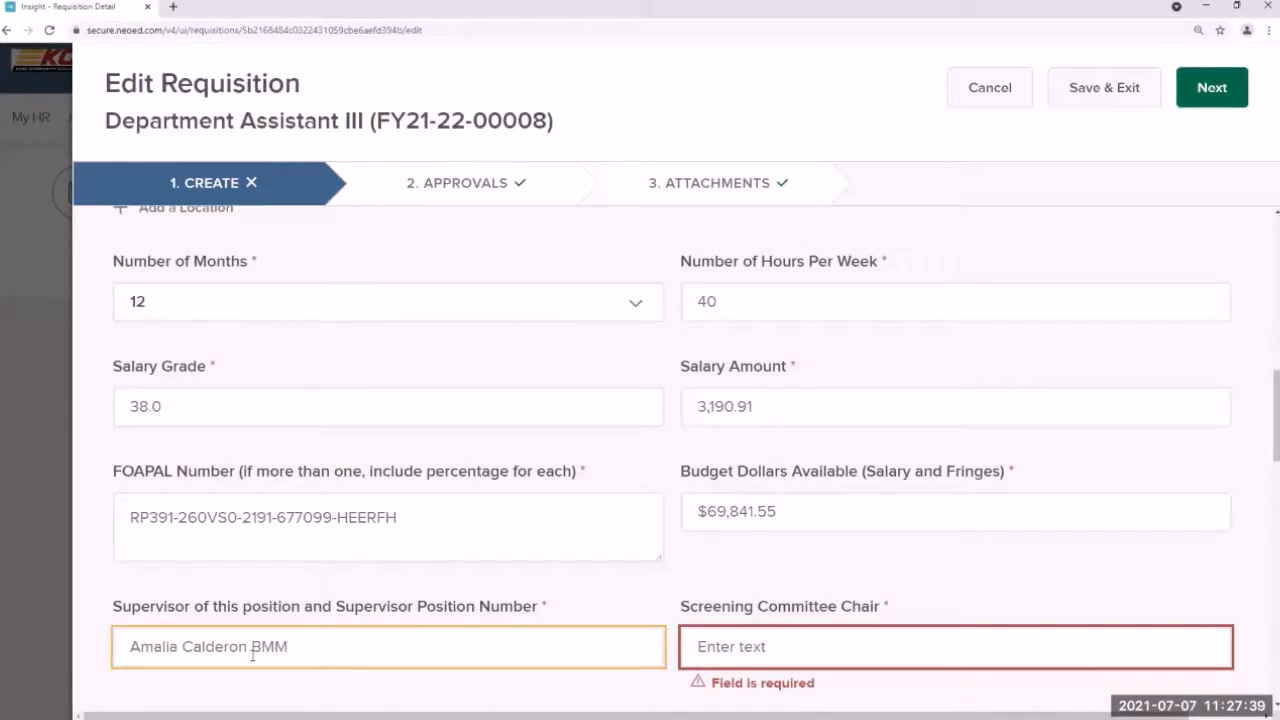
{"action": "type", "text": "002"}
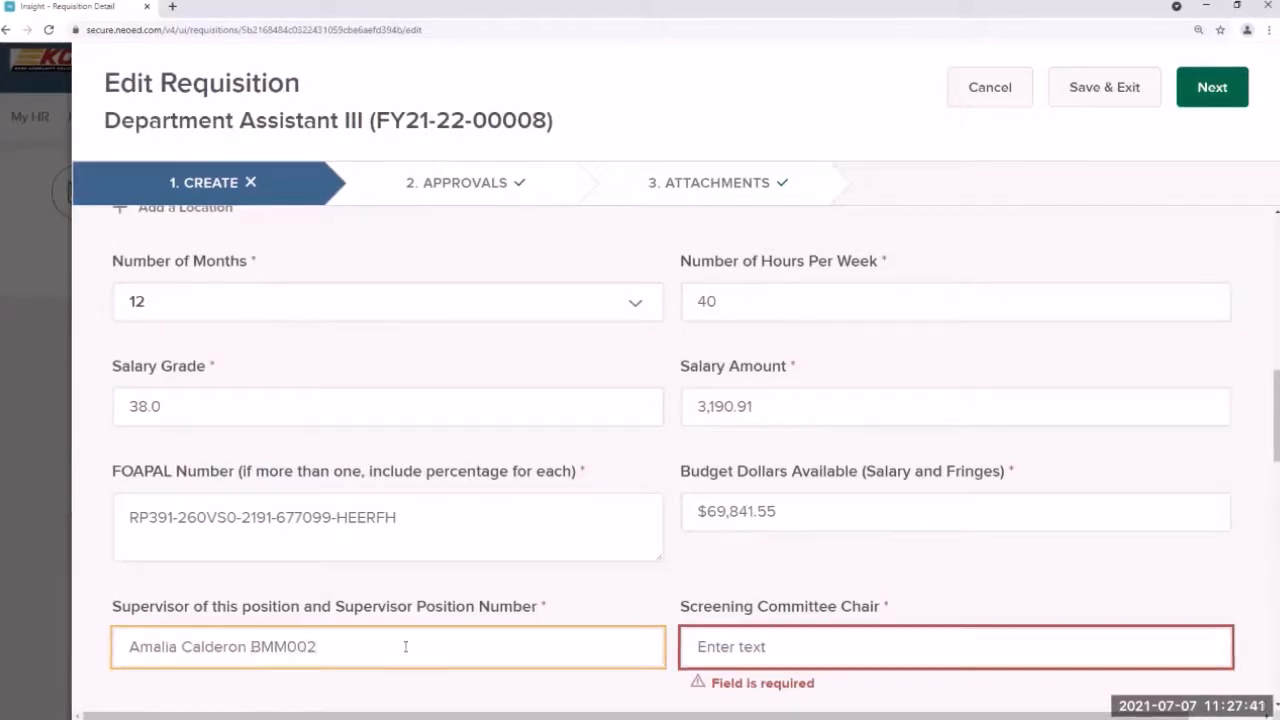
{"action": "left_click", "coordinate": [774, 647]}
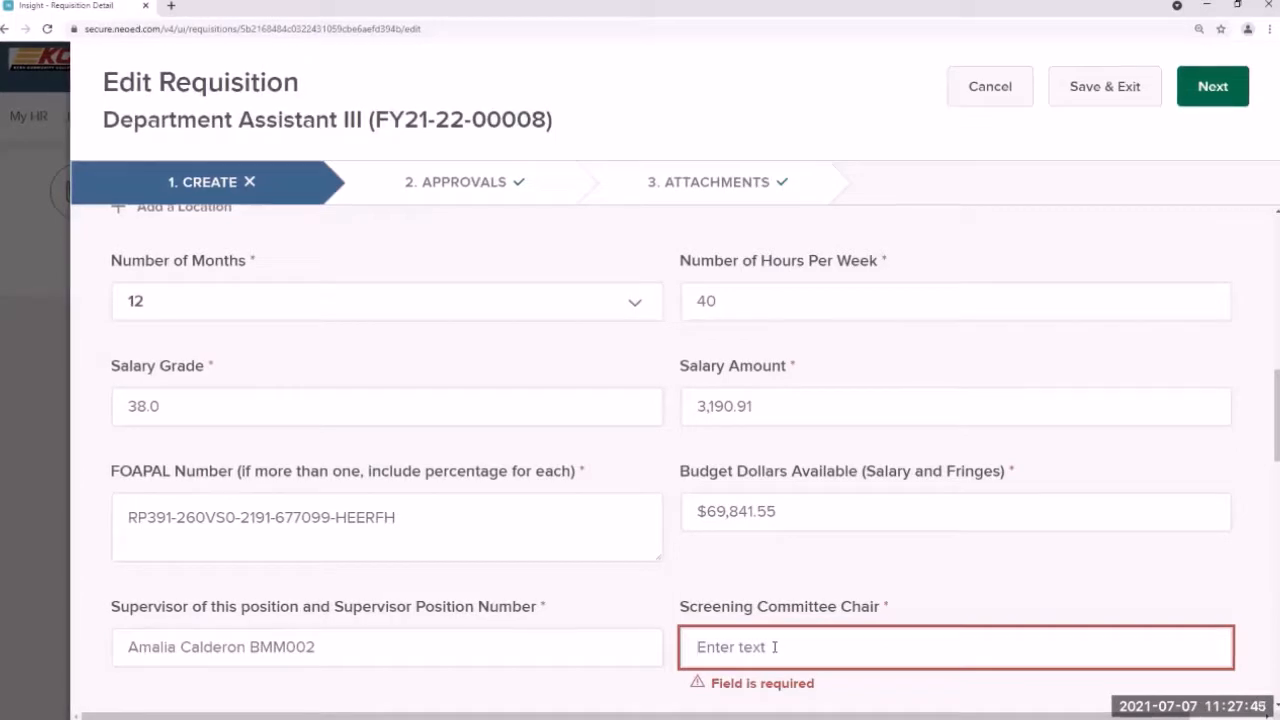
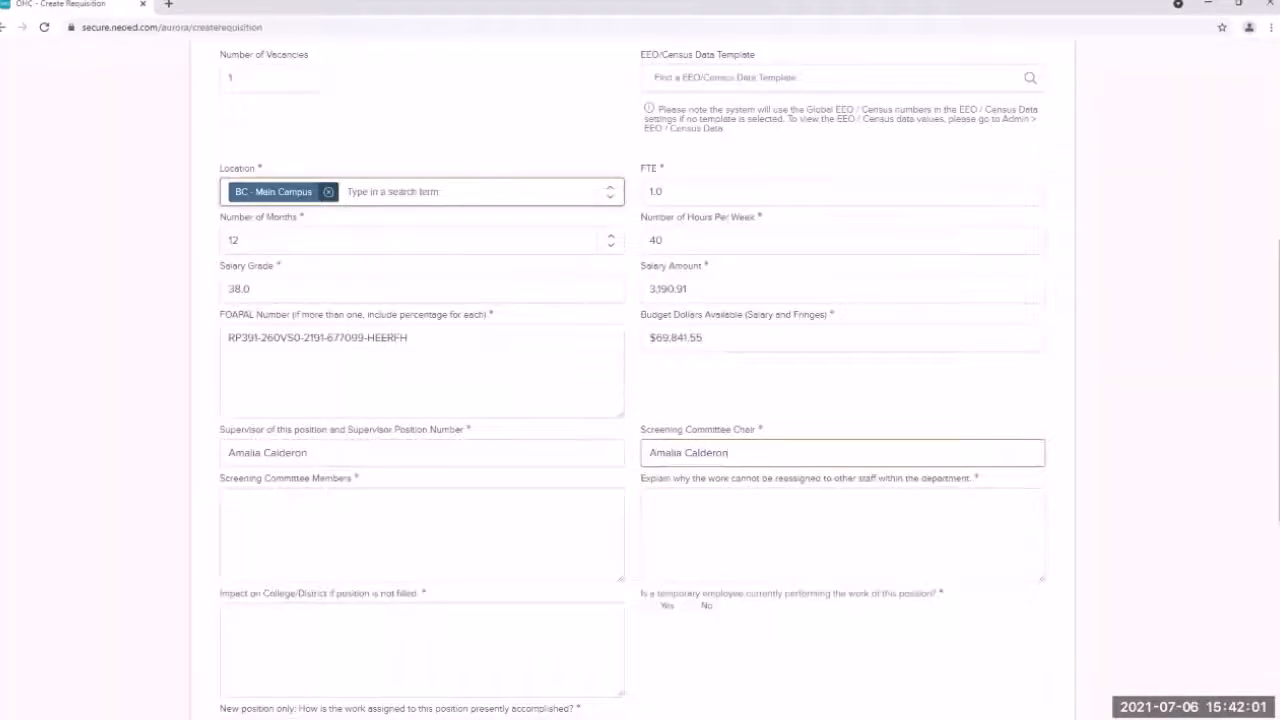
Step: Add the remaining screening committee members on new lines and start the reassignment explanation
{"action": "scroll", "coordinate": [425, 512], "scroll_direction": "down", "scroll_amount": 2}
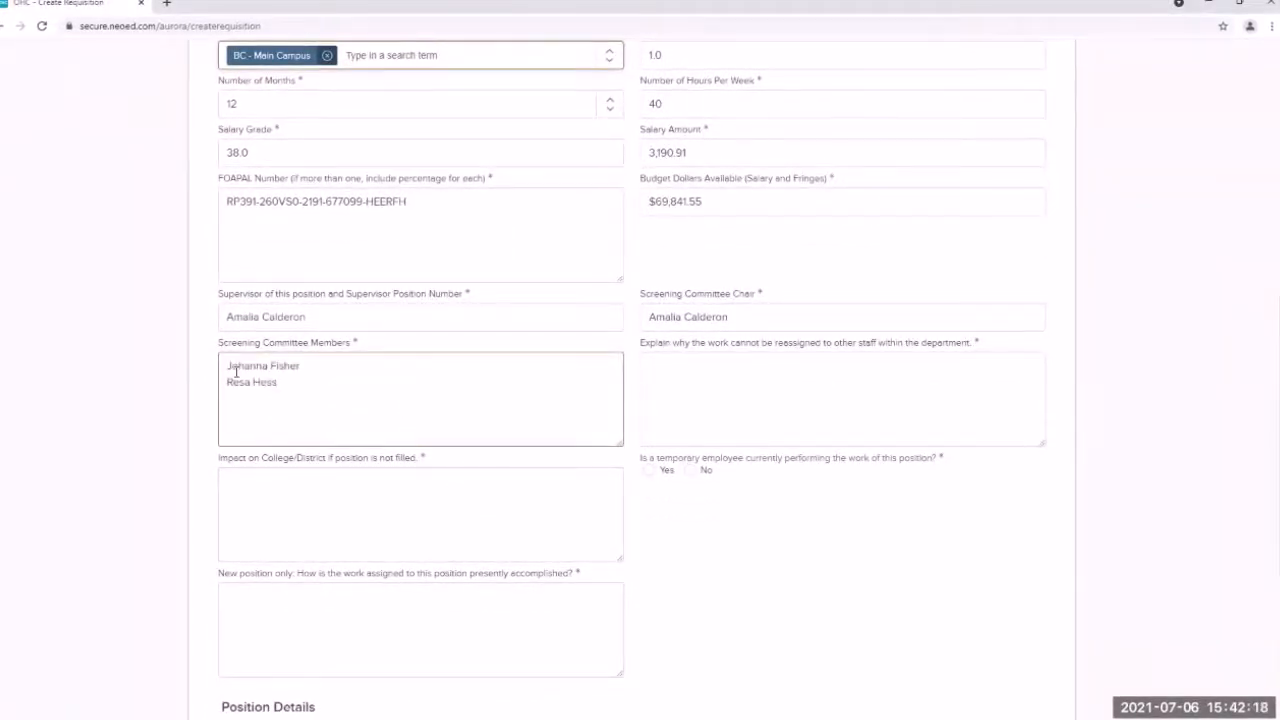
{"action": "key", "text": "Return"}
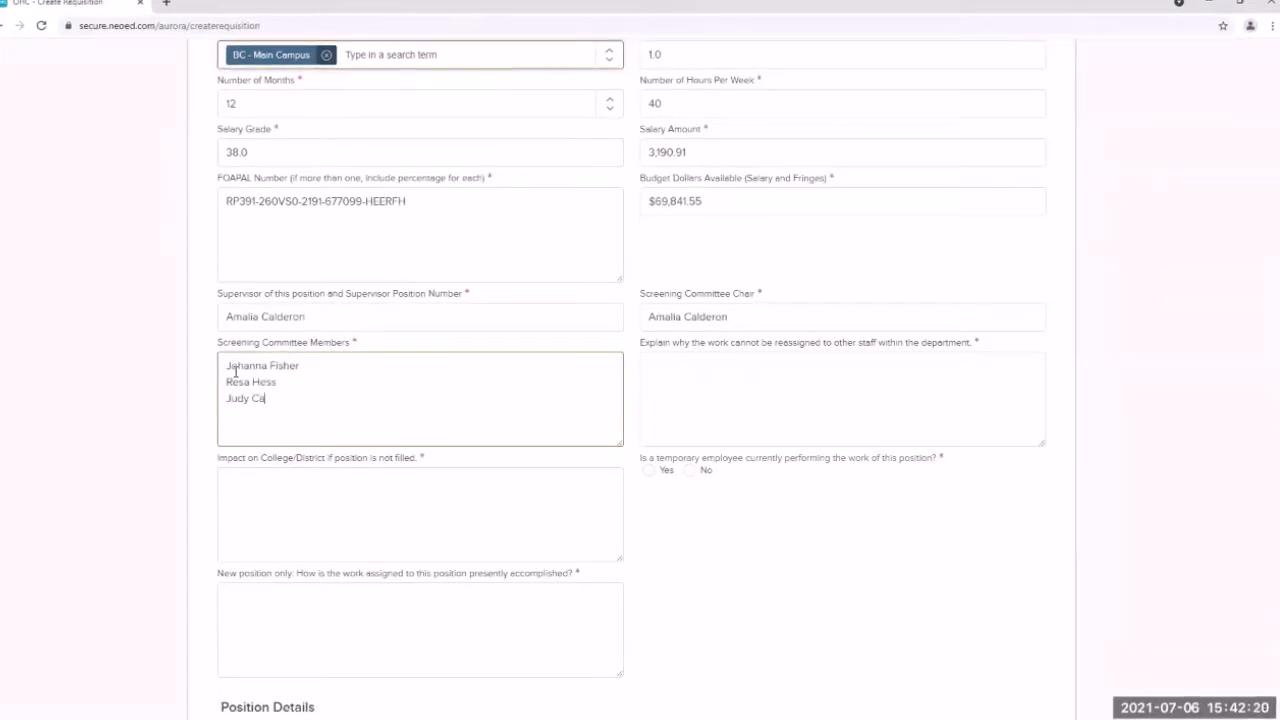
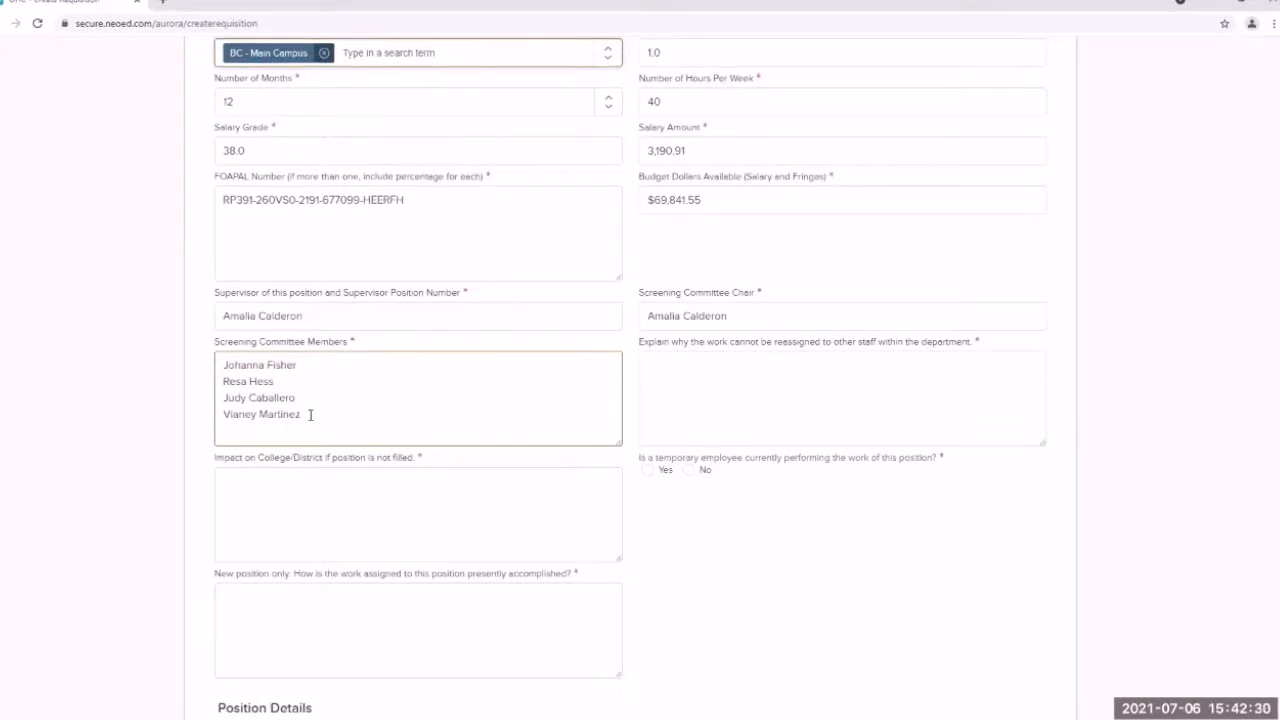
{"action": "left_click", "coordinate": [694, 374]}
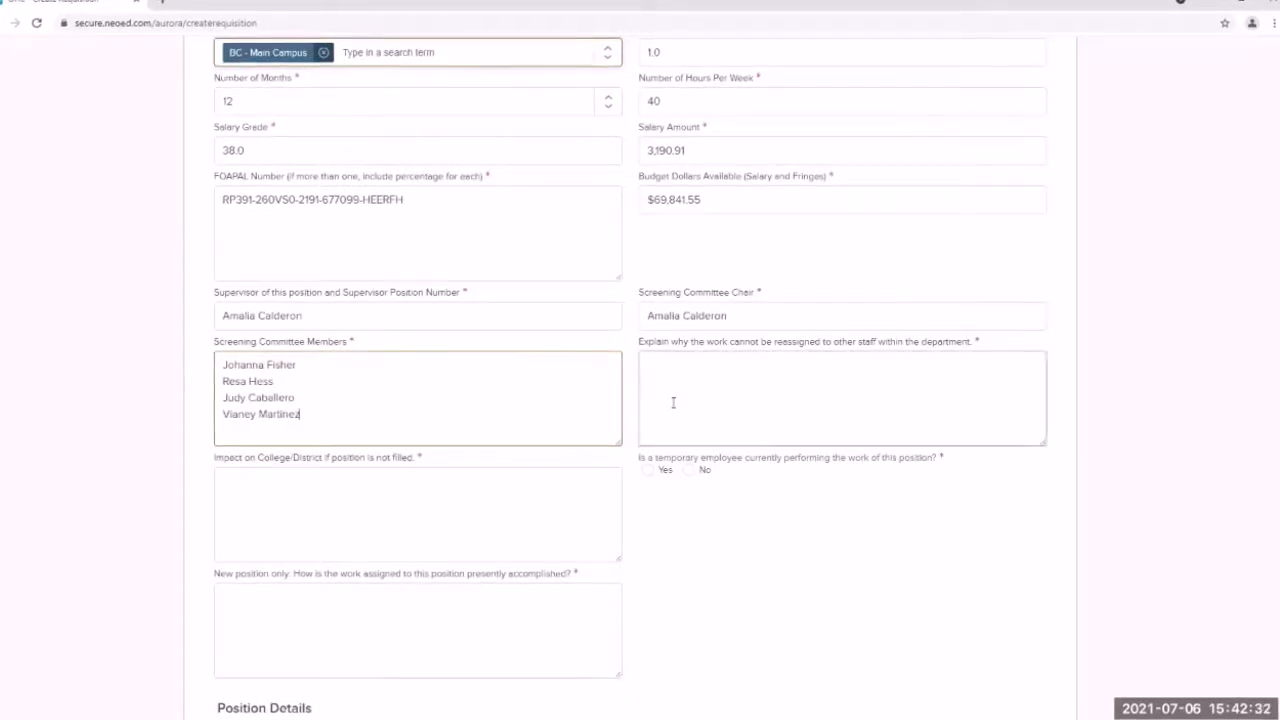
{"action": "left_click", "coordinate": [700, 366]}
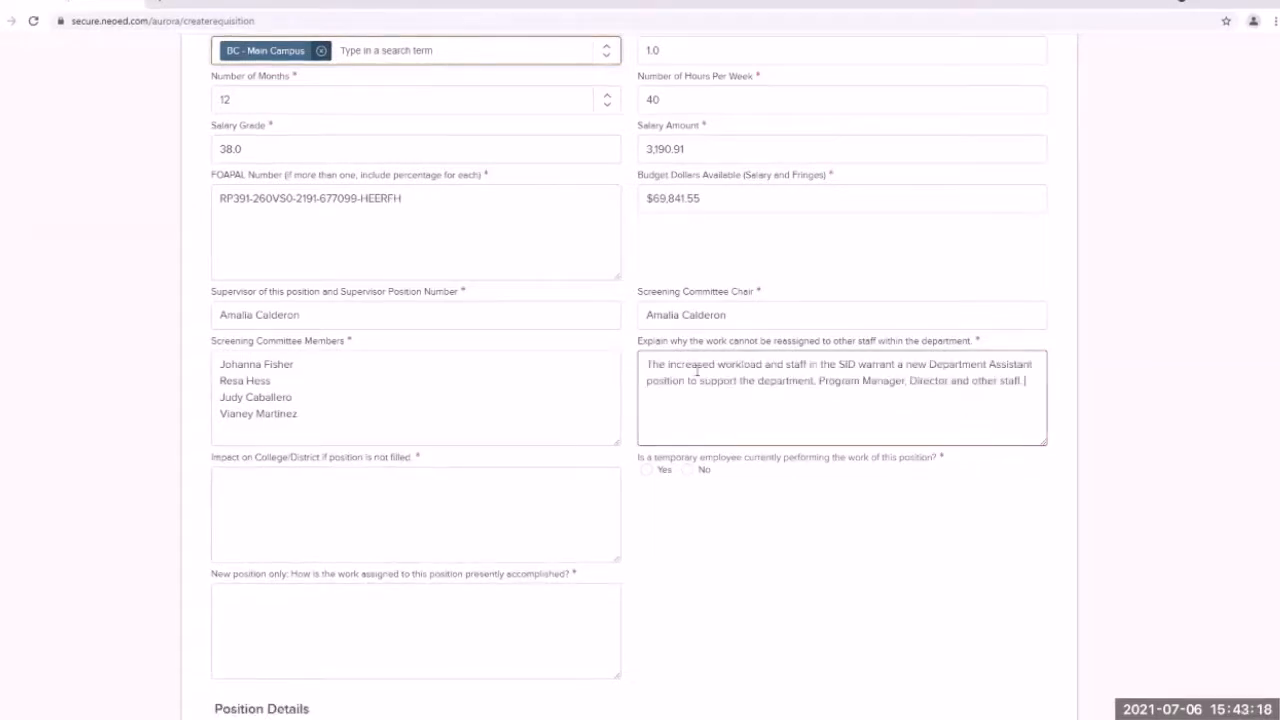
Step: Paste the impact-if-unfilled paragraph and answer No to the temporary-employee question
{"action": "left_click", "coordinate": [829, 593]}
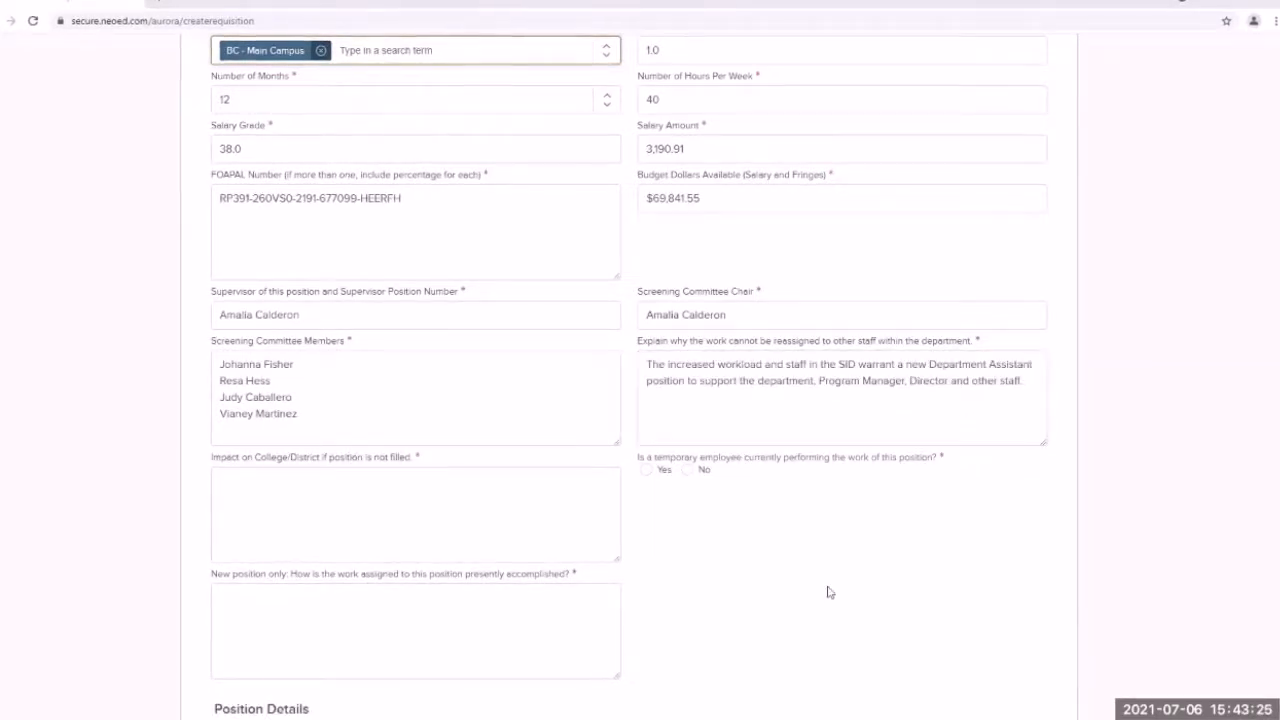
{"action": "left_click", "coordinate": [480, 492]}
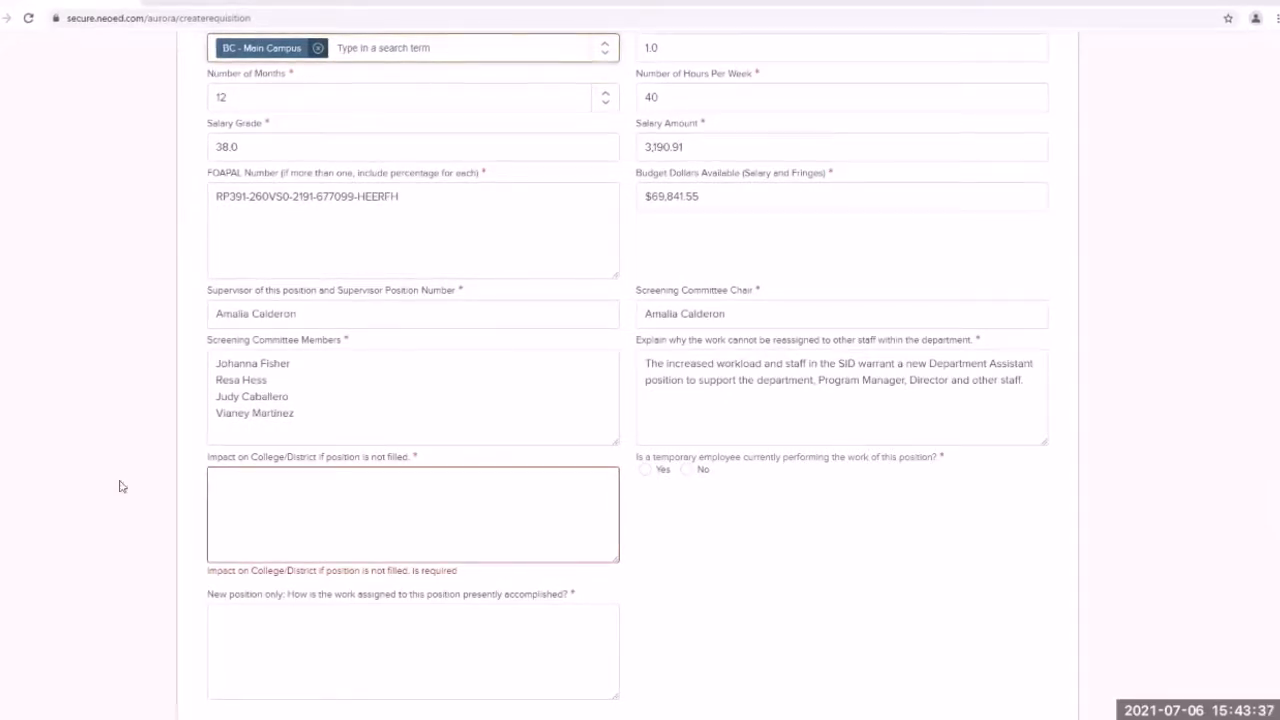
{"action": "type", "text": "With the increase in staffing and work in the SID, the position not being filled could mean missed deadlines, delays in processing department forms and insufficient support for the department staff, Program Manager and Director. SID's staff come into contact with nearly every student on campus, and because of that, we are striving to maintain a reputable department of help and efficient services to students"}
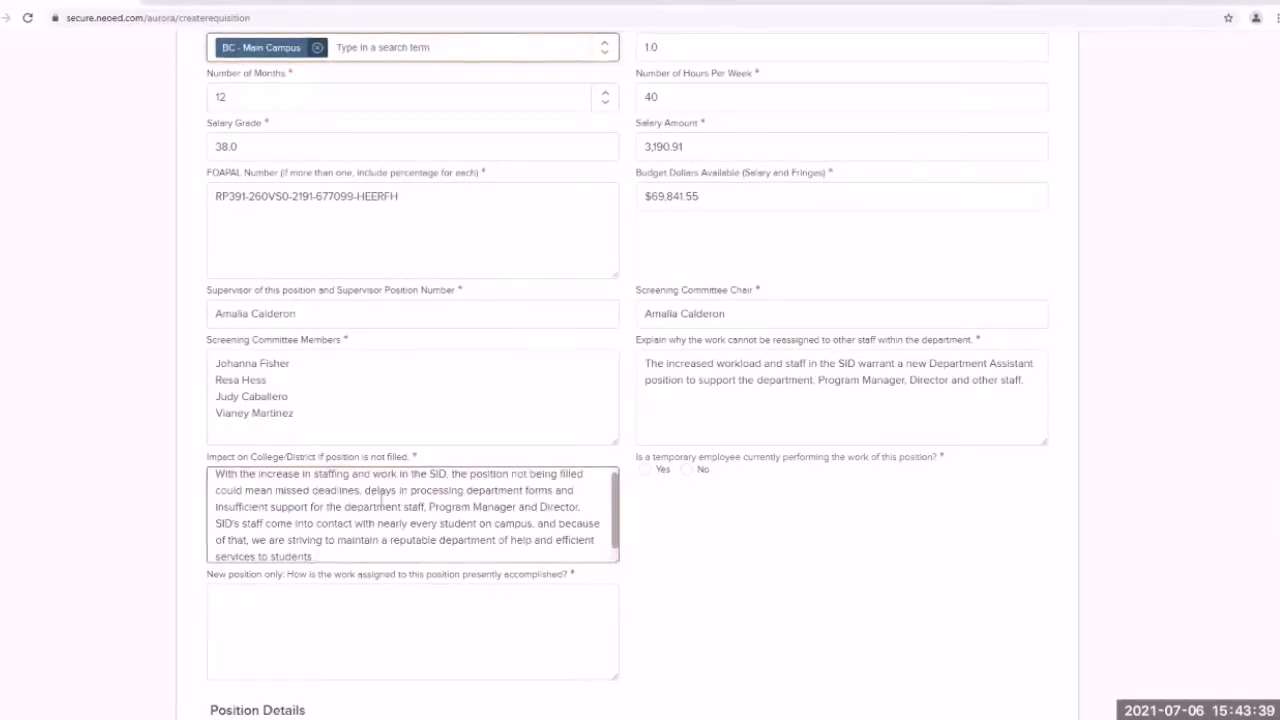
{"action": "left_click", "coordinate": [754, 542]}
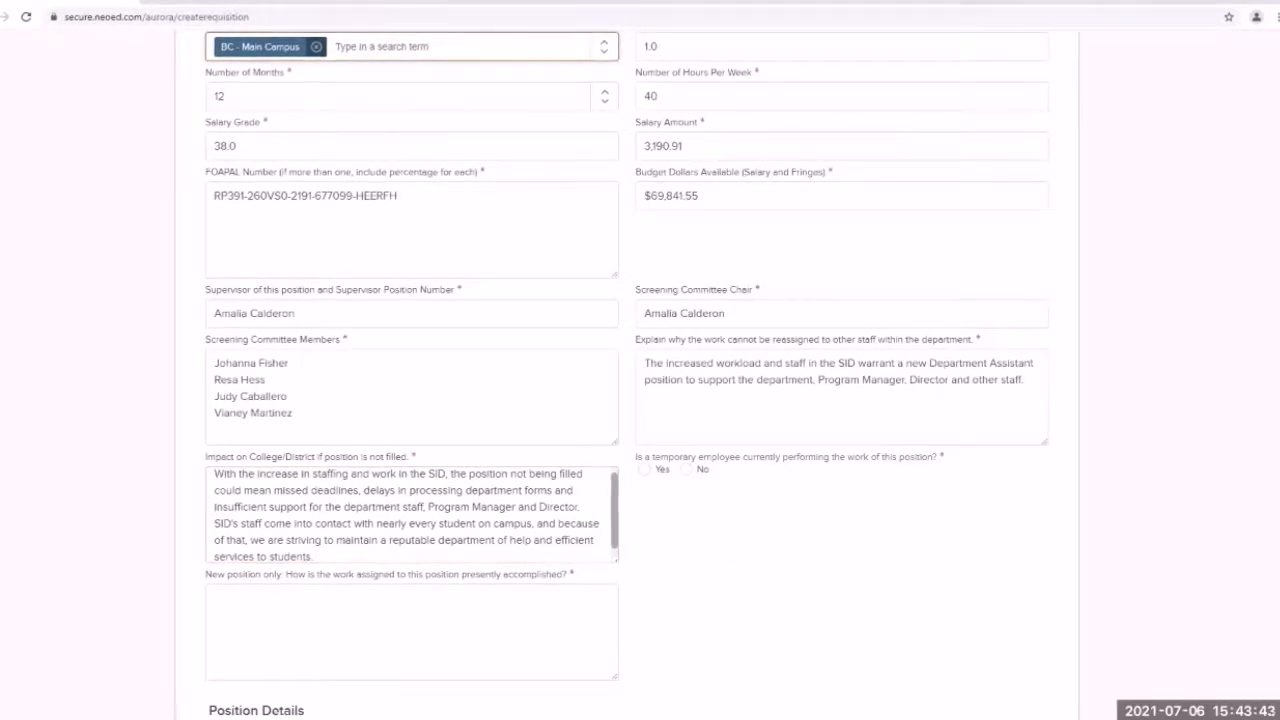
{"action": "left_click", "coordinate": [687, 470]}
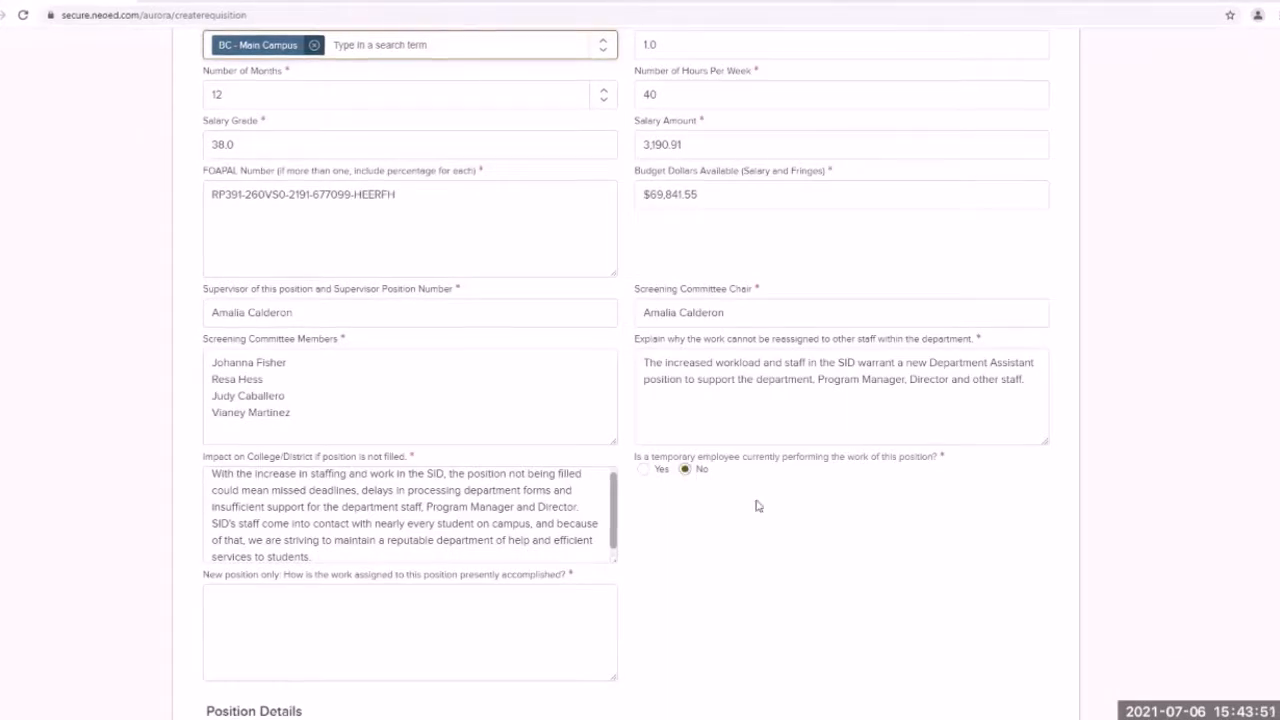
{"action": "scroll", "coordinate": [758, 505], "scroll_direction": "down", "scroll_amount": 1}
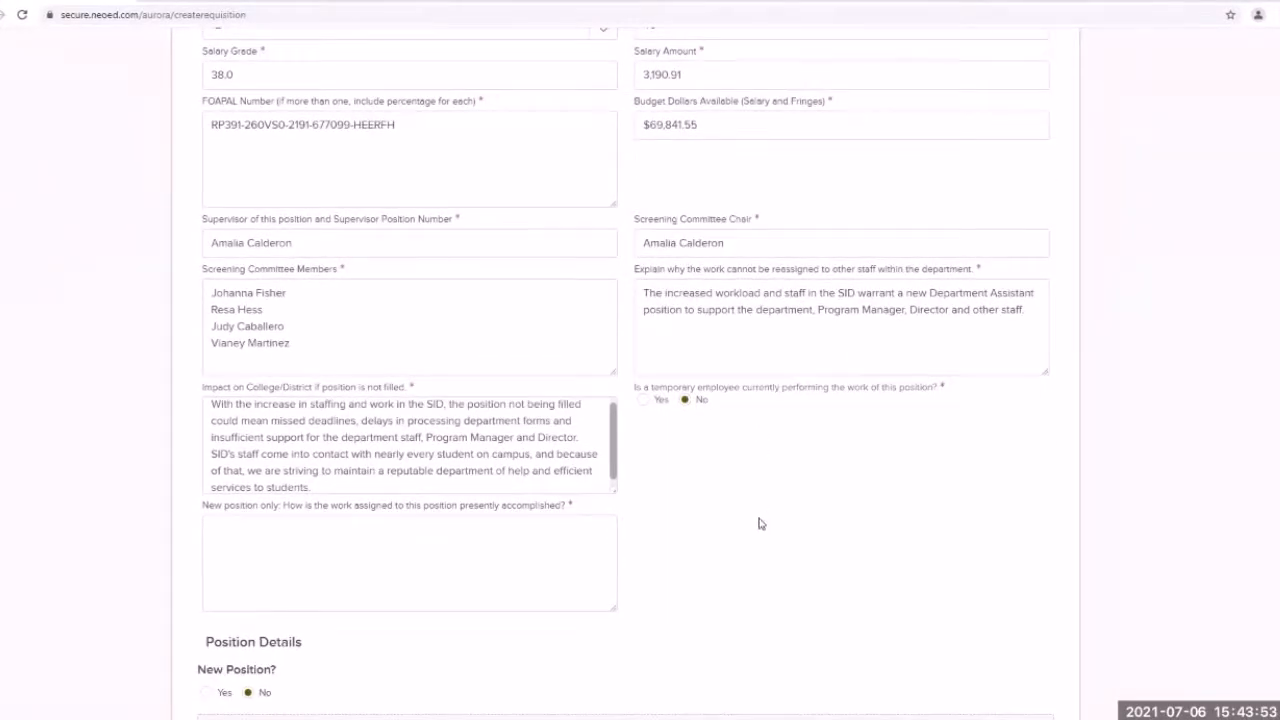
Step: Paste the paragraph on how the work is presently accomplished, keeping New Position? at No
{"action": "left_click", "coordinate": [342, 545]}
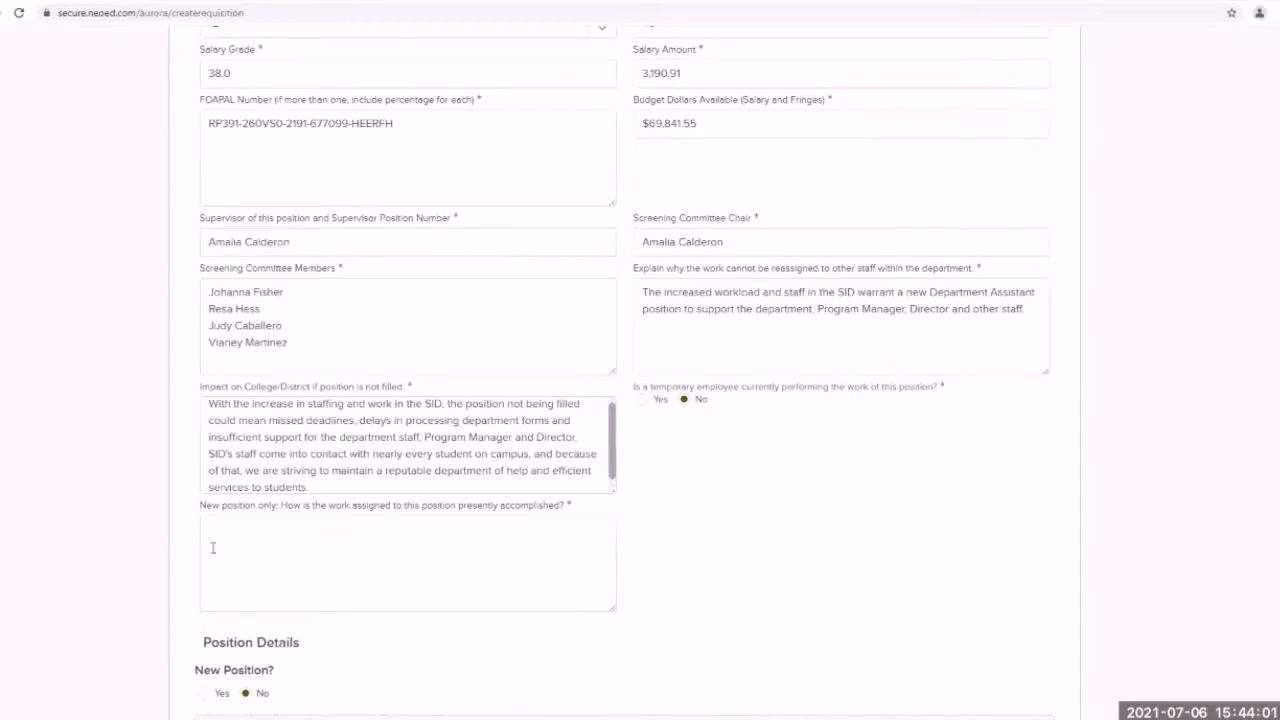
{"action": "left_click", "coordinate": [243, 531]}
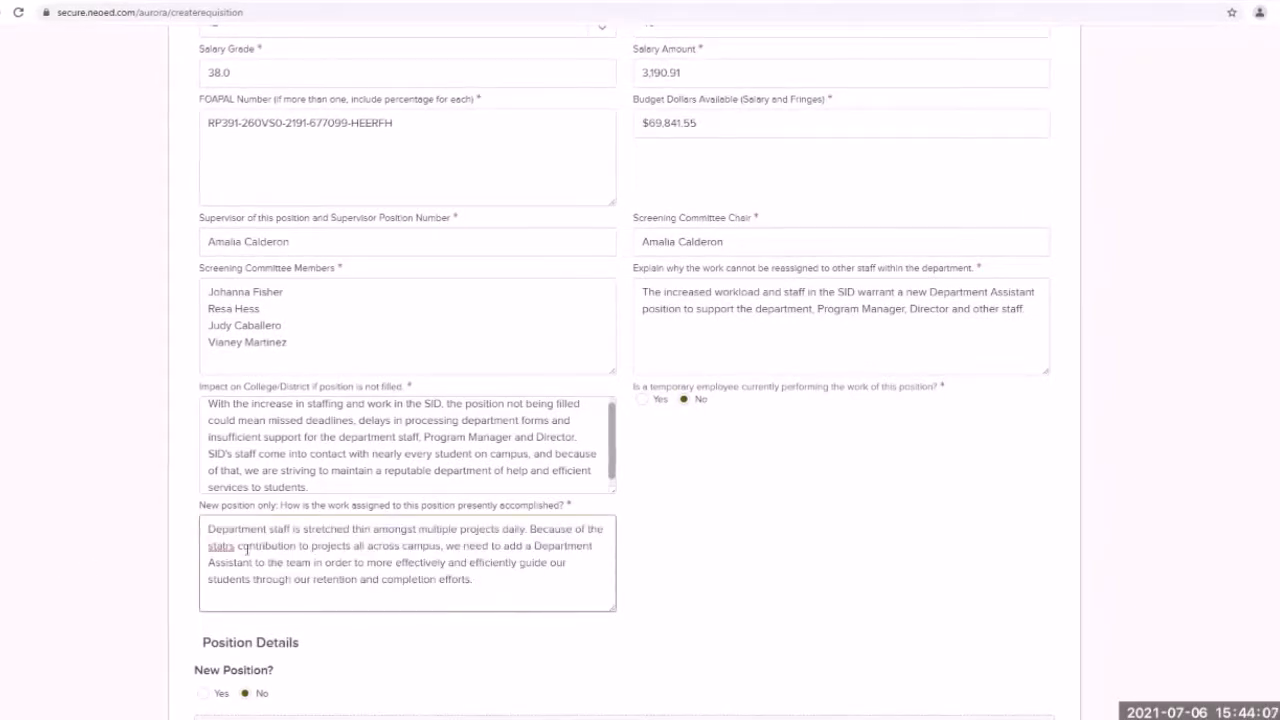
{"action": "scroll", "coordinate": [398, 562], "scroll_direction": "down", "scroll_amount": 1}
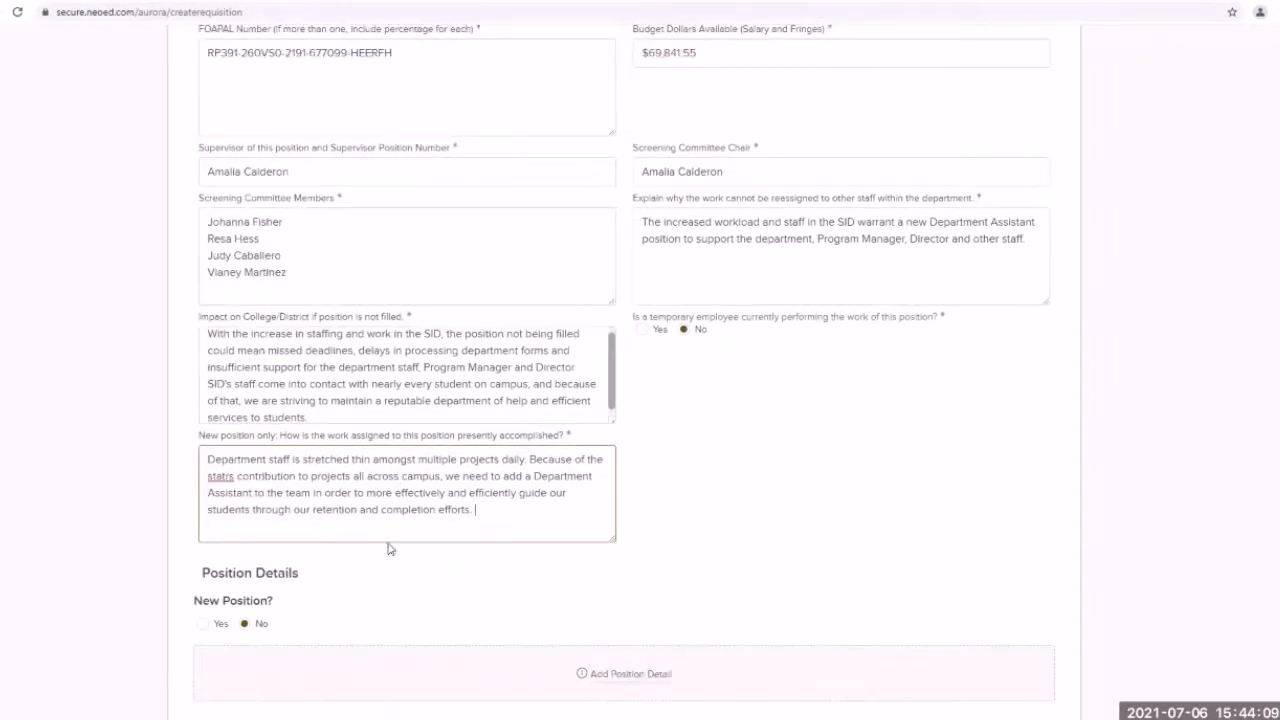
{"action": "scroll", "coordinate": [390, 555], "scroll_direction": "down", "scroll_amount": 1}
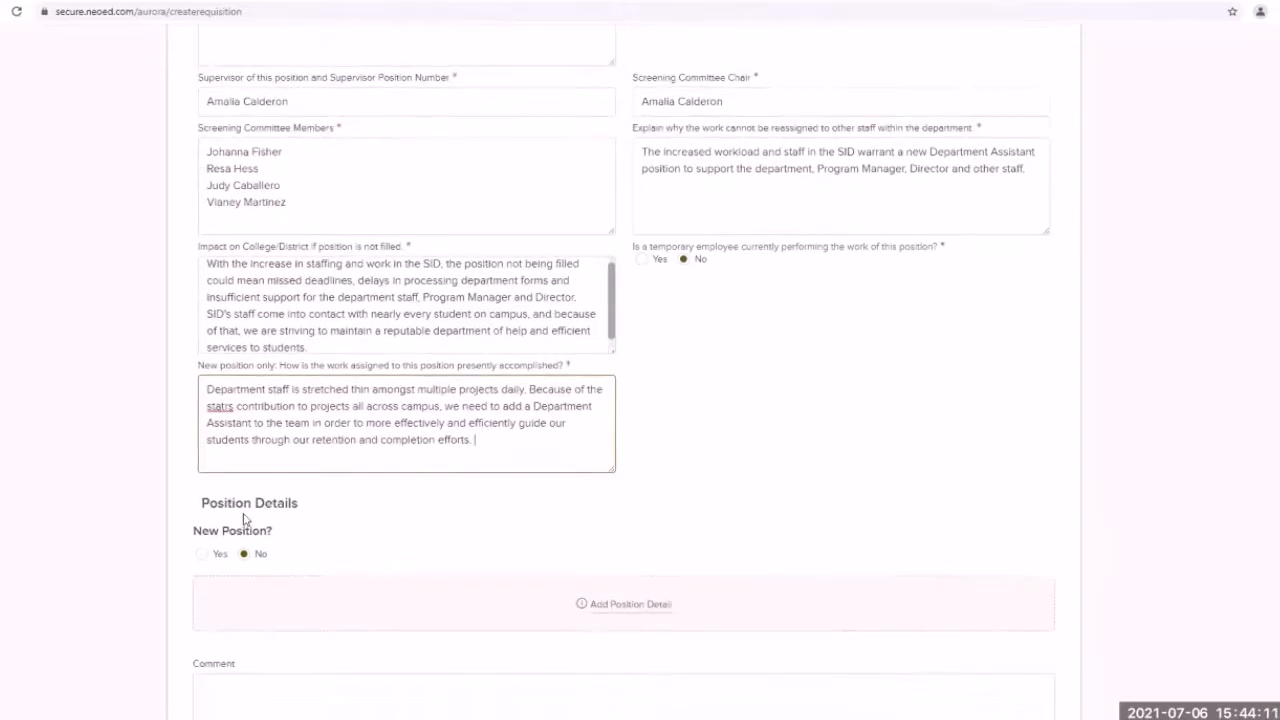
{"action": "scroll", "coordinate": [268, 537], "scroll_direction": "down", "scroll_amount": 1}
{"action": "scroll", "coordinate": [269, 536], "scroll_direction": "down", "scroll_amount": 1}
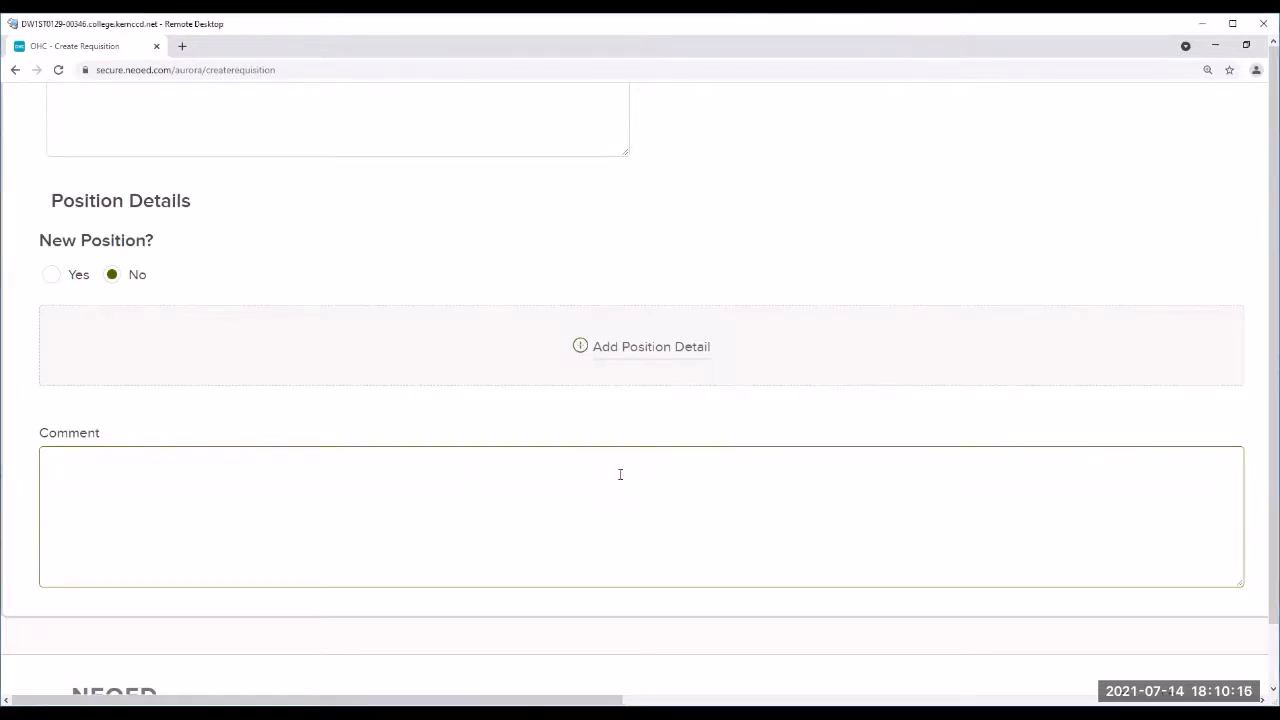
{"action": "type", "text": "Please advertise for three weeks from posting date."}
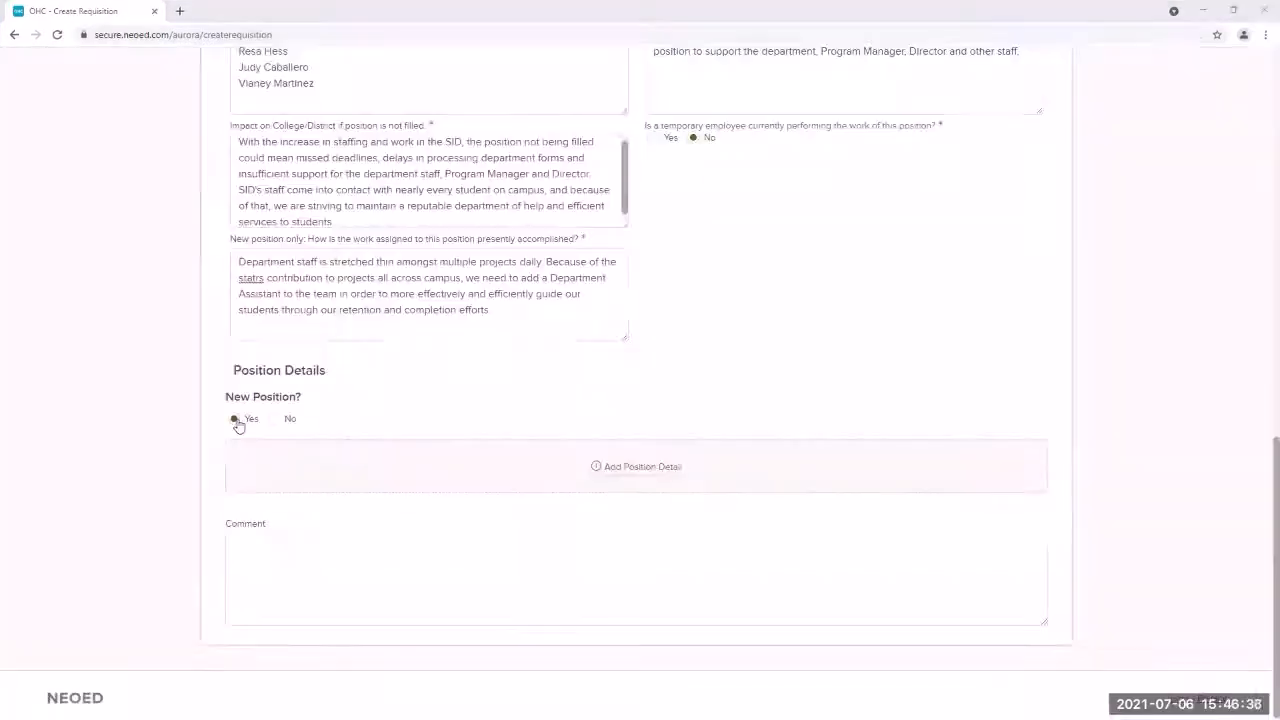
{"action": "left_click", "coordinate": [236, 419]}
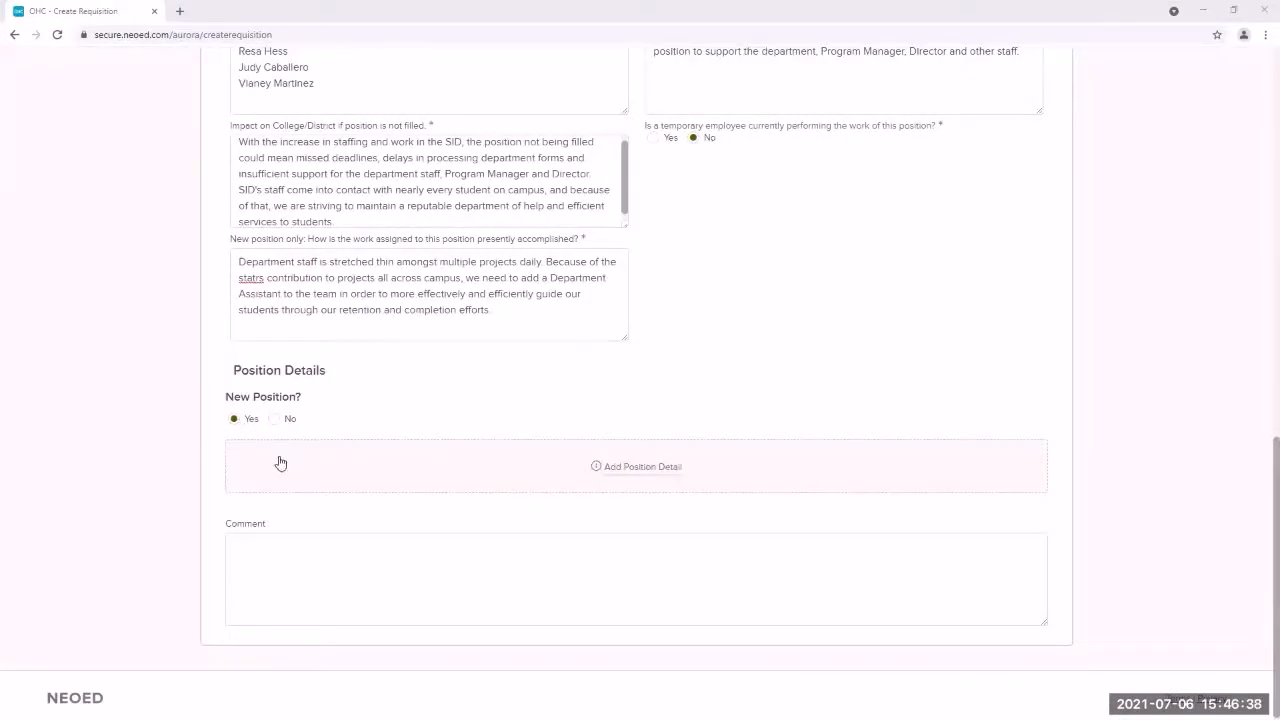
{"action": "scroll", "coordinate": [351, 440], "scroll_direction": "up", "scroll_amount": 4}
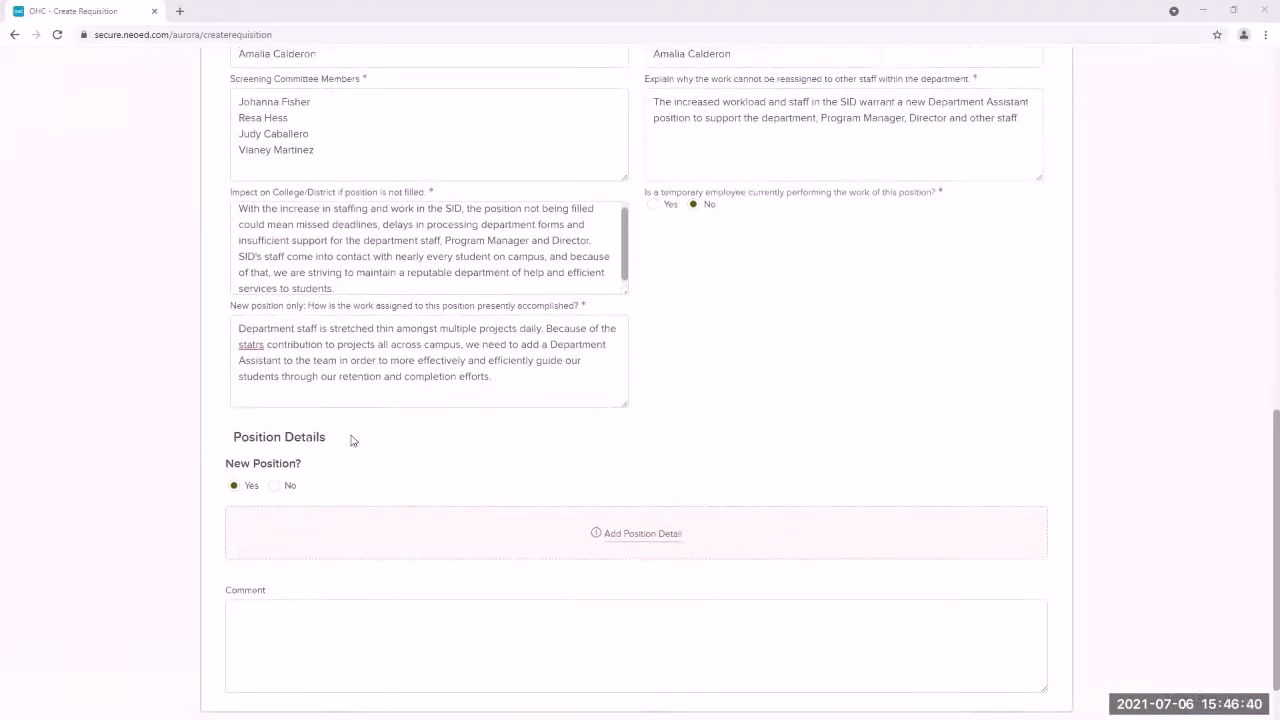
{"action": "scroll", "coordinate": [351, 440], "scroll_direction": "up", "scroll_amount": 5}
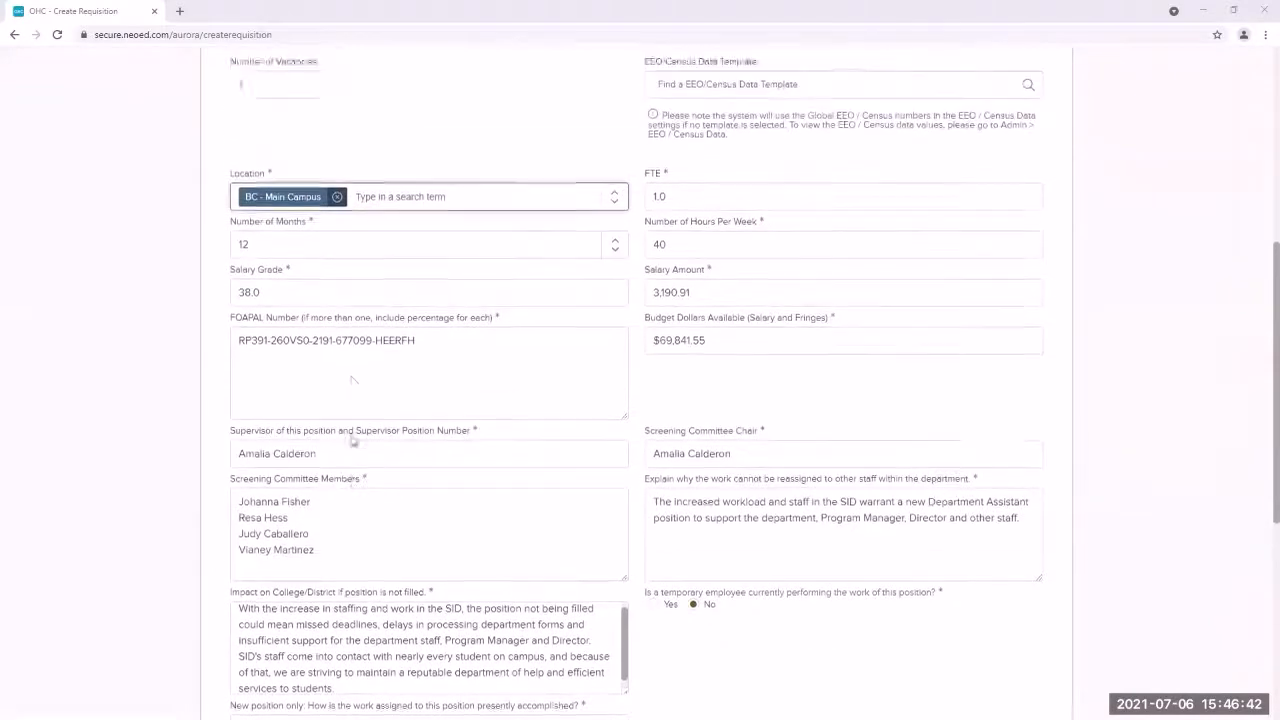
{"action": "scroll", "coordinate": [351, 440], "scroll_direction": "up", "scroll_amount": 1}
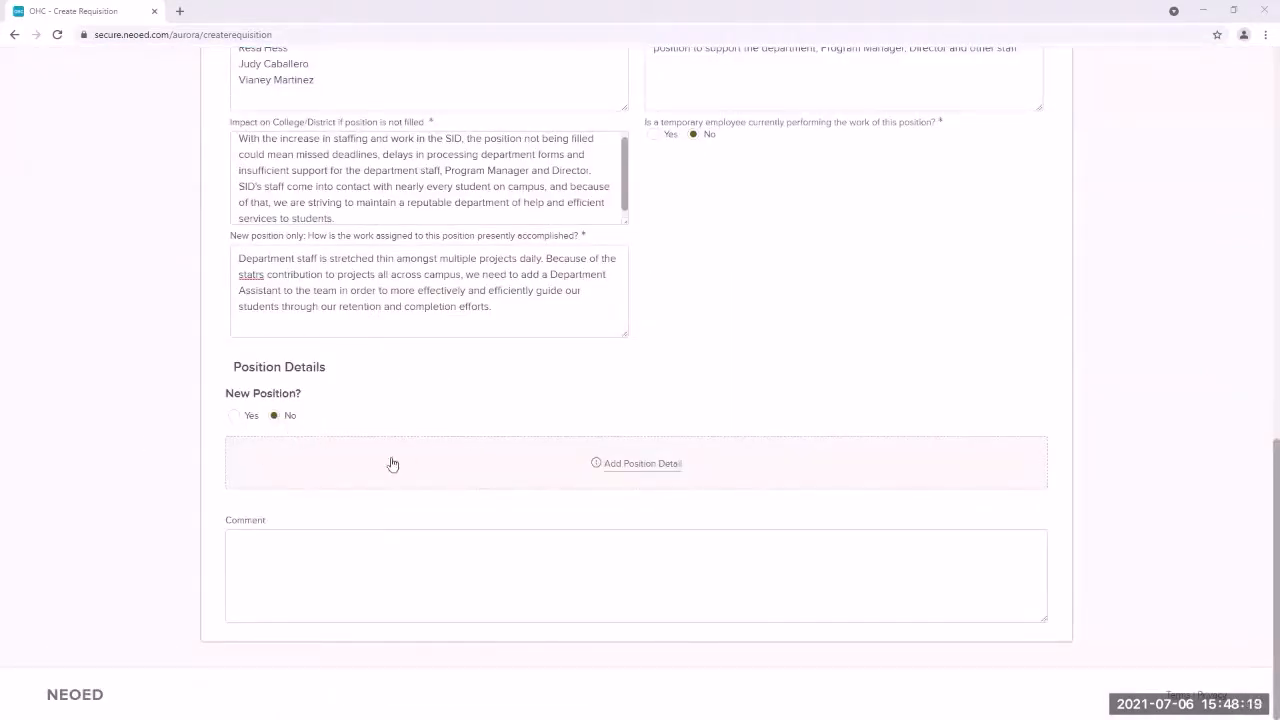
Step: Add a position detail with Position # BMC123 and vacancy date 06/01/2021
{"action": "left_click", "coordinate": [648, 470]}
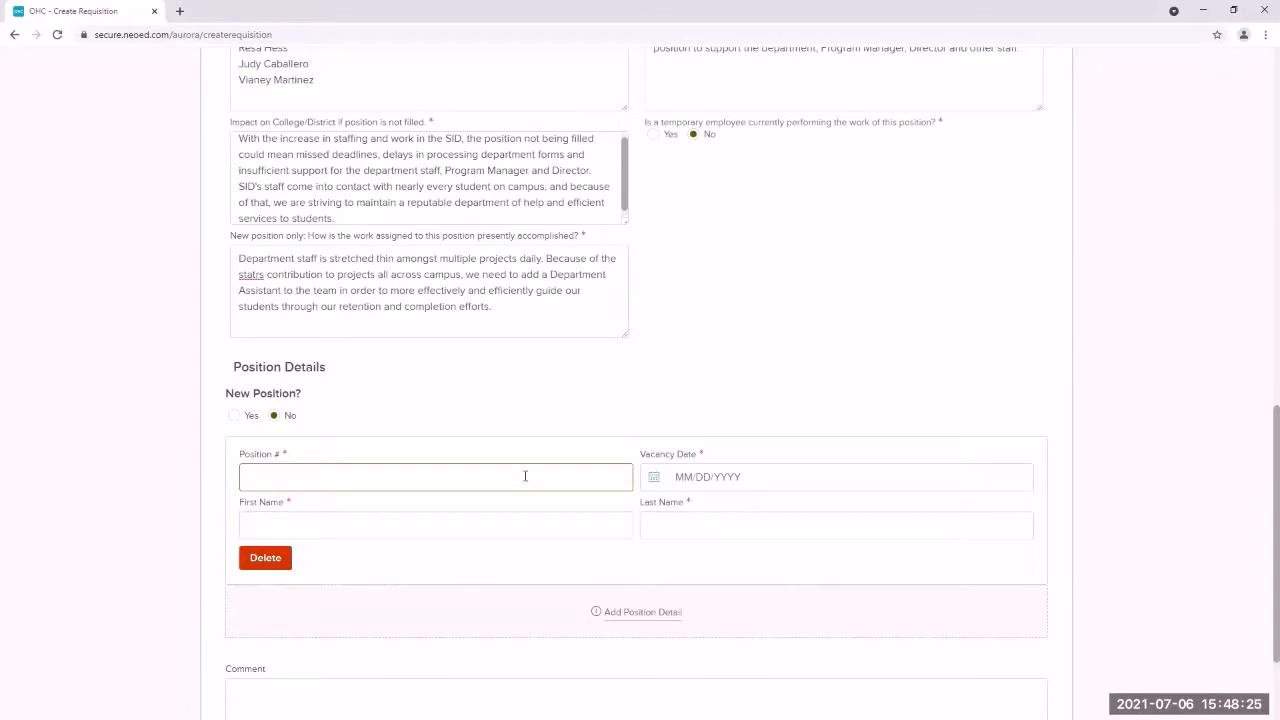
{"action": "type", "text": "BMC123"}
{"action": "left_click", "coordinate": [722, 481]}
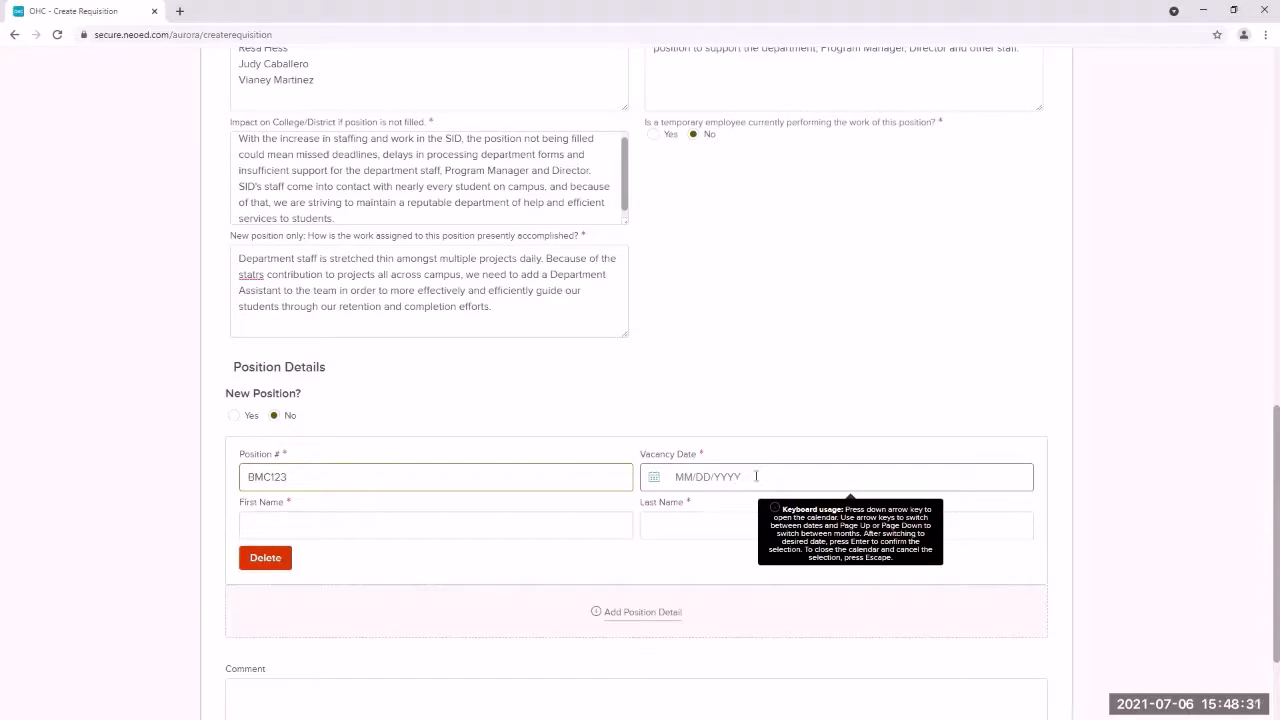
{"action": "key", "text": "Down"}
{"action": "left_click", "coordinate": [658, 236]}
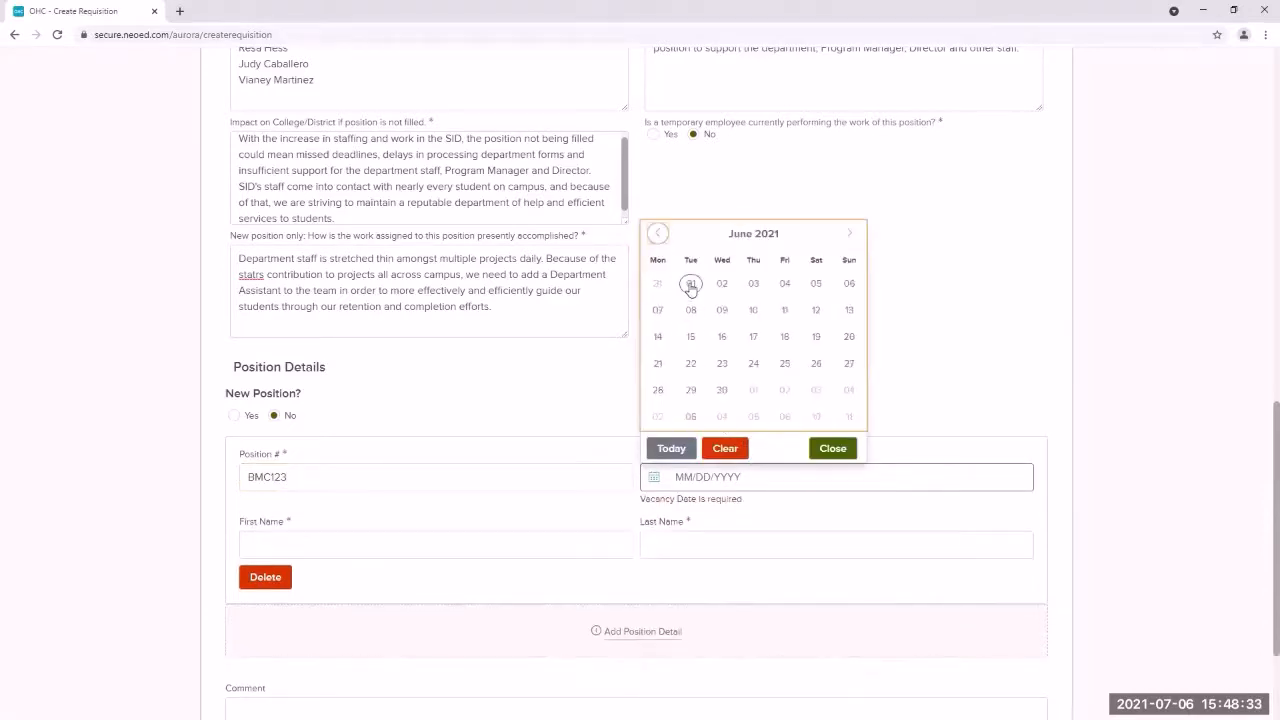
{"action": "left_click", "coordinate": [690, 283]}
Step: Enter the previous position holder's first and last name
{"action": "left_click", "coordinate": [558, 527]}
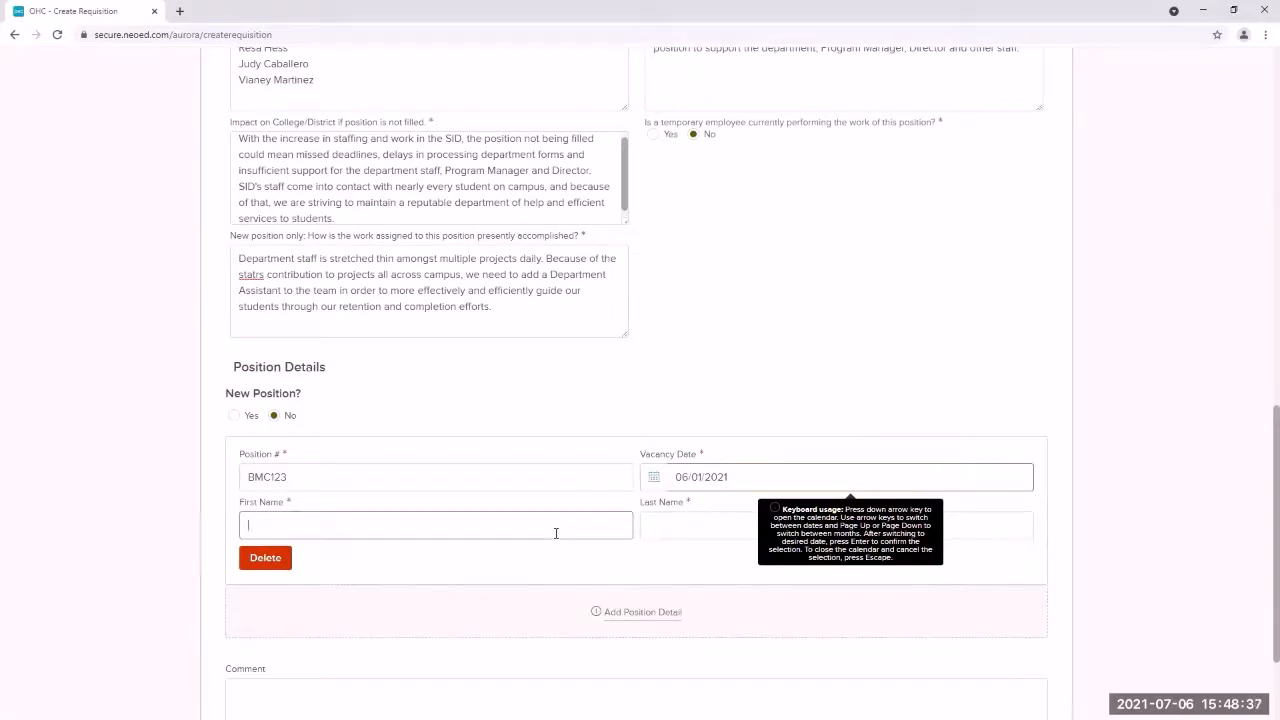
{"action": "type", "text": "John"}
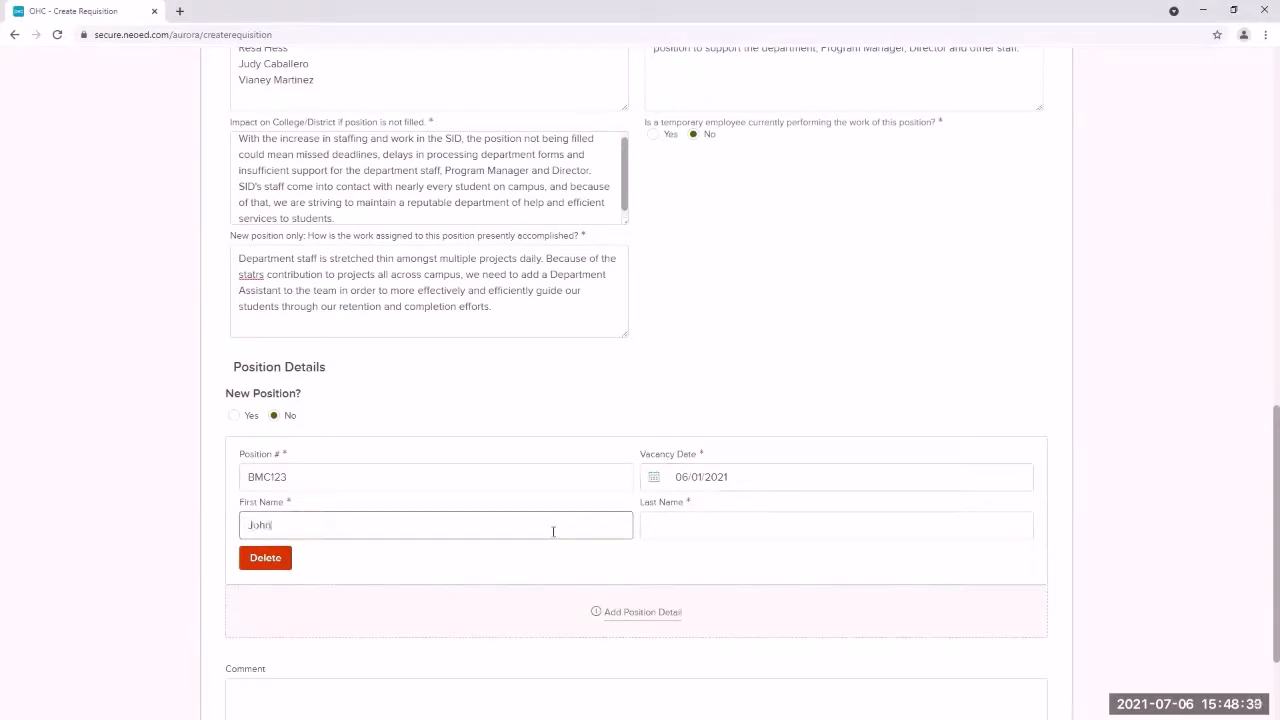
{"action": "left_click", "coordinate": [672, 520]}
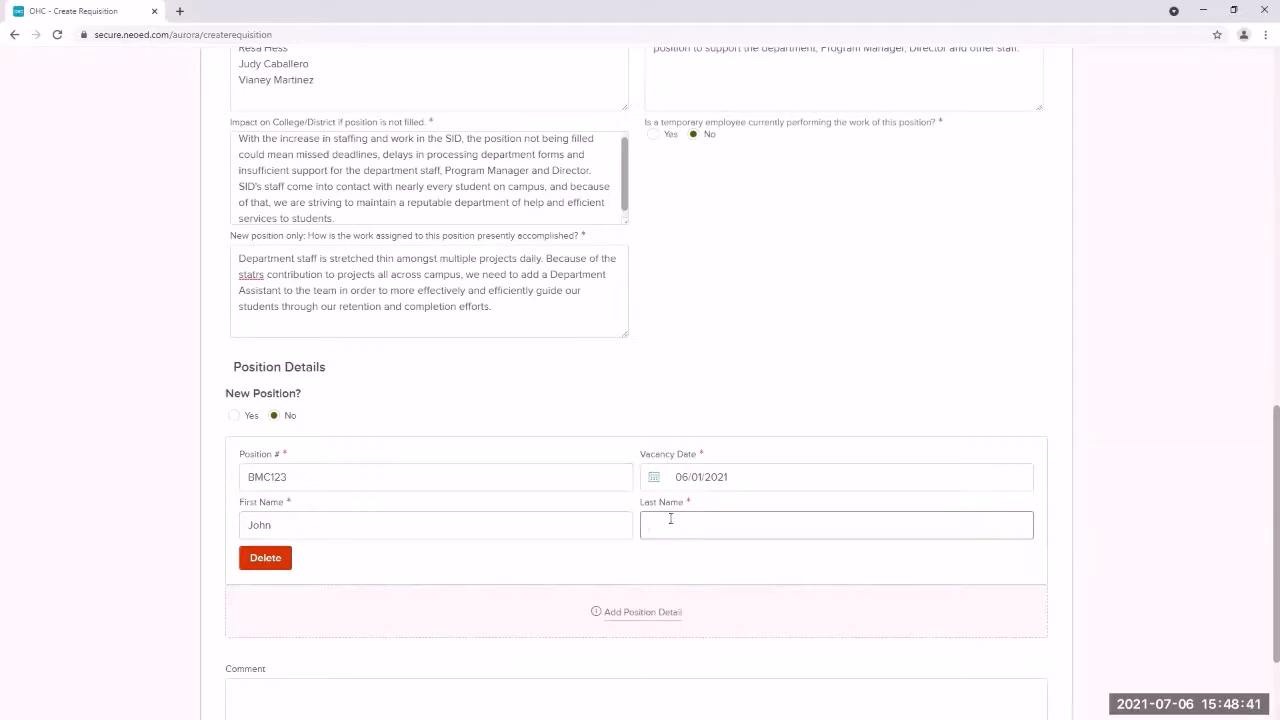
{"action": "type", "text": "Smith"}
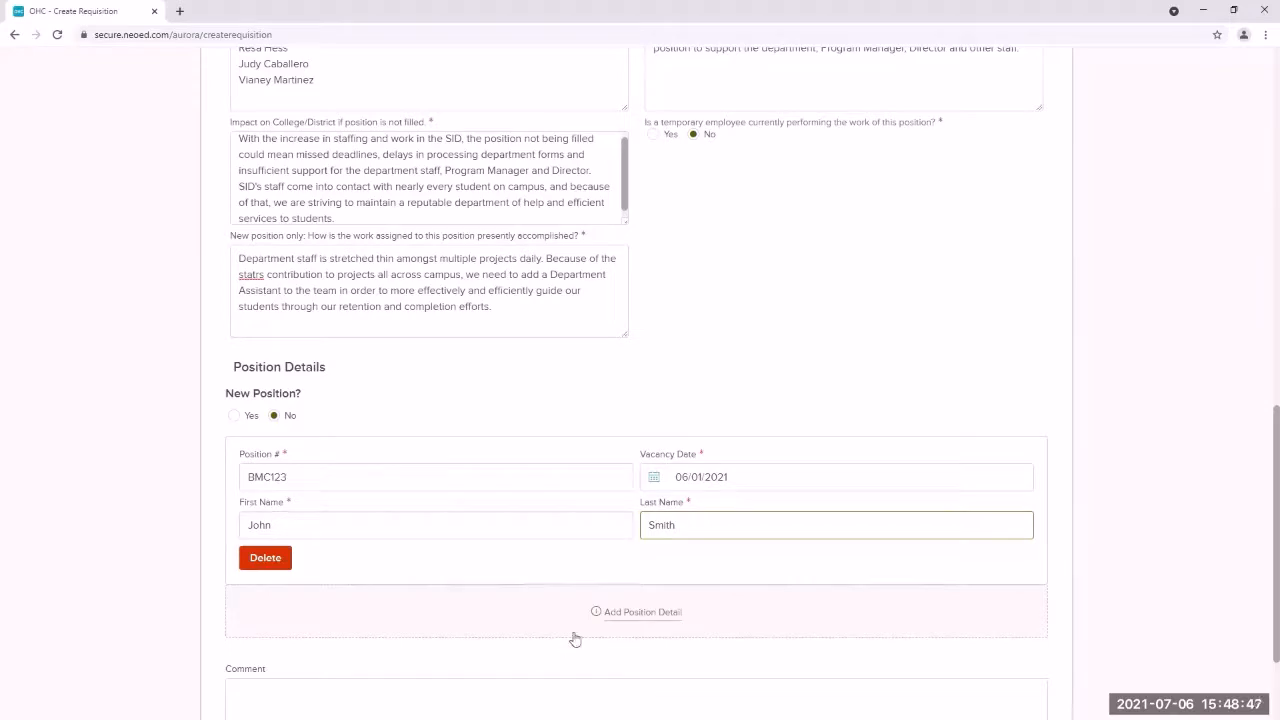
{"action": "scroll", "coordinate": [676, 594], "scroll_direction": "up", "scroll_amount": 4}
{"action": "scroll", "coordinate": [699, 589], "scroll_direction": "up", "scroll_amount": 5}
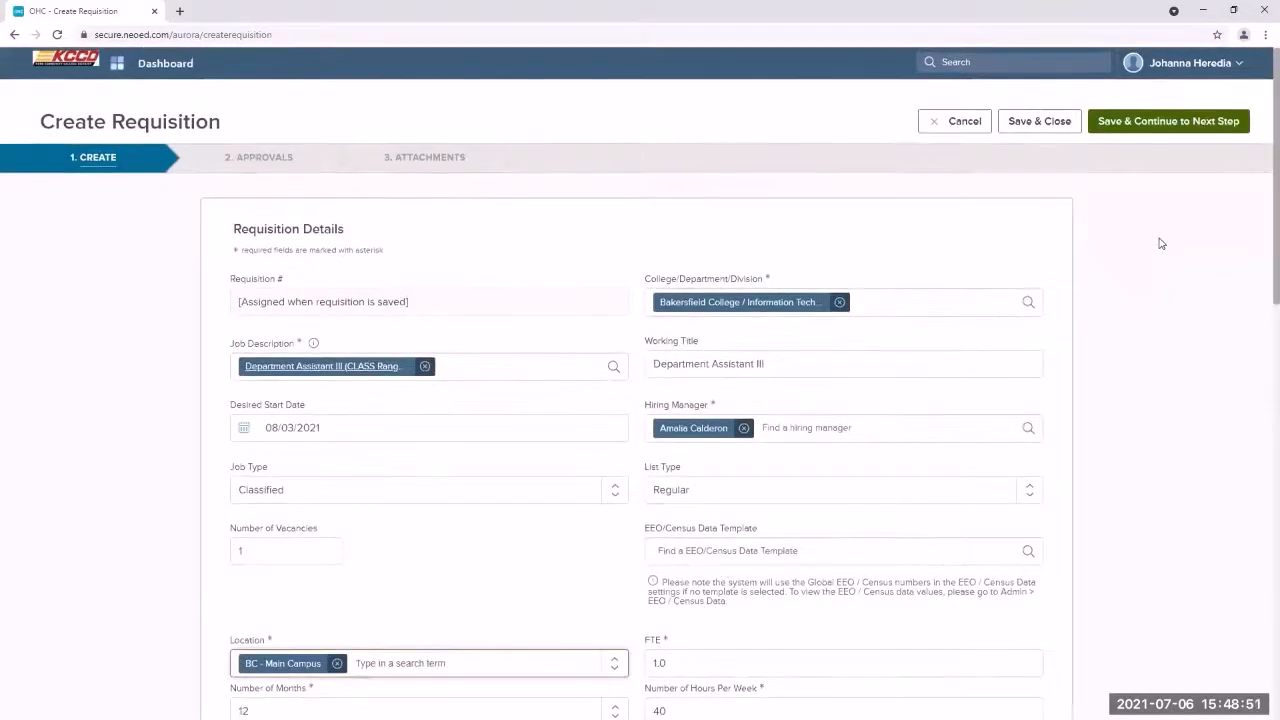
Step: Save the requisition details and continue to the Approvals step
{"action": "left_click", "coordinate": [1161, 136]}
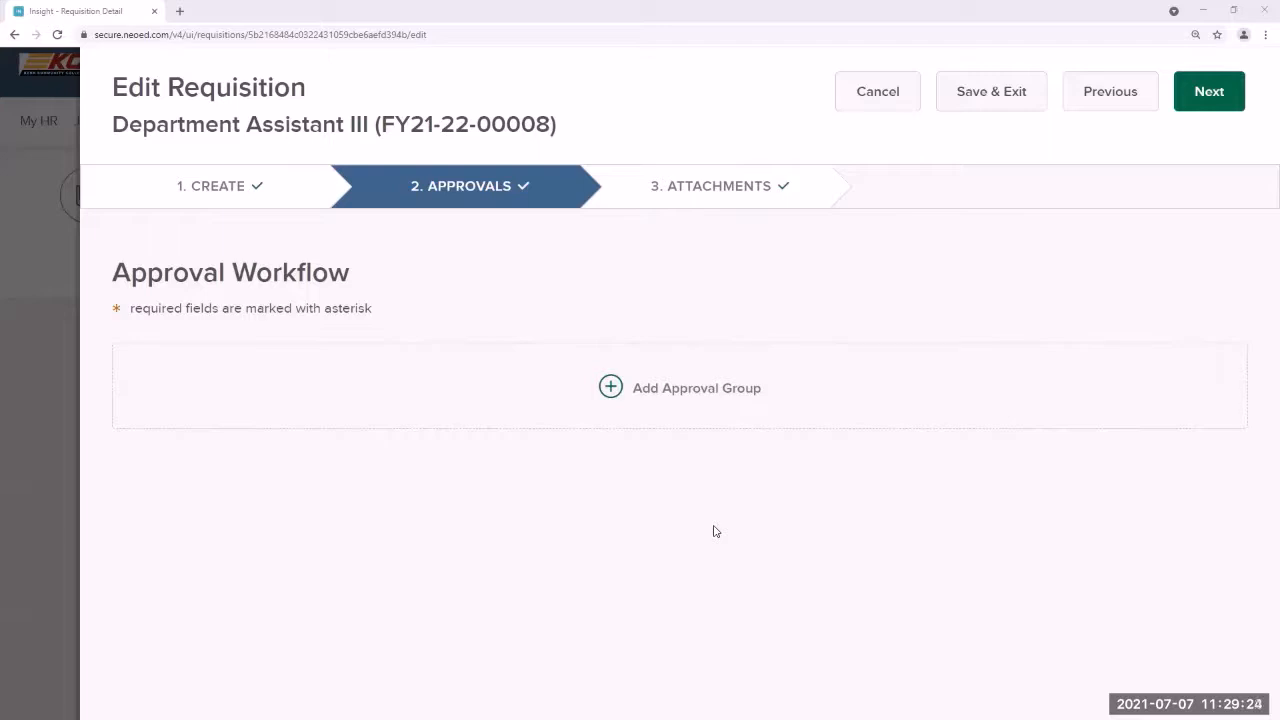
Step: Add a College Human Resources approval group due 07/07/2021 with one approver, and save it
{"action": "left_click", "coordinate": [666, 394]}
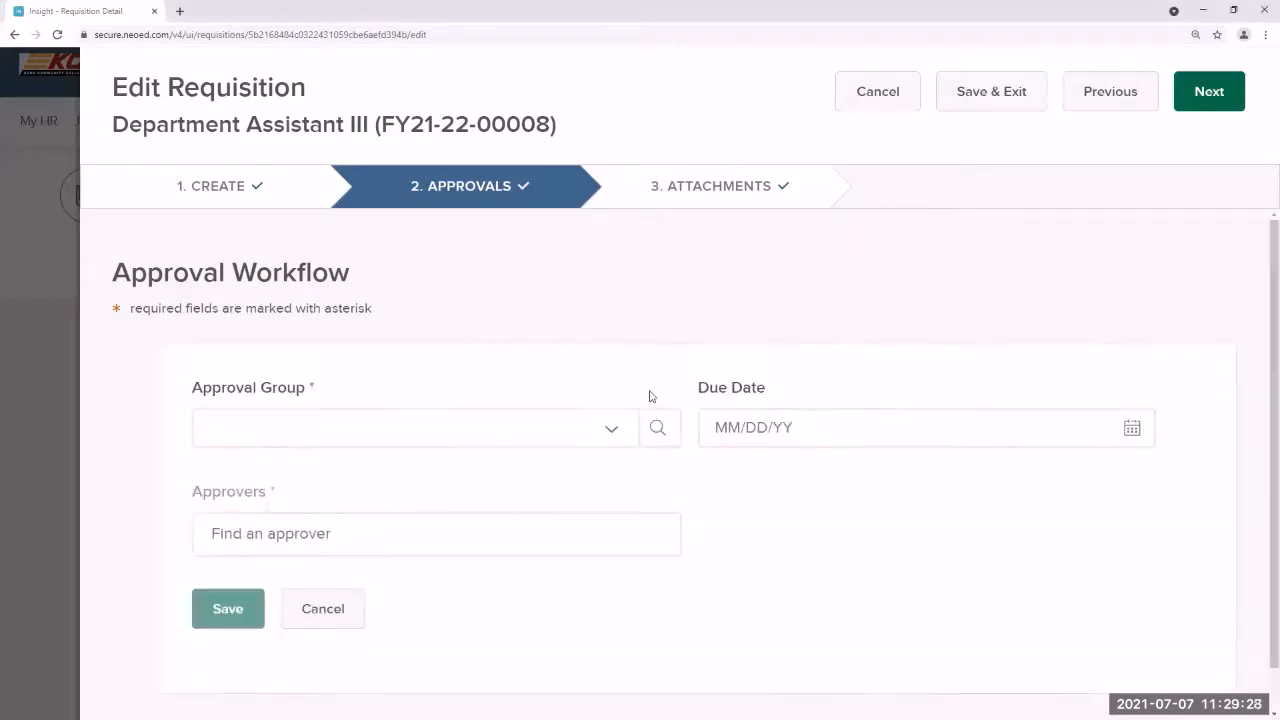
{"action": "left_click", "coordinate": [534, 436]}
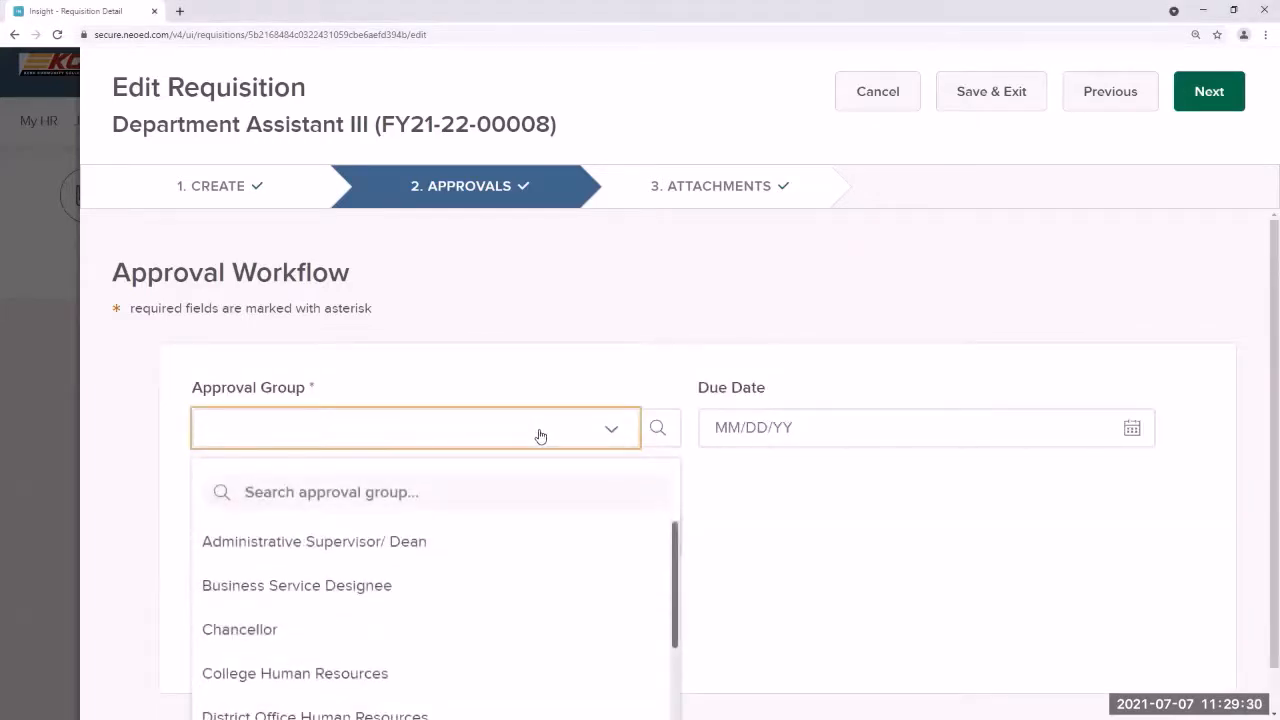
{"action": "left_click", "coordinate": [453, 673]}
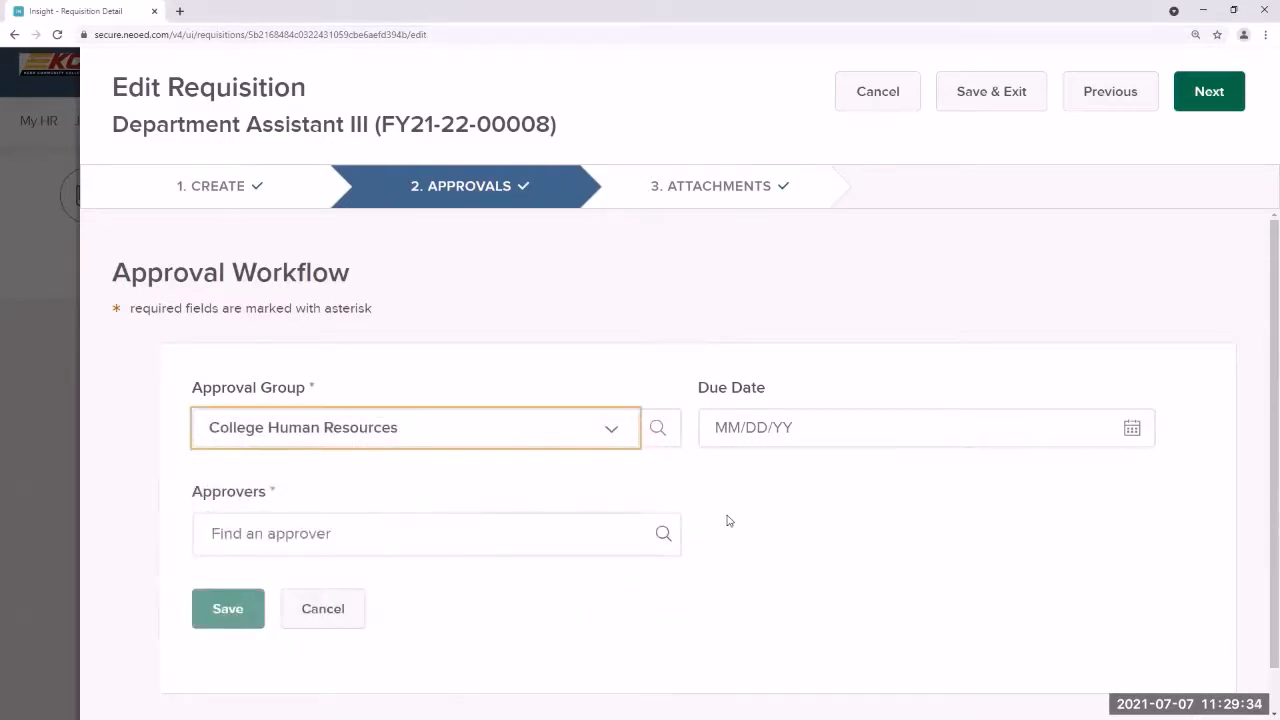
{"action": "scroll", "coordinate": [729, 520], "scroll_direction": "down", "scroll_amount": 1}
{"action": "left_click", "coordinate": [798, 387]}
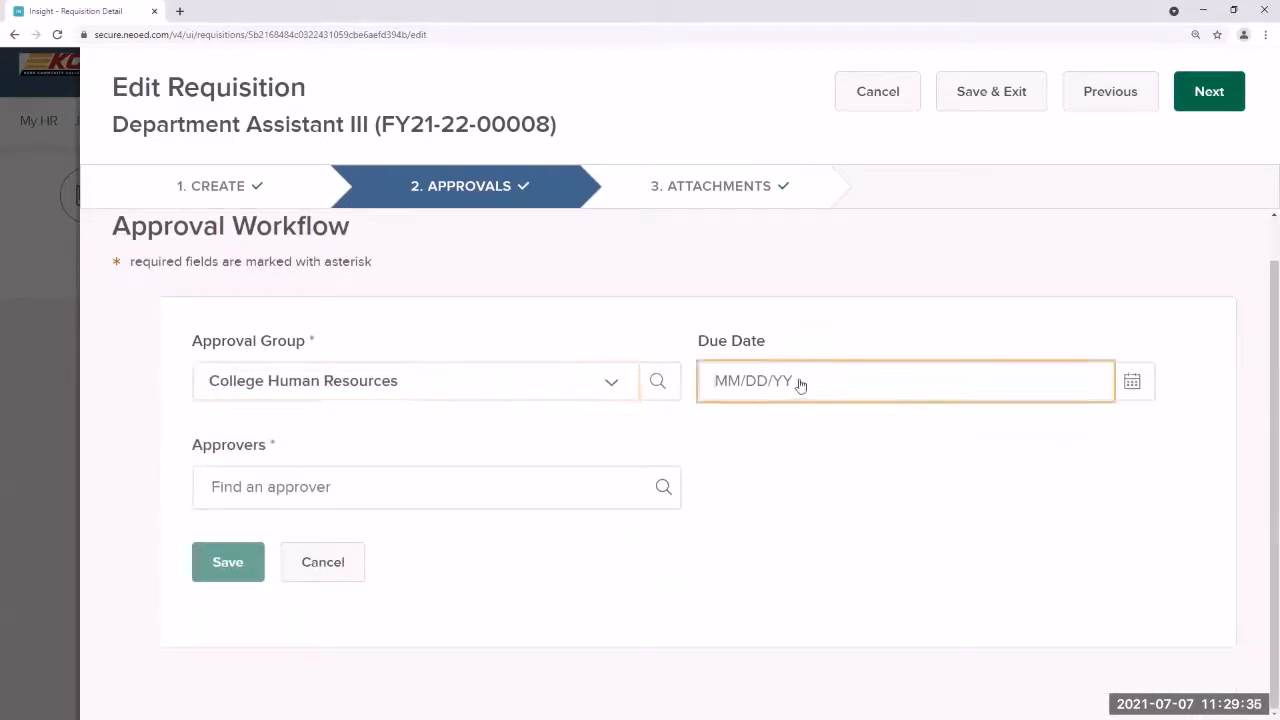
{"action": "left_click", "coordinate": [1128, 383]}
{"action": "left_click", "coordinate": [799, 529]}
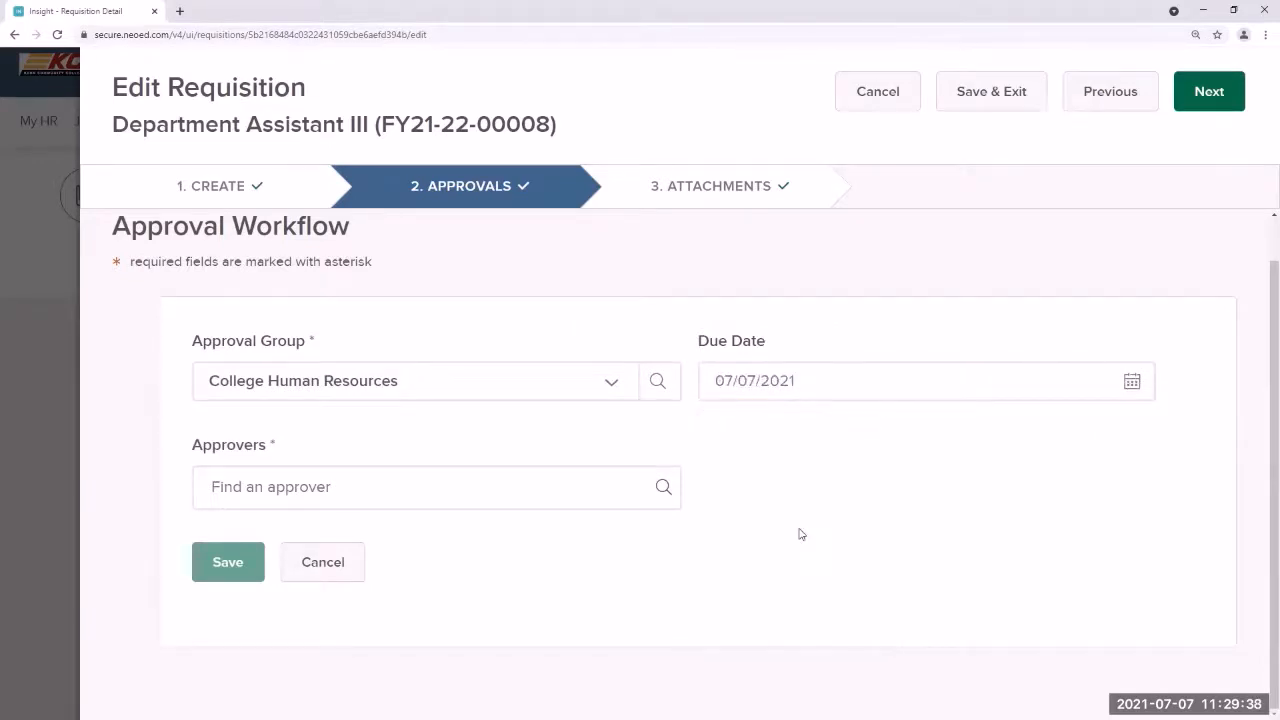
{"action": "left_click", "coordinate": [664, 489]}
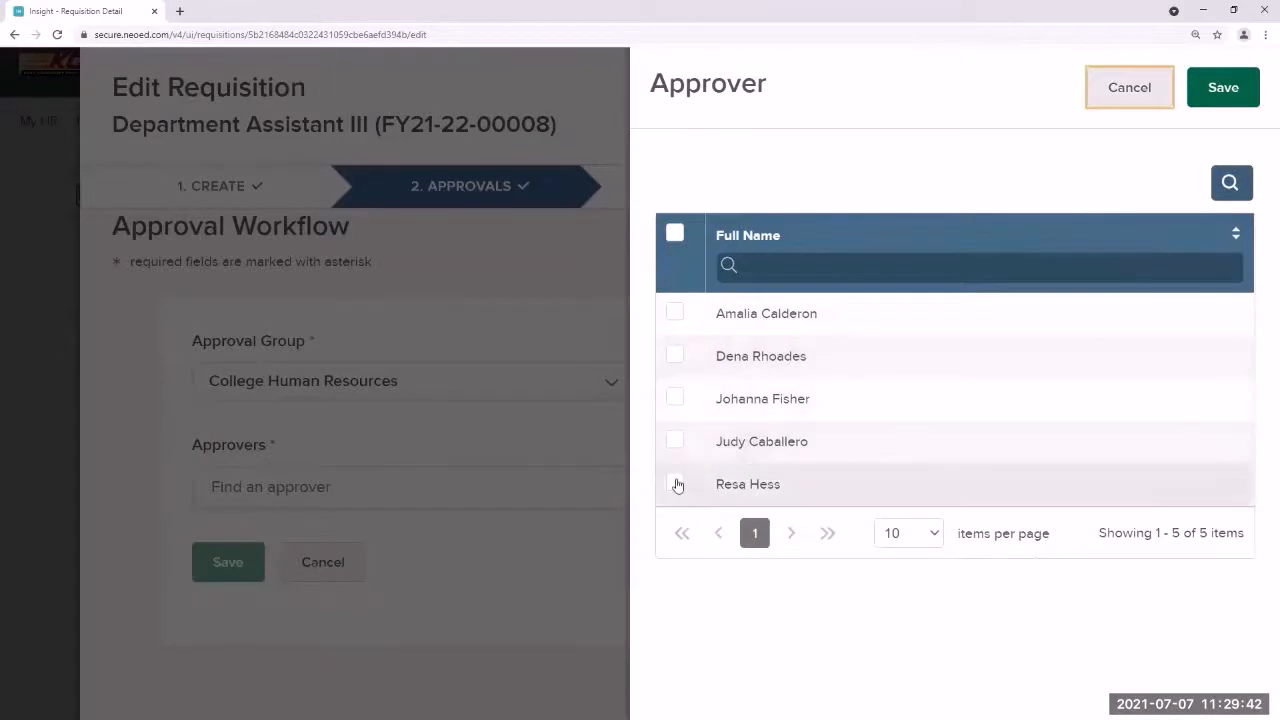
{"action": "left_click", "coordinate": [675, 484]}
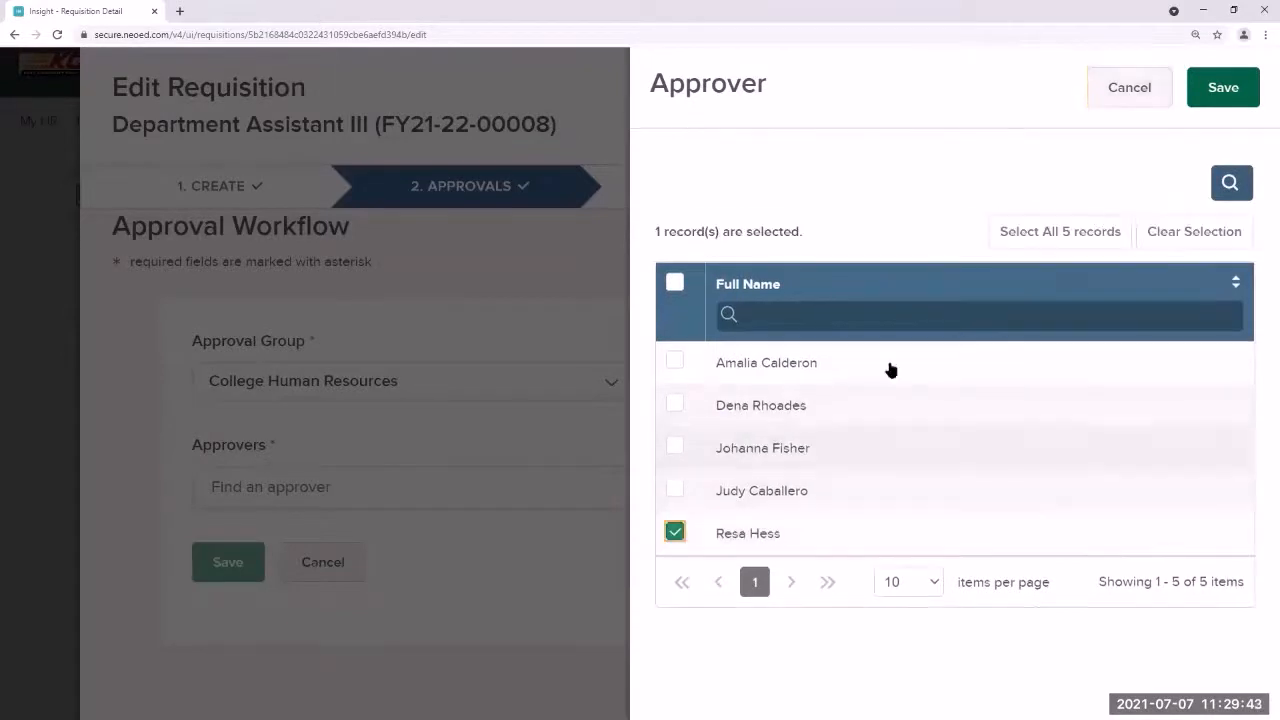
{"action": "left_click", "coordinate": [1220, 89]}
{"action": "left_click", "coordinate": [236, 578]}
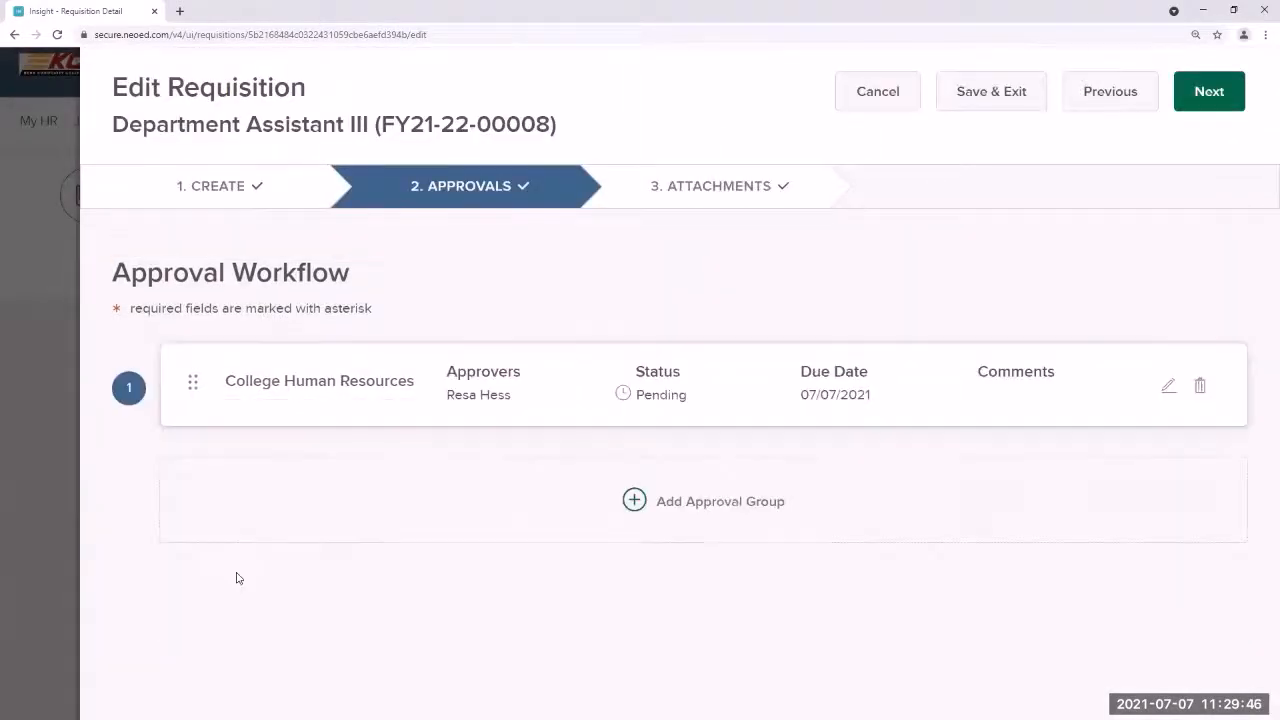
Step: Add an Administrative Supervisor/ Dean approval group with due date 07/07/2021
{"action": "left_click", "coordinate": [673, 505]}
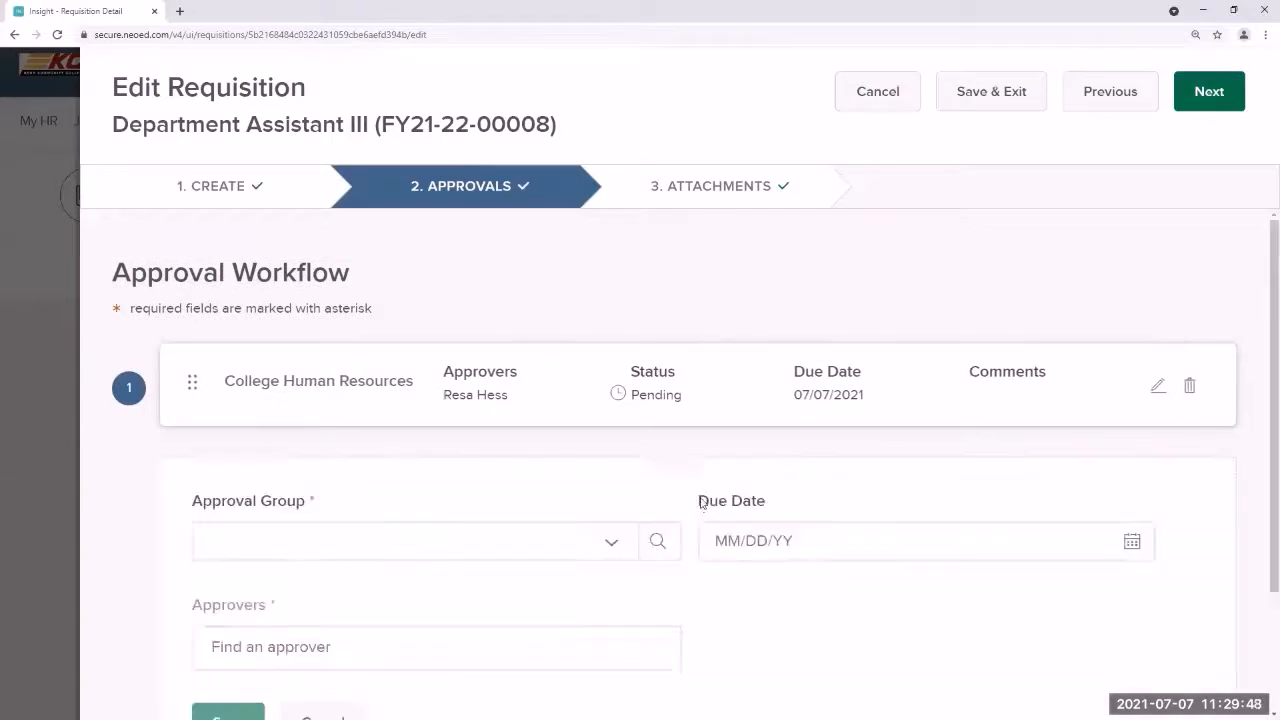
{"action": "left_click", "coordinate": [654, 541]}
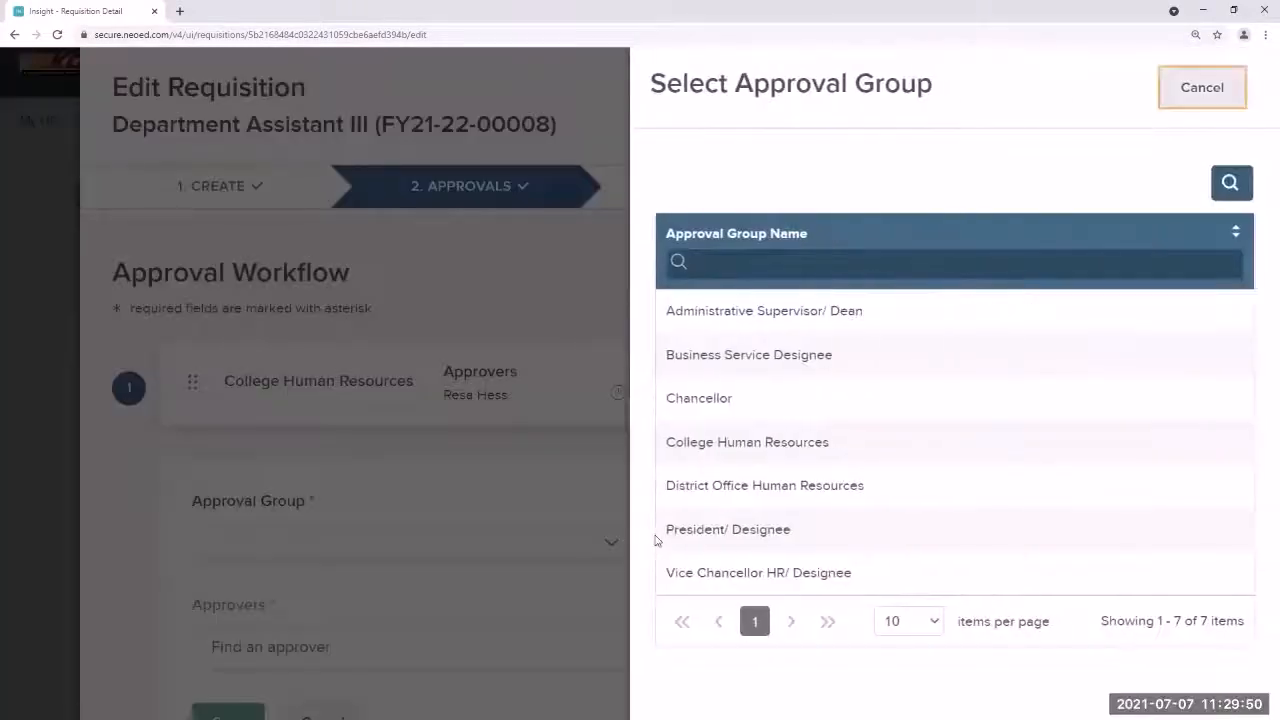
{"action": "left_click", "coordinate": [803, 325]}
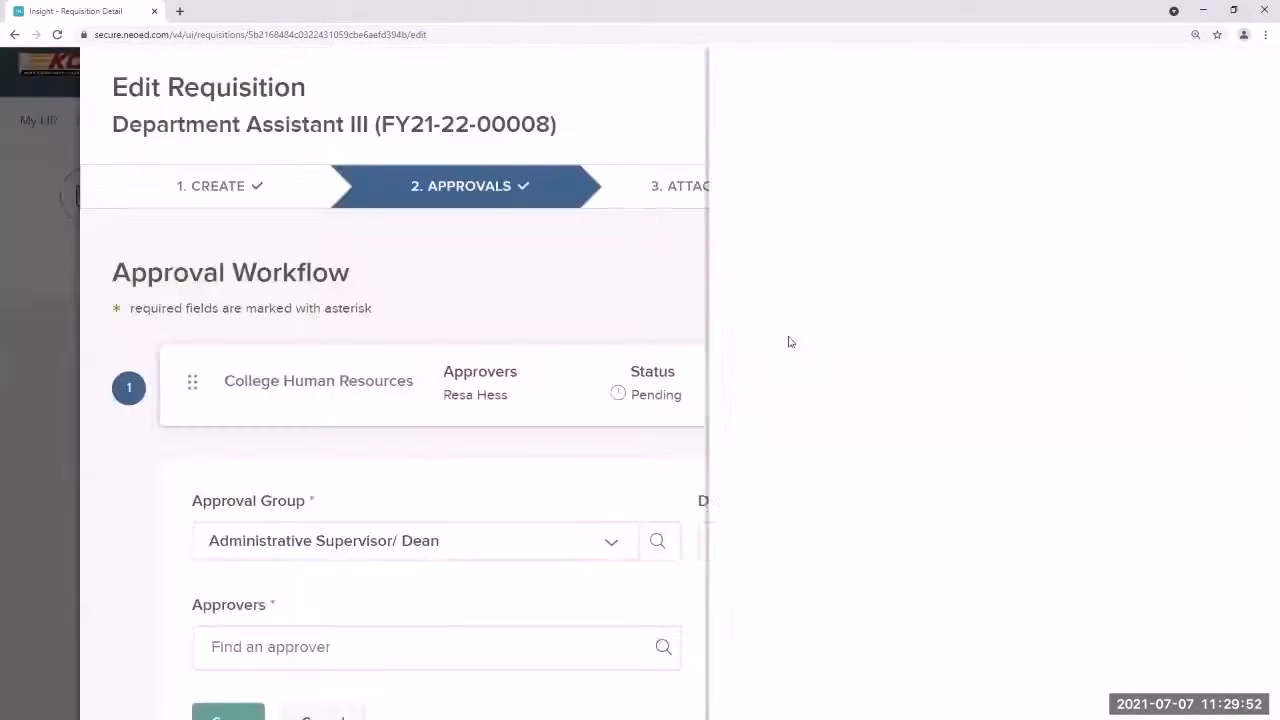
{"action": "left_click", "coordinate": [827, 538]}
{"action": "left_click", "coordinate": [1129, 552]}
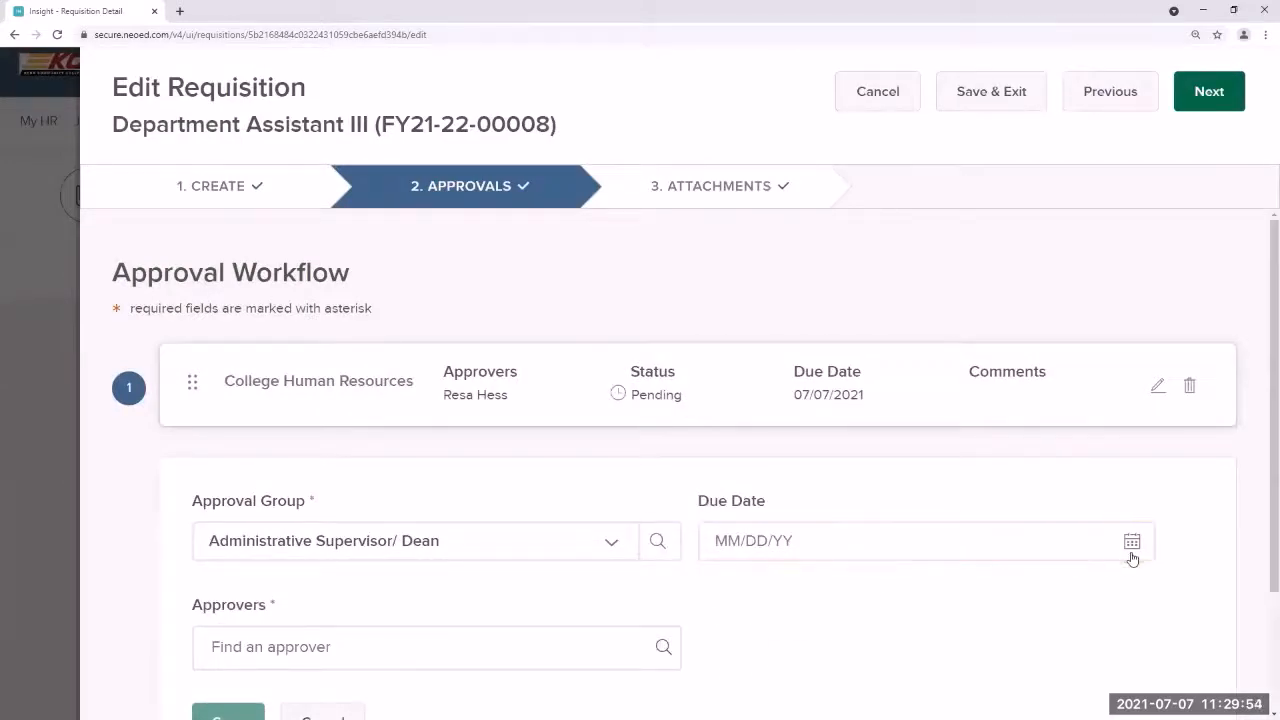
{"action": "left_click", "coordinate": [798, 547]}
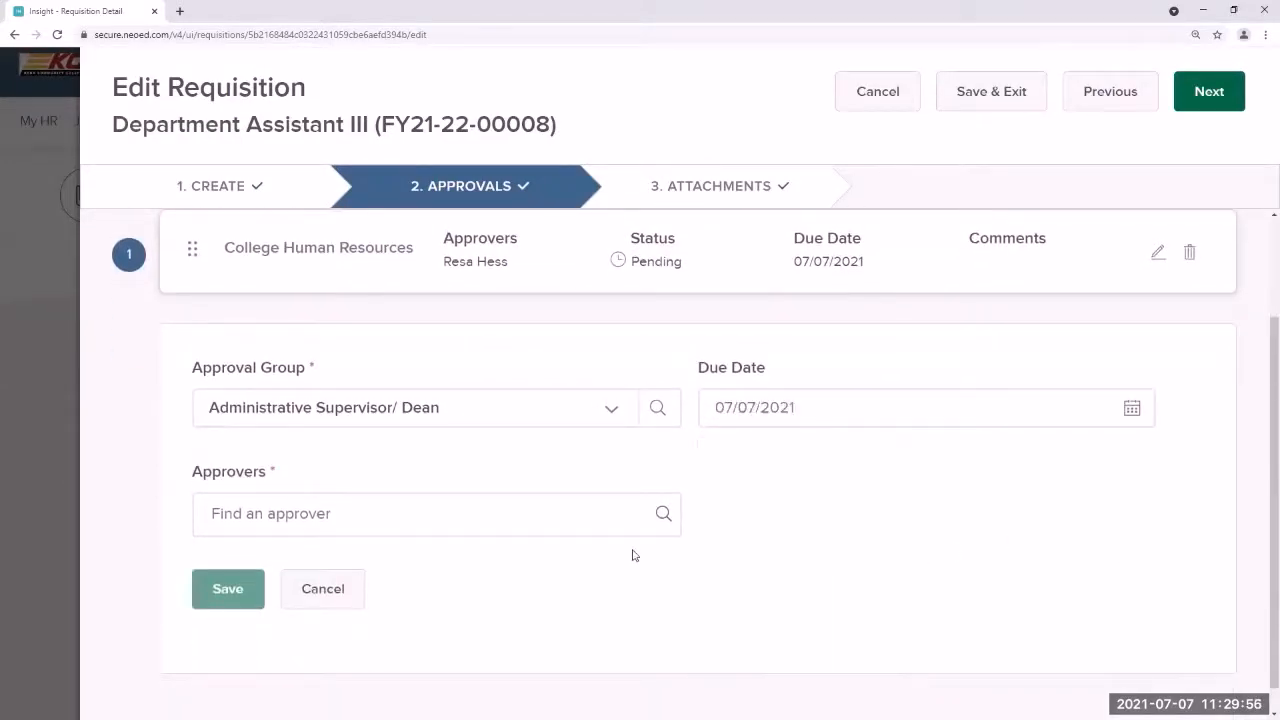
Step: Find one approver by filtering on name, assign them to the group, and save it
{"action": "left_click", "coordinate": [663, 513]}
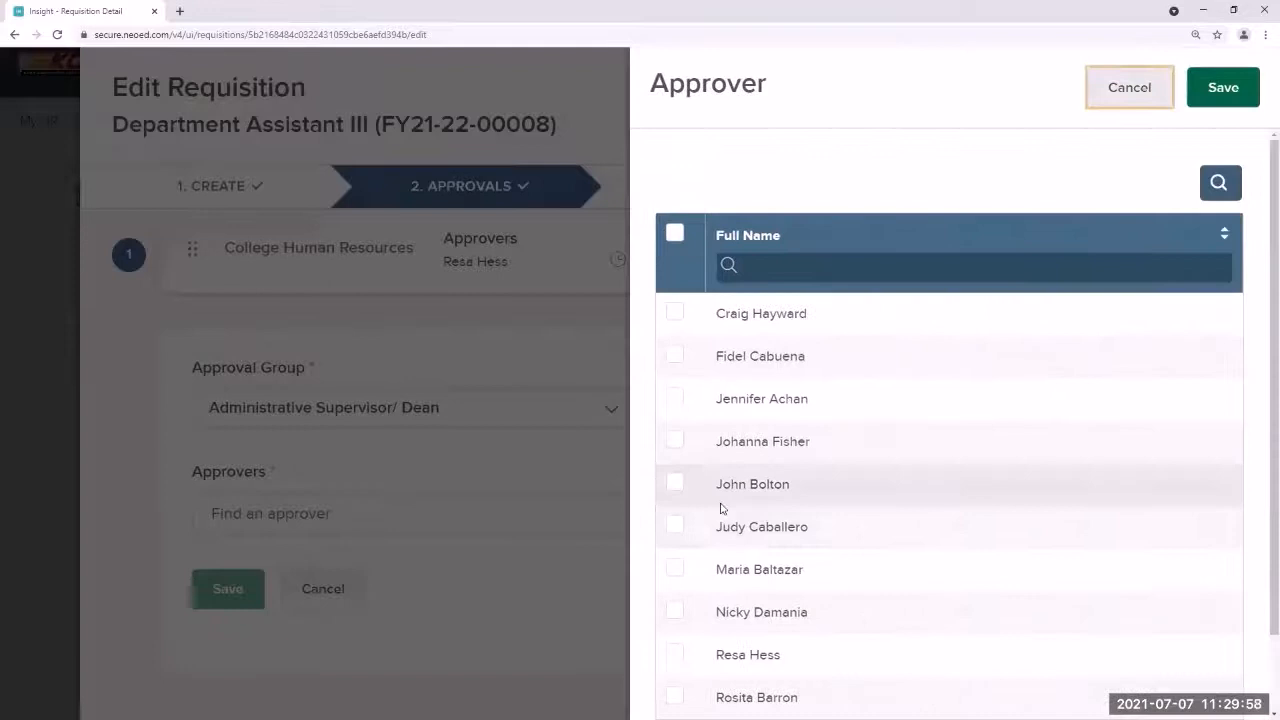
{"action": "left_click", "coordinate": [843, 267]}
{"action": "type", "text": "clari"}
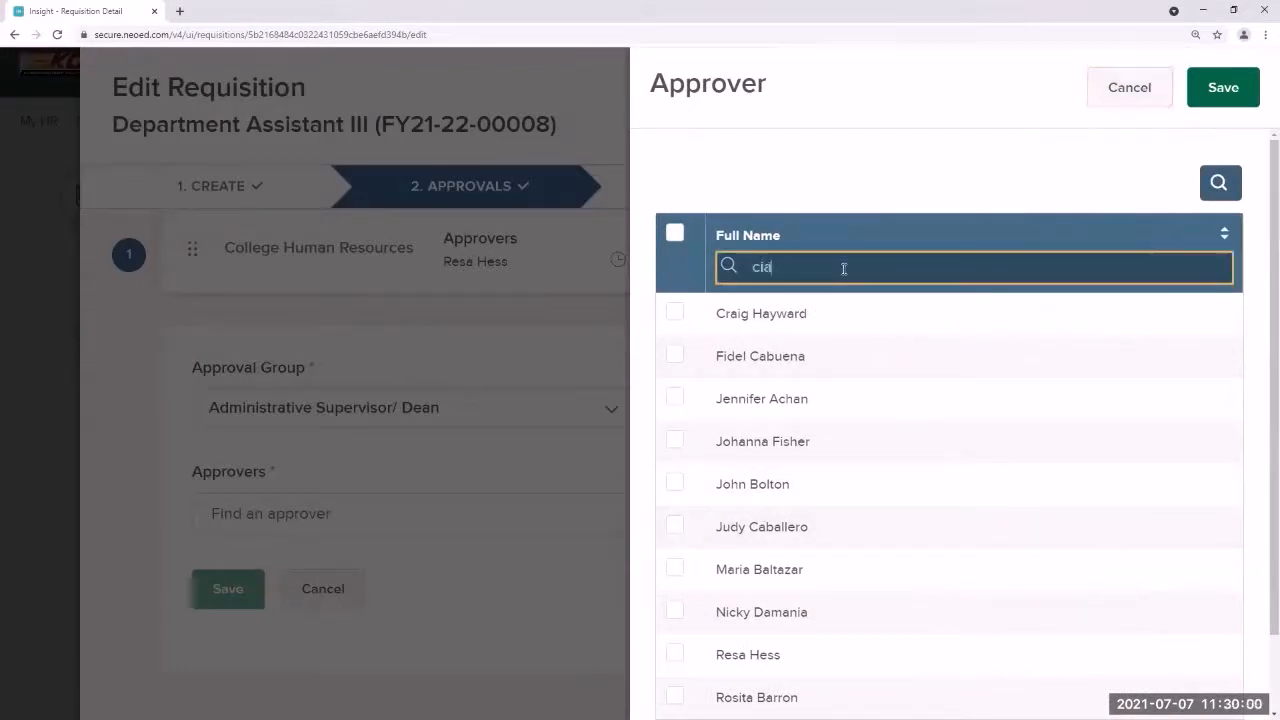
{"action": "key", "text": "BackSpace"}
{"action": "key", "text": "BackSpace"}
{"action": "key", "text": "BackSpace"}
{"action": "key", "text": "BackSpace"}
{"action": "key", "text": "BackSpace"}
{"action": "type", "text": "vianey"}
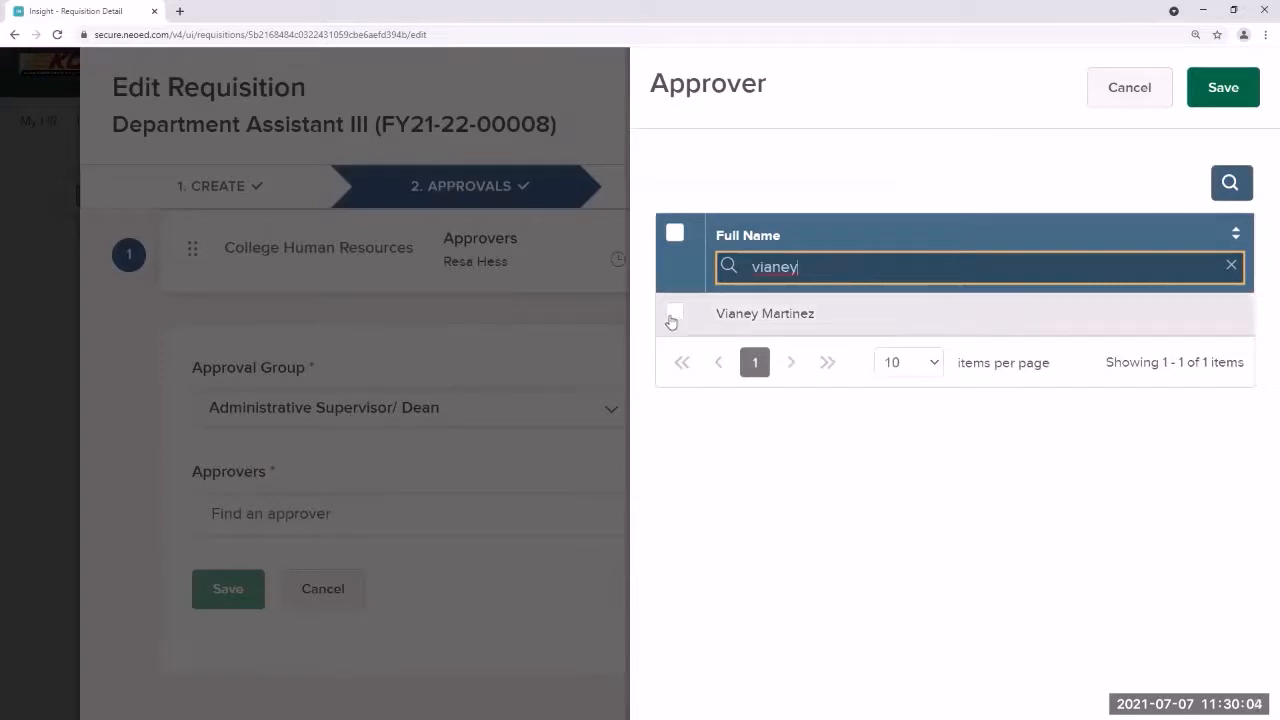
{"action": "left_click", "coordinate": [674, 316]}
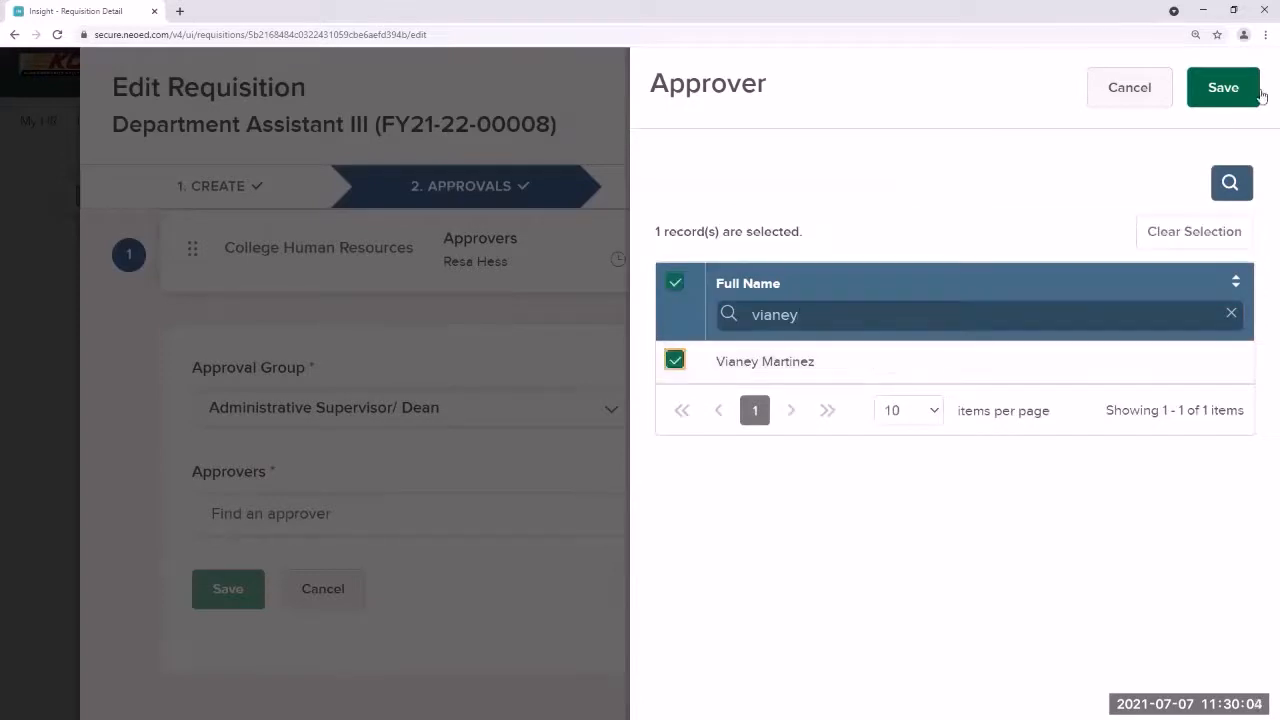
{"action": "left_click", "coordinate": [1224, 88]}
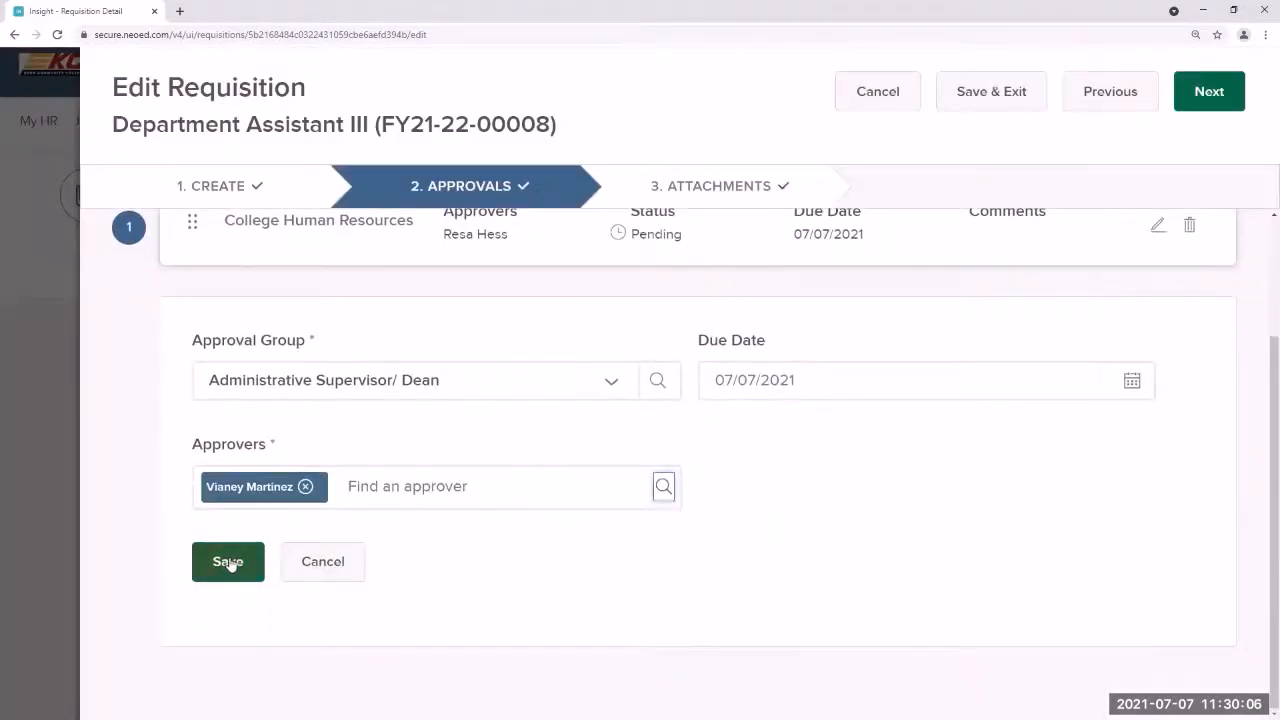
{"action": "left_click", "coordinate": [230, 561]}
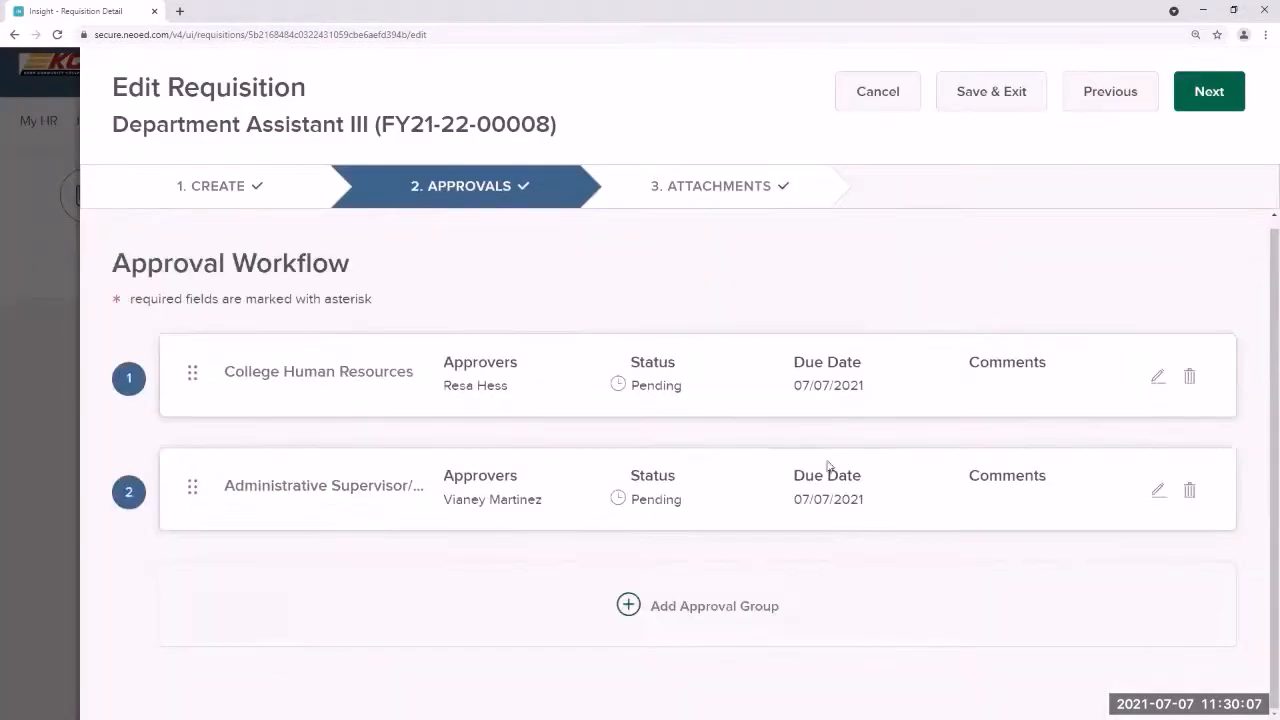
Step: Add a President/ Designee approval group due 07/07/2021 with one approver, and save it
{"action": "left_click", "coordinate": [658, 606]}
{"action": "scroll", "coordinate": [631, 598], "scroll_direction": "down", "scroll_amount": 3}
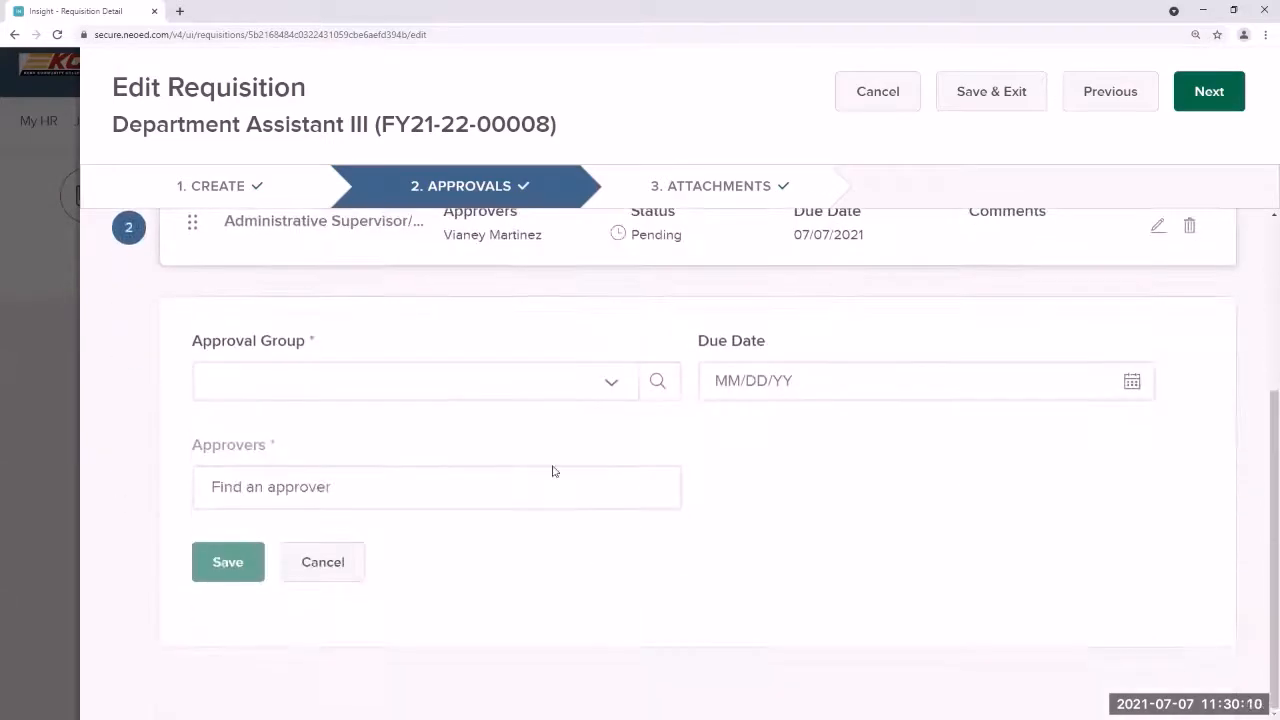
{"action": "left_click", "coordinate": [608, 392]}
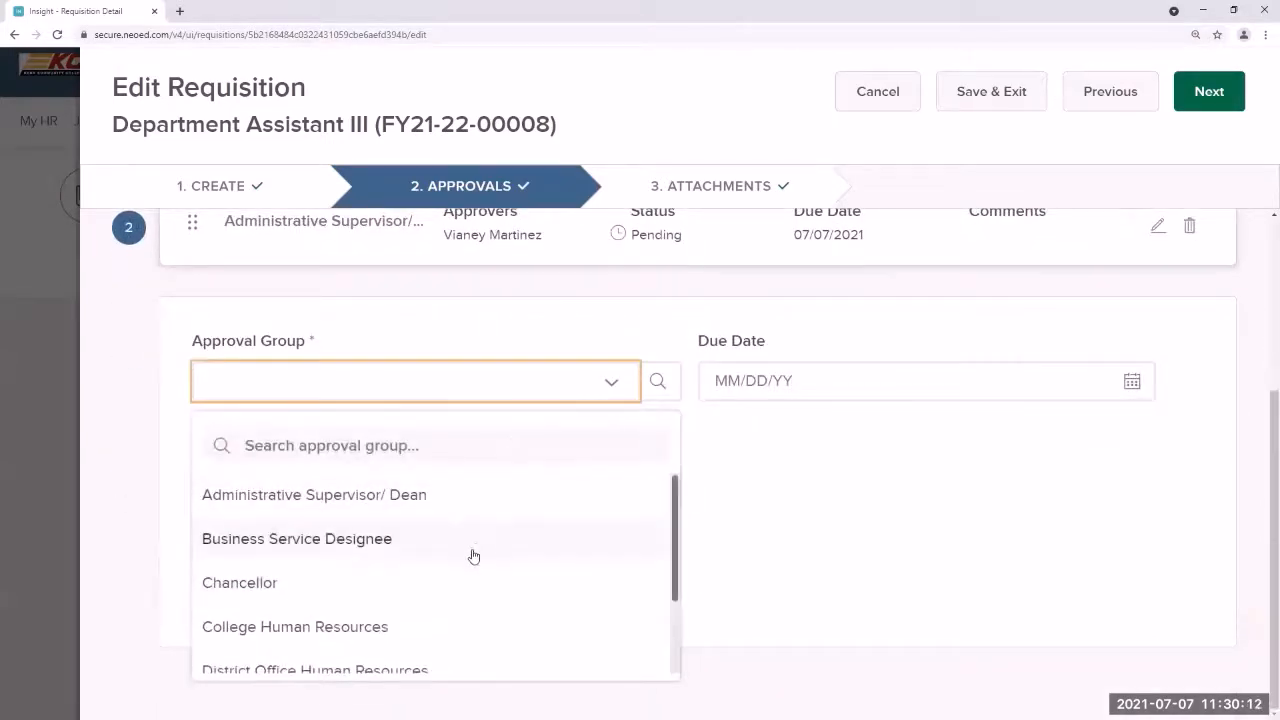
{"action": "scroll", "coordinate": [440, 610], "scroll_direction": "down", "scroll_amount": 2}
{"action": "left_click", "coordinate": [436, 609]}
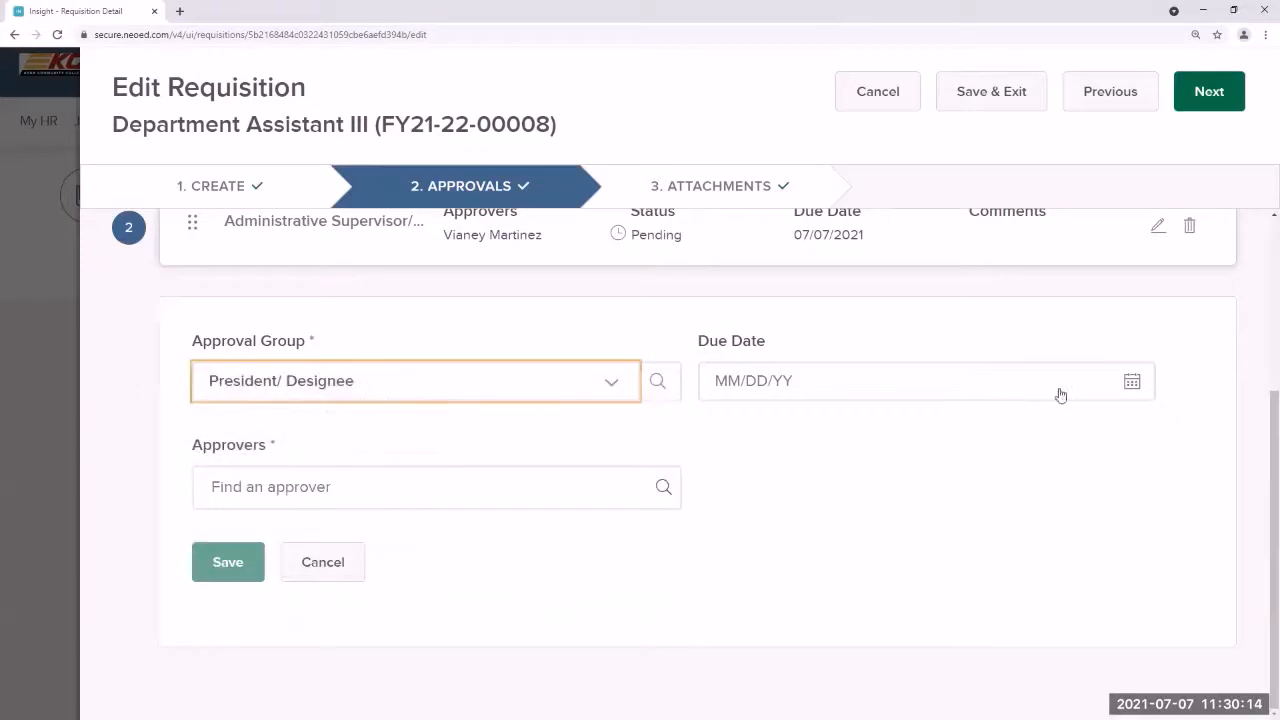
{"action": "left_click", "coordinate": [1134, 383]}
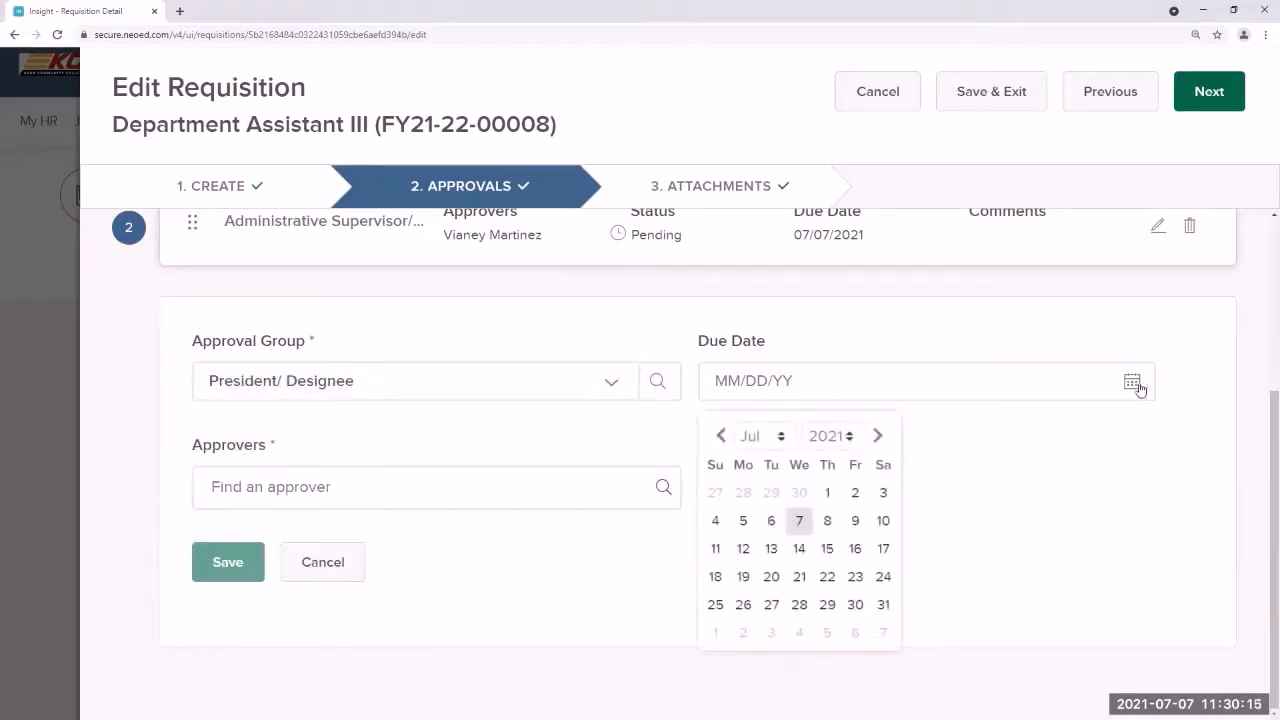
{"action": "left_click", "coordinate": [799, 520]}
{"action": "left_click", "coordinate": [661, 491]}
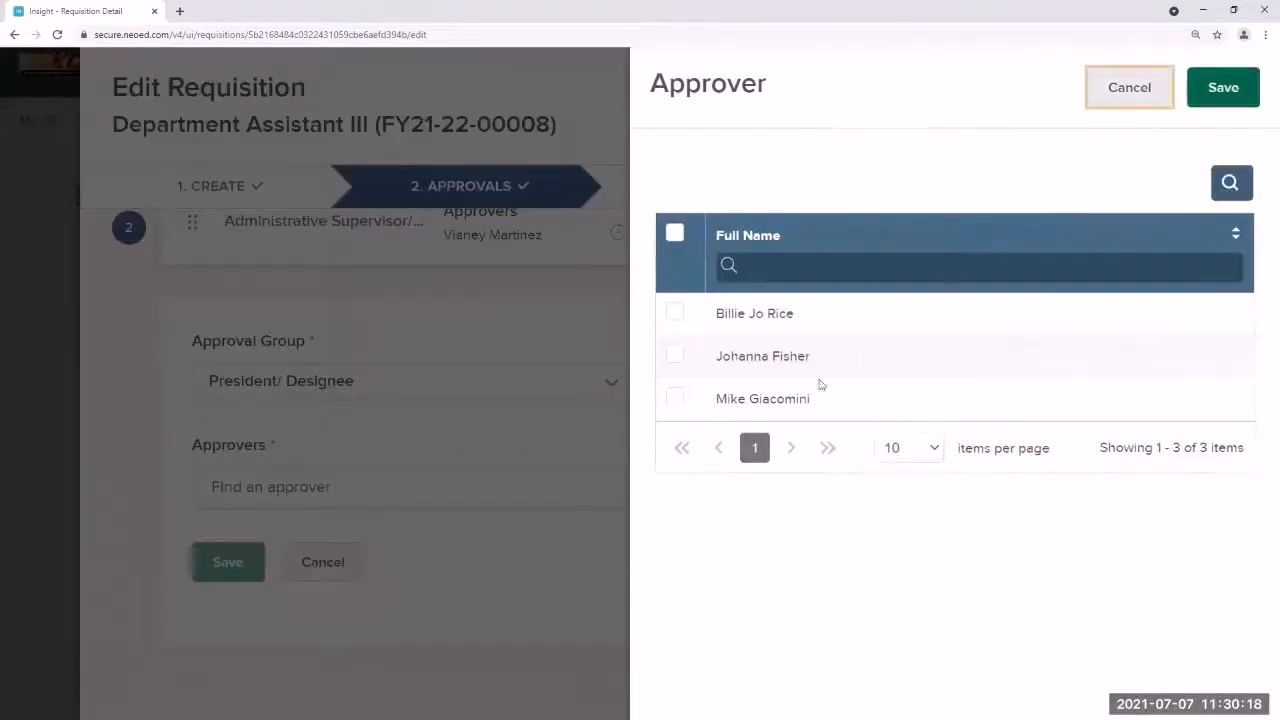
{"action": "left_click", "coordinate": [673, 357]}
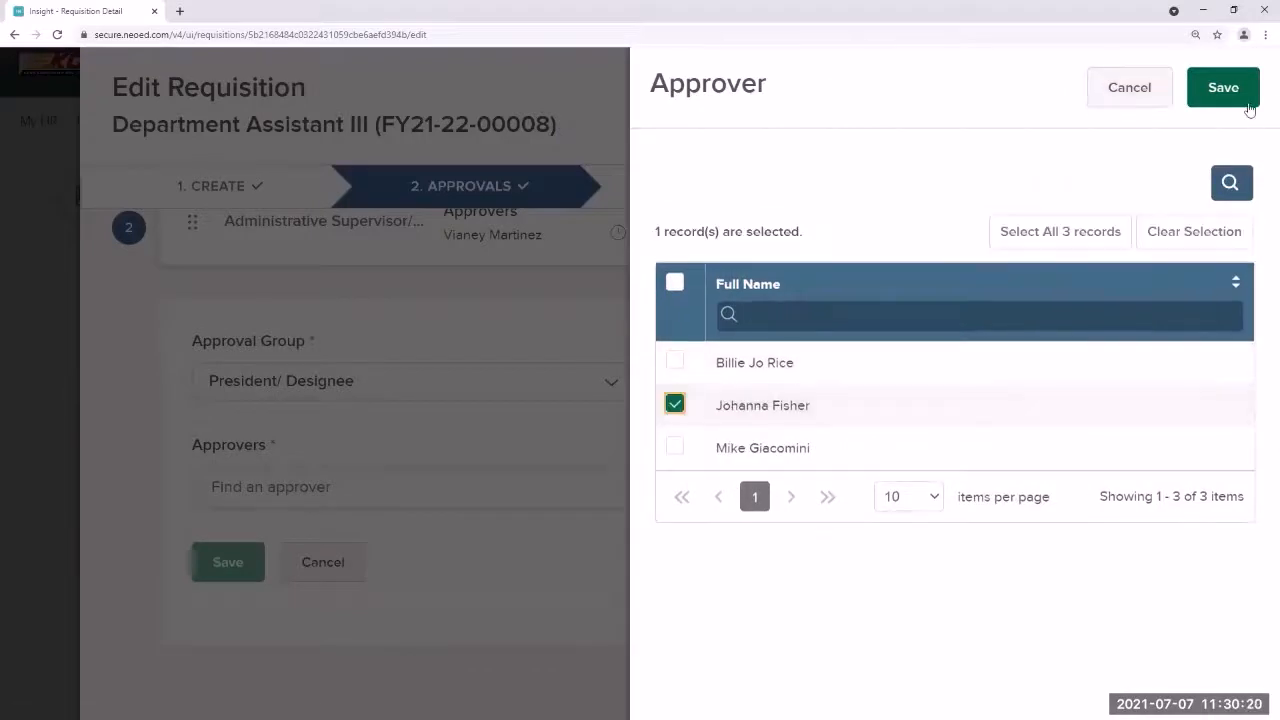
{"action": "left_click", "coordinate": [1222, 88]}
{"action": "left_click", "coordinate": [250, 568]}
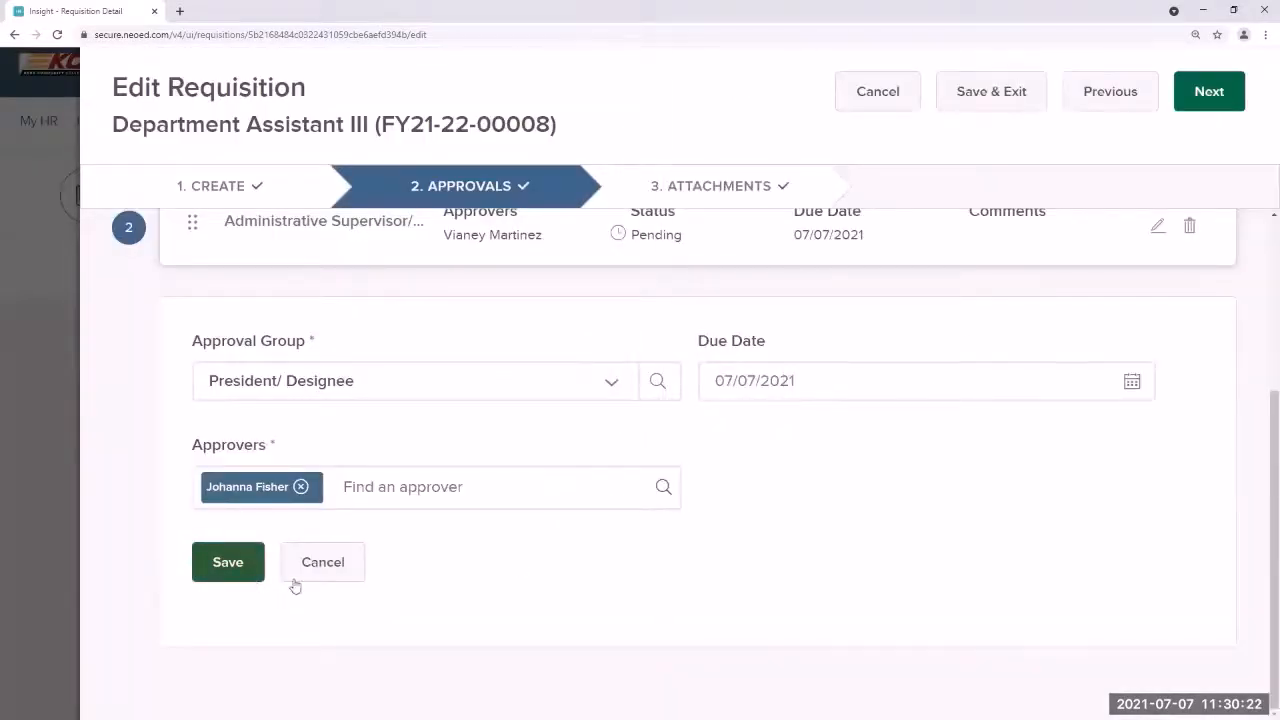
Step: Add a fourth approval group, District Office Human Resources, due July 7, 2021
{"action": "left_click", "coordinate": [669, 612]}
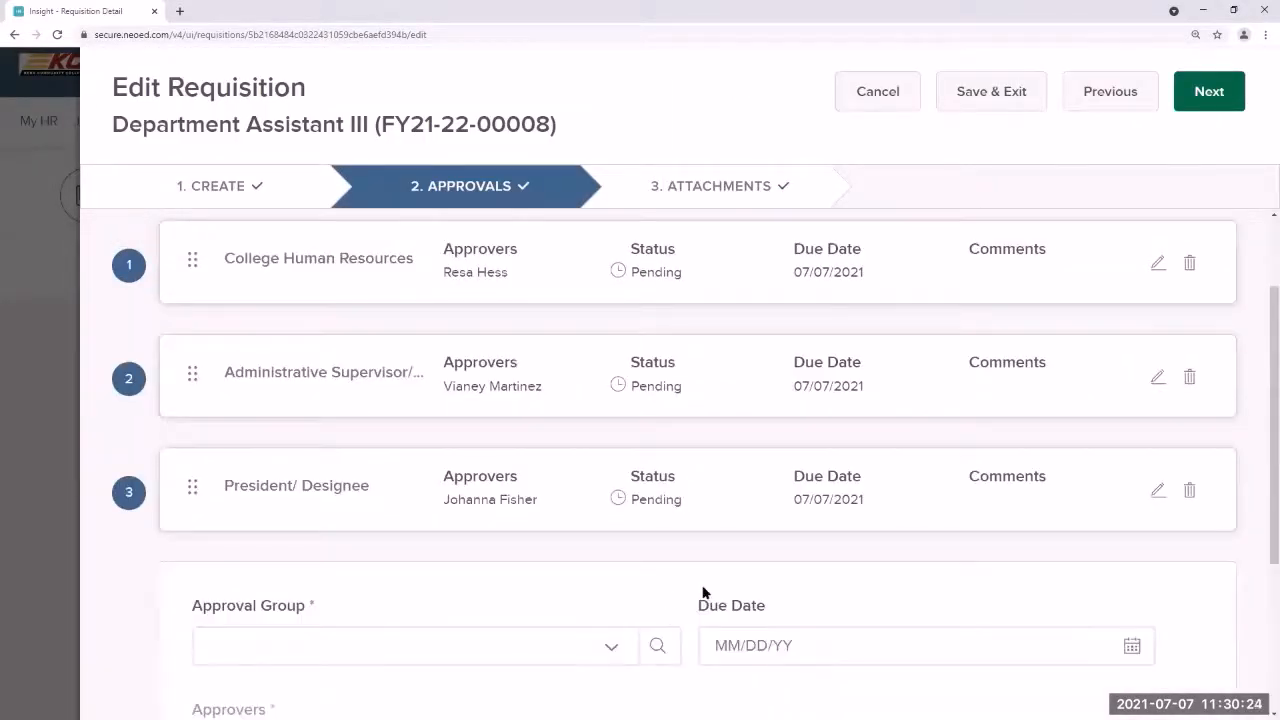
{"action": "scroll", "coordinate": [703, 593], "scroll_direction": "down", "scroll_amount": 2}
{"action": "left_click", "coordinate": [617, 457]}
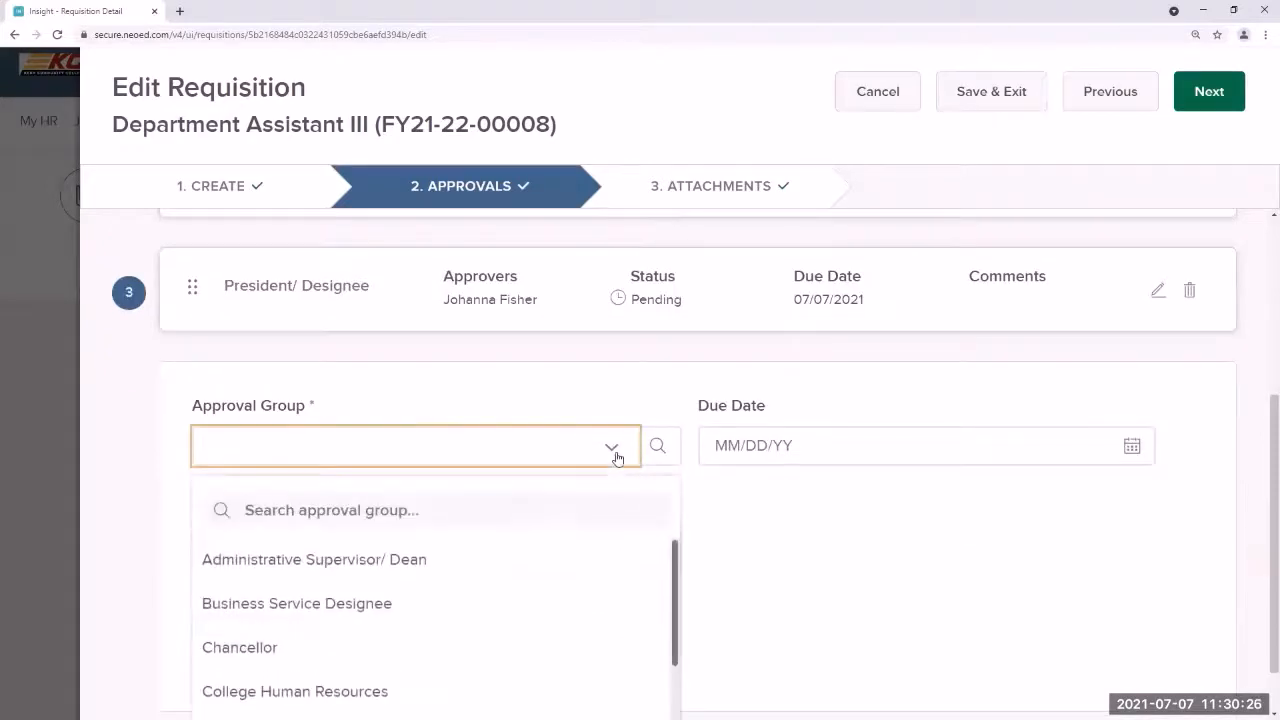
{"action": "scroll", "coordinate": [414, 611], "scroll_direction": "down", "scroll_amount": 3}
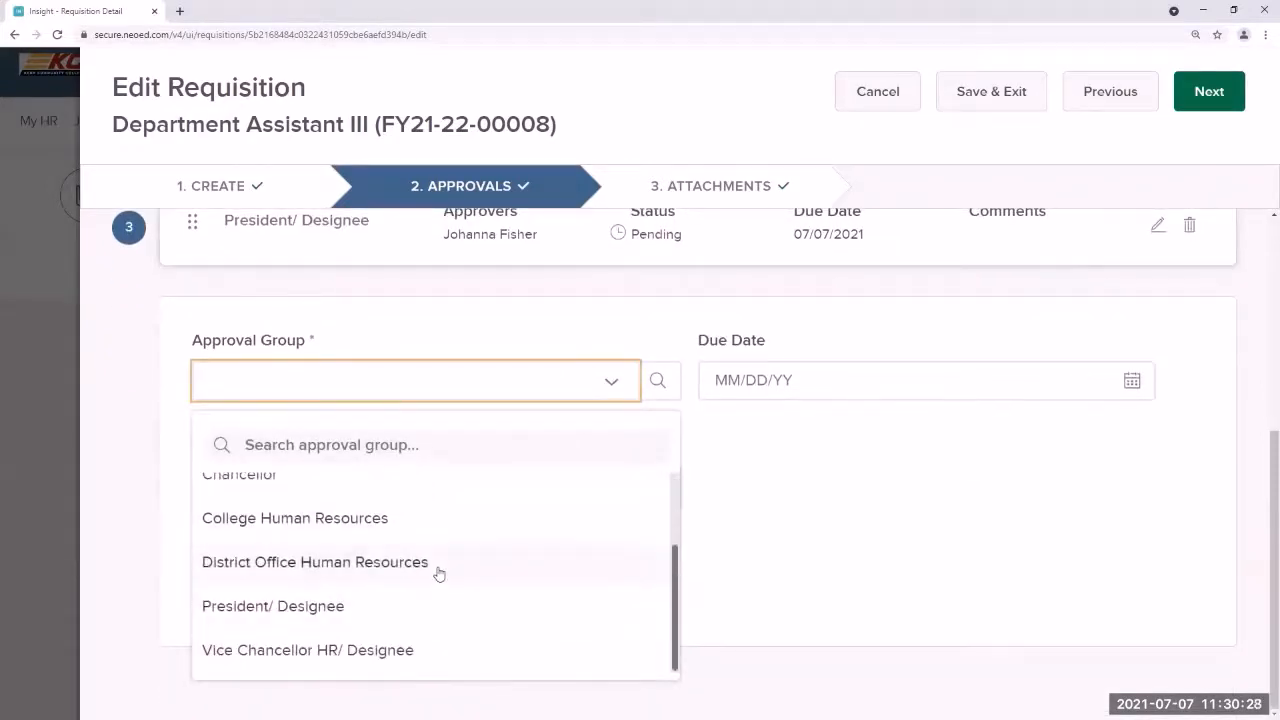
{"action": "left_click", "coordinate": [438, 562]}
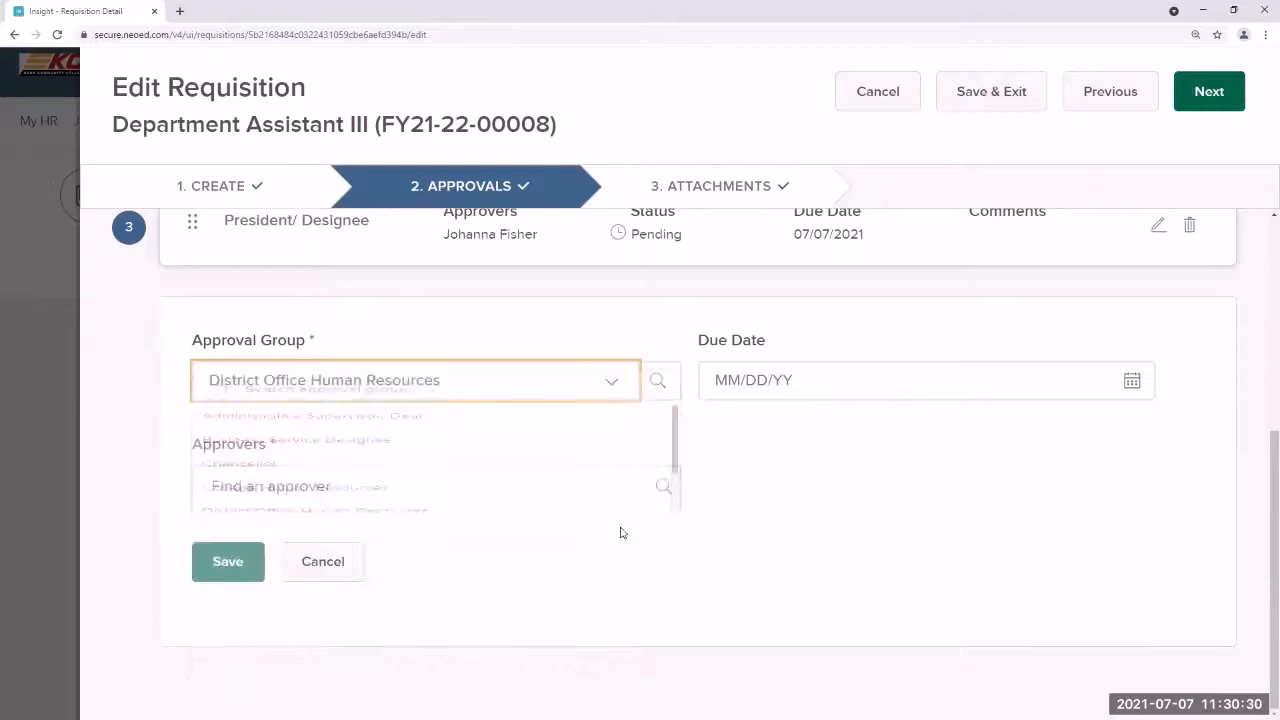
{"action": "left_click", "coordinate": [849, 382]}
{"action": "left_click", "coordinate": [1130, 381]}
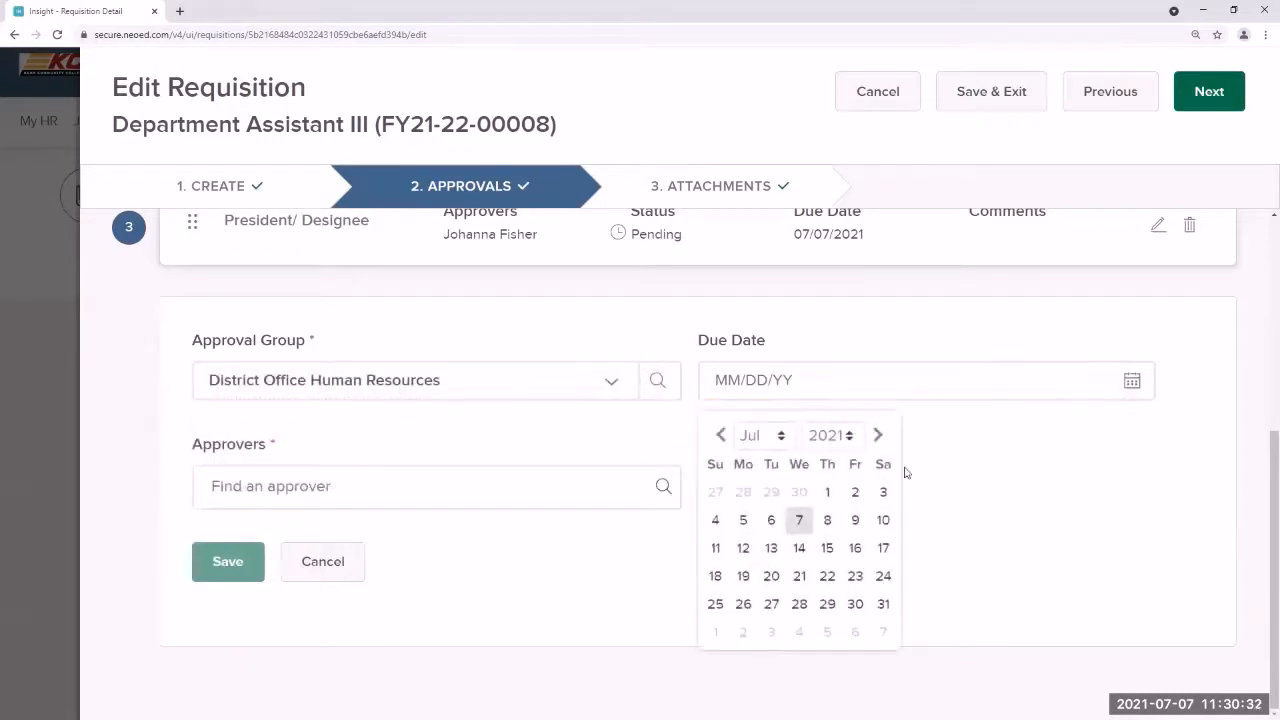
{"action": "left_click", "coordinate": [799, 520]}
Step: Assign the only listed approver to the District Office Human Resources step
{"action": "left_click", "coordinate": [664, 488]}
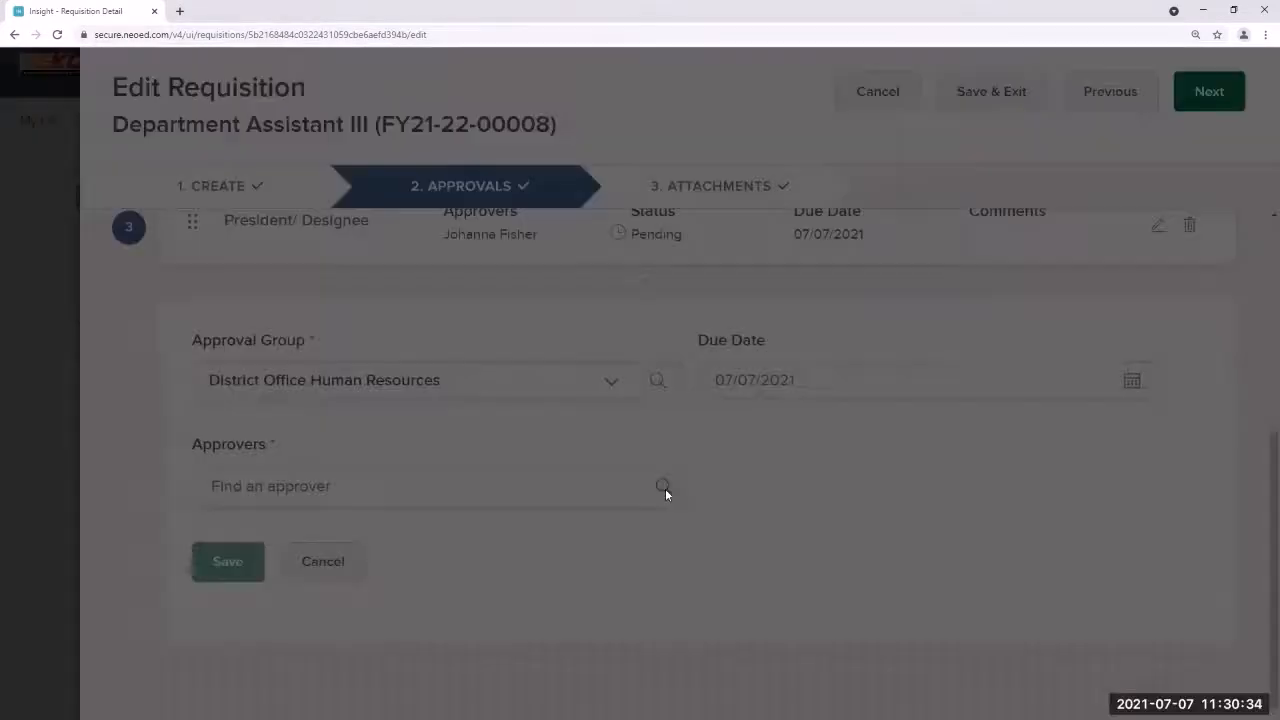
{"action": "left_click", "coordinate": [689, 311]}
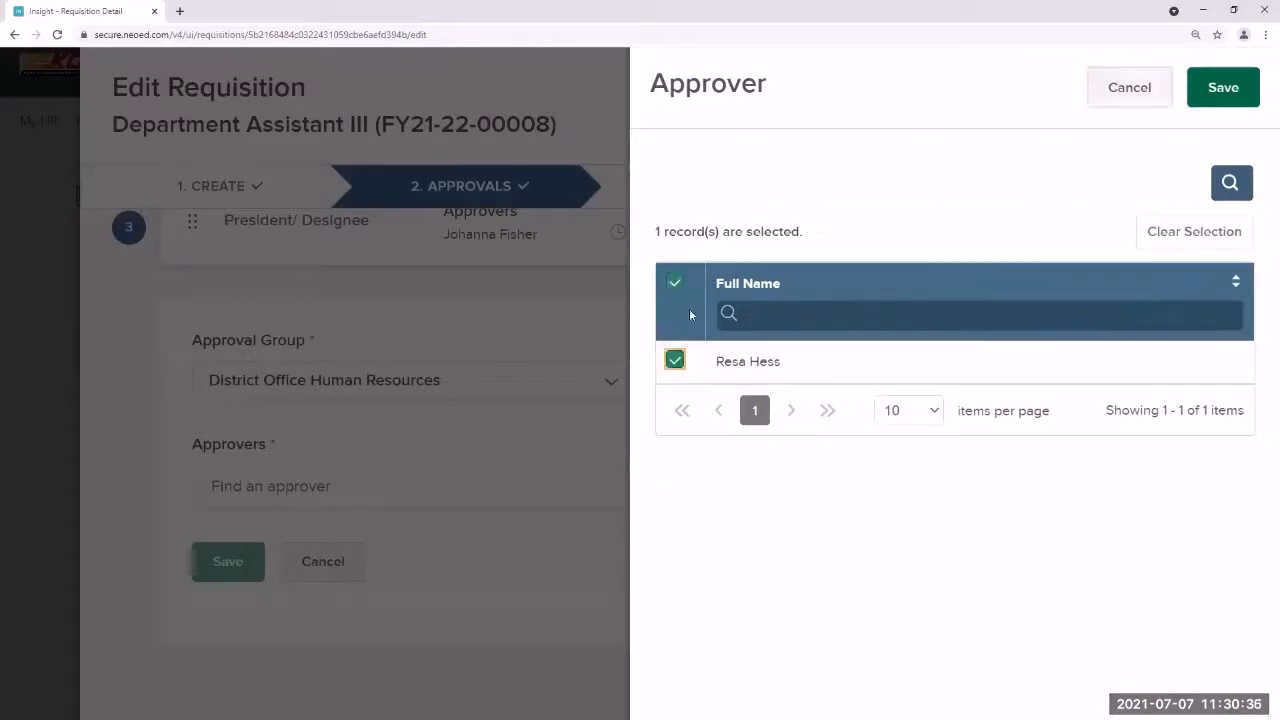
{"action": "left_click", "coordinate": [1222, 90]}
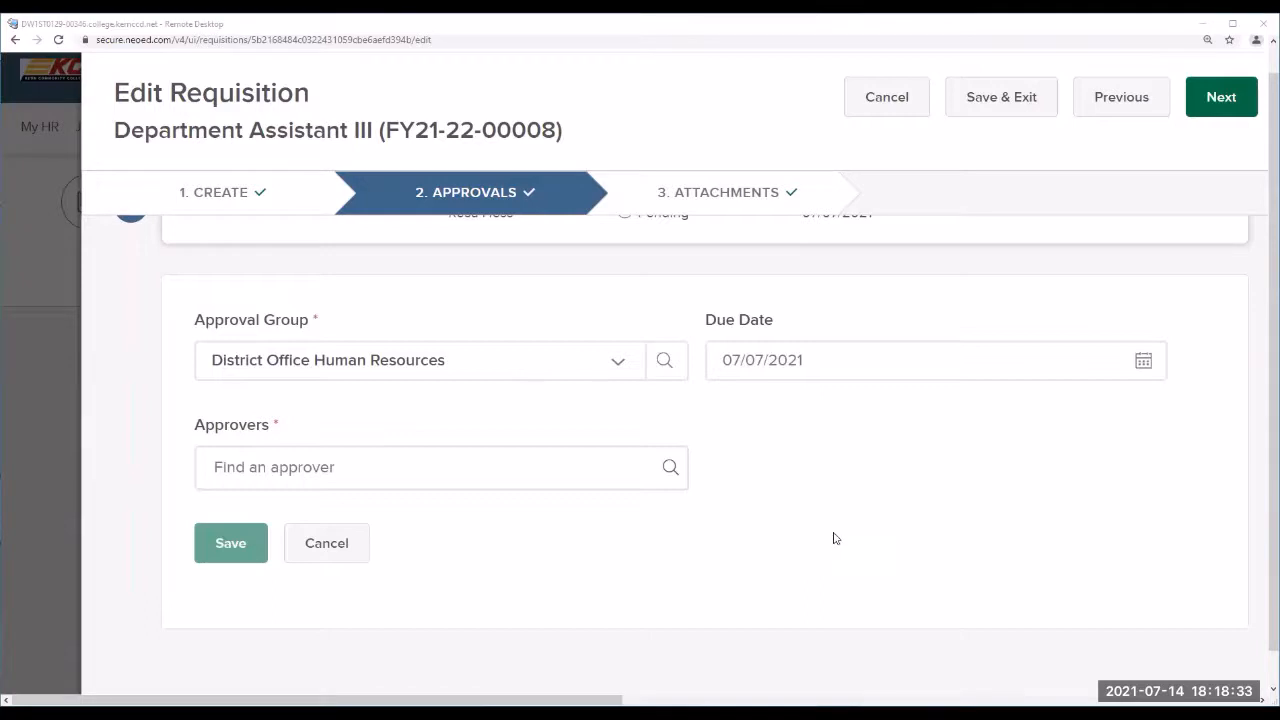
Step: Select both available approvers and save the District Office Human Resources step
{"action": "left_click", "coordinate": [669, 467]}
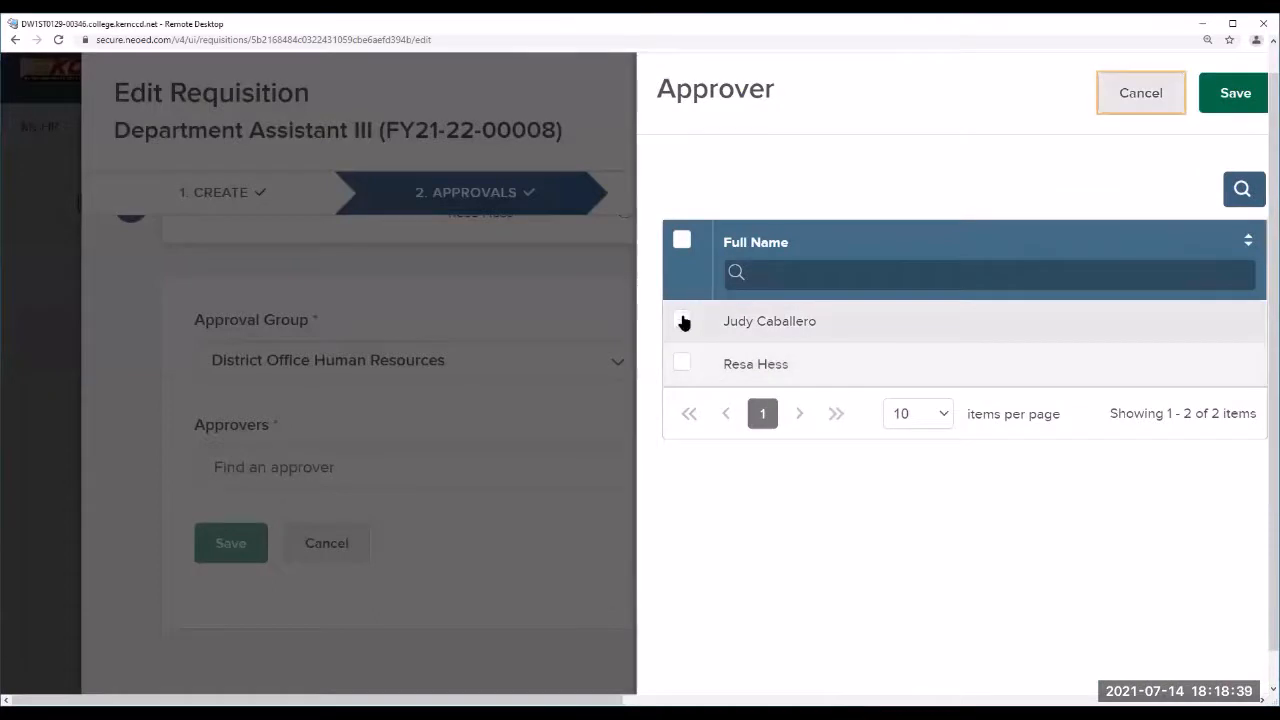
{"action": "left_click", "coordinate": [682, 320]}
{"action": "left_click", "coordinate": [682, 414]}
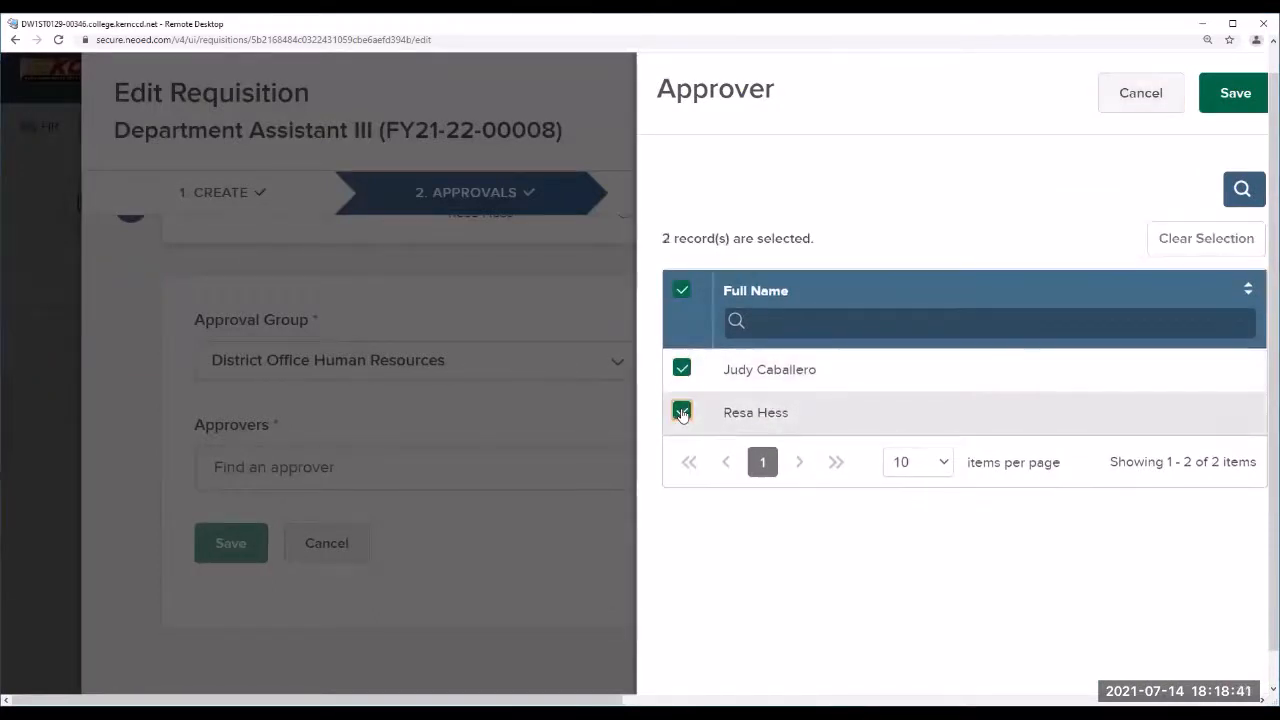
{"action": "left_click", "coordinate": [1234, 95]}
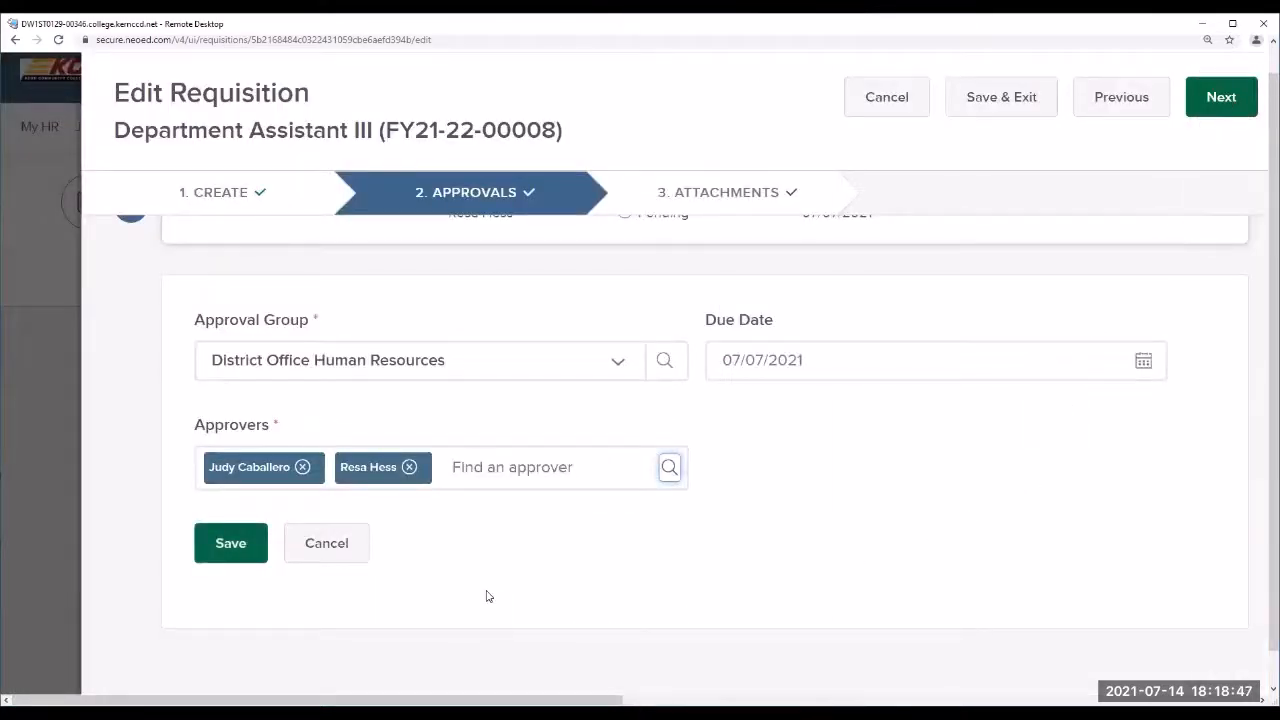
{"action": "left_click", "coordinate": [238, 556]}
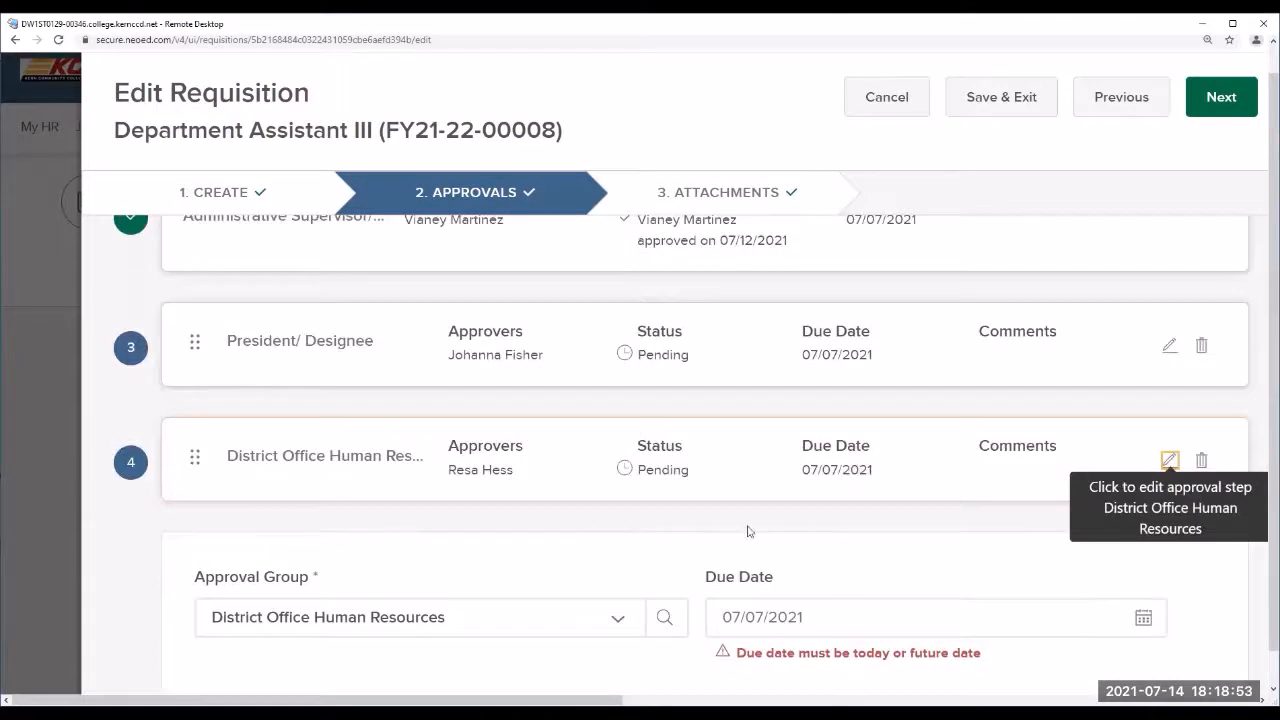
Step: Change the step's due date to 07/14/2021 and save it again
{"action": "scroll", "coordinate": [1200, 575], "scroll_direction": "down", "scroll_amount": 2}
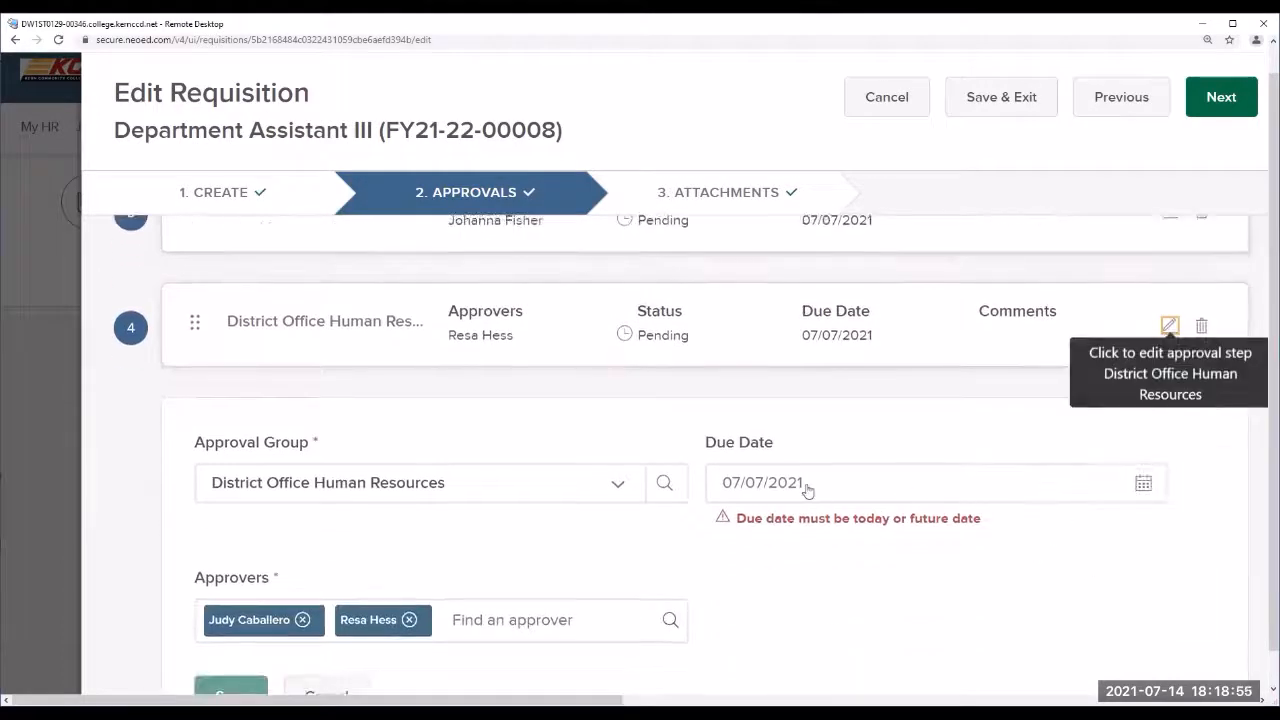
{"action": "left_click", "coordinate": [762, 487]}
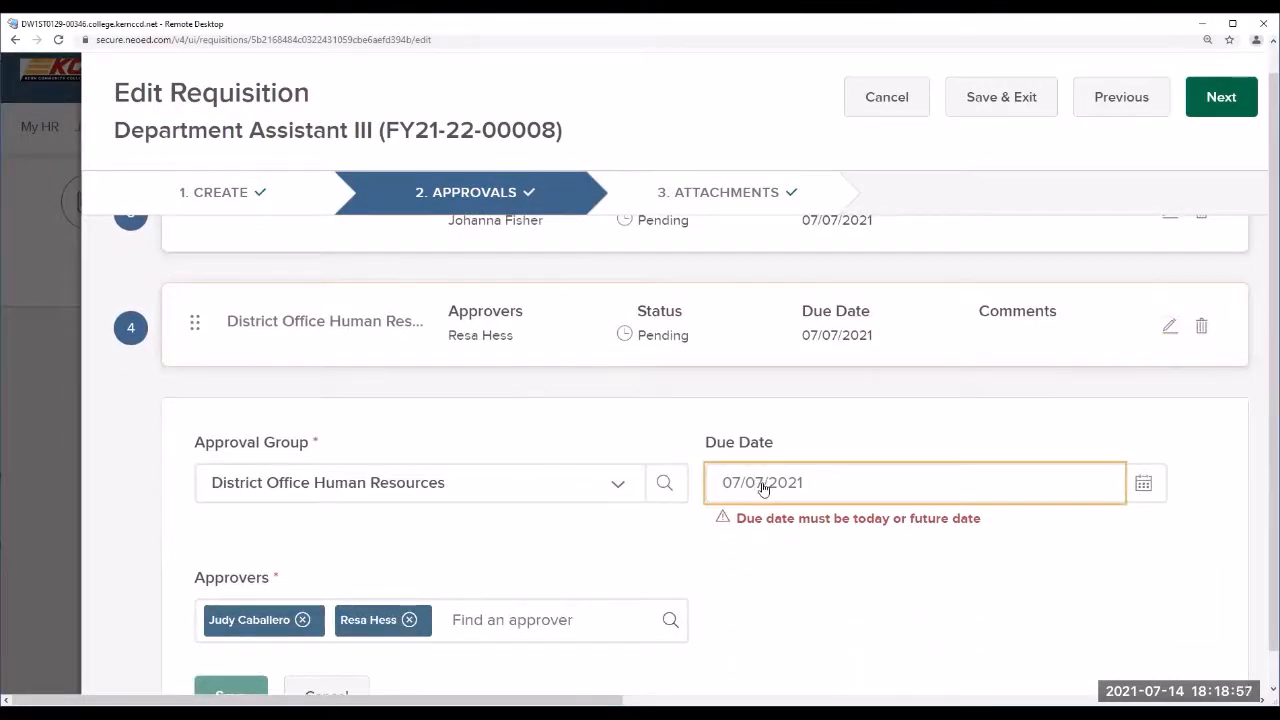
{"action": "key", "text": "BackSpace"}
{"action": "key", "text": "BackSpace"}
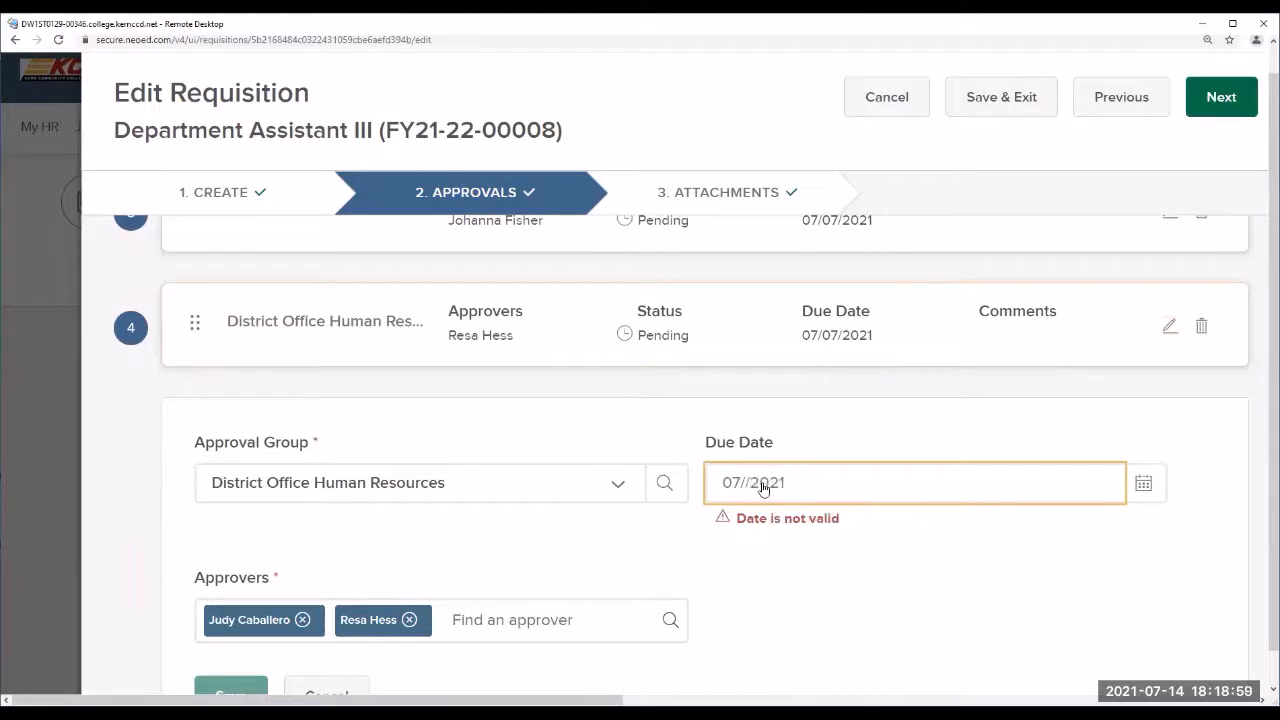
{"action": "type", "text": "14"}
{"action": "scroll", "coordinate": [763, 487], "scroll_direction": "down", "scroll_amount": 2}
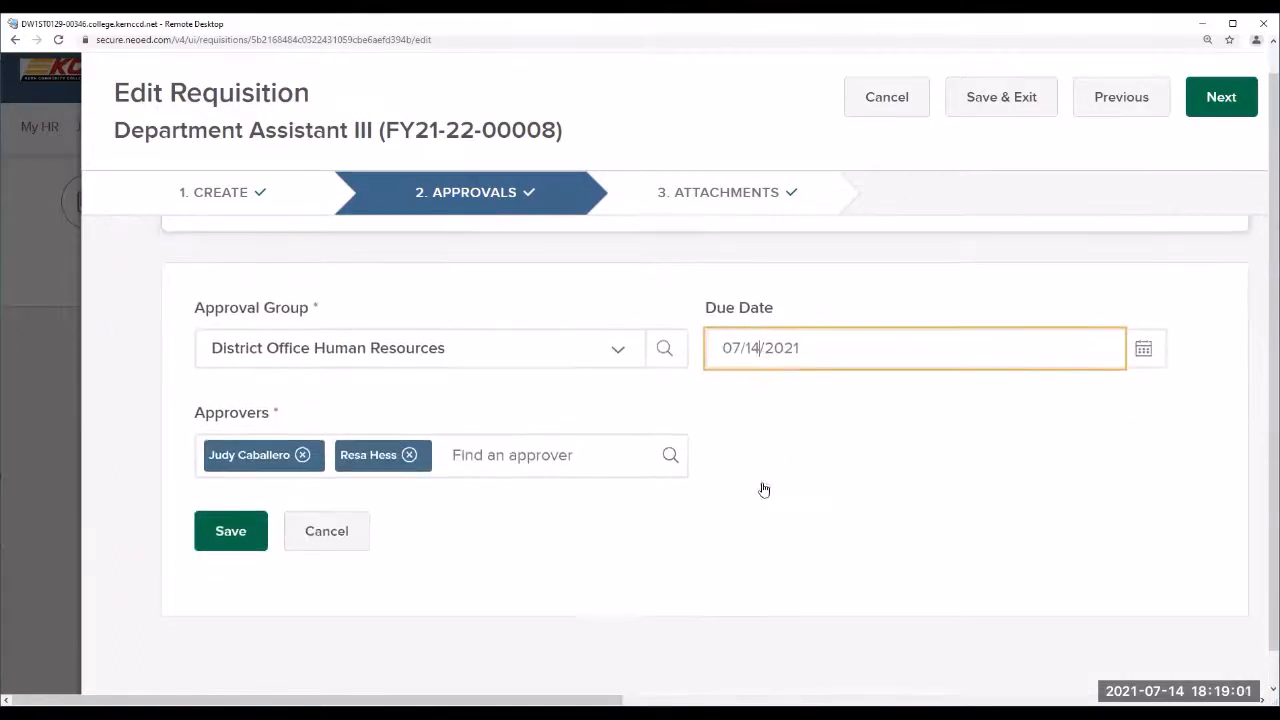
{"action": "left_click", "coordinate": [251, 537]}
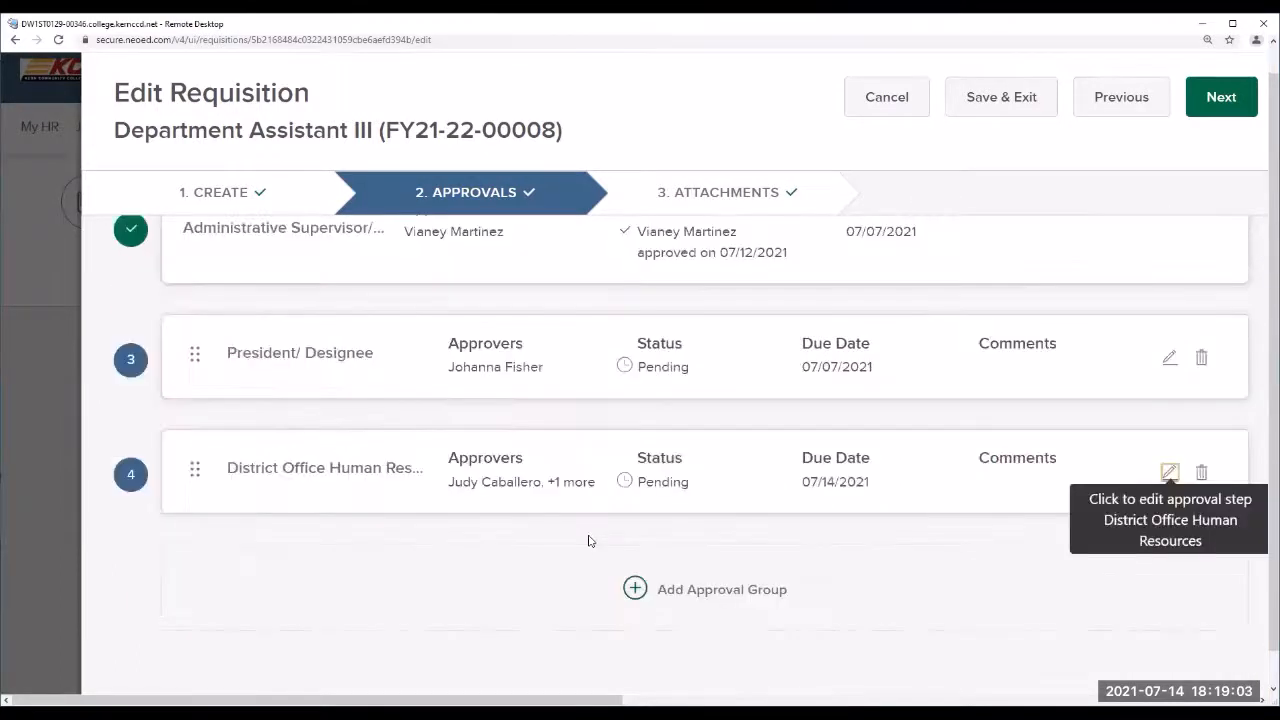
Step: Add another District Office Human Resources approval group due 07/15/2021
{"action": "left_click", "coordinate": [633, 596]}
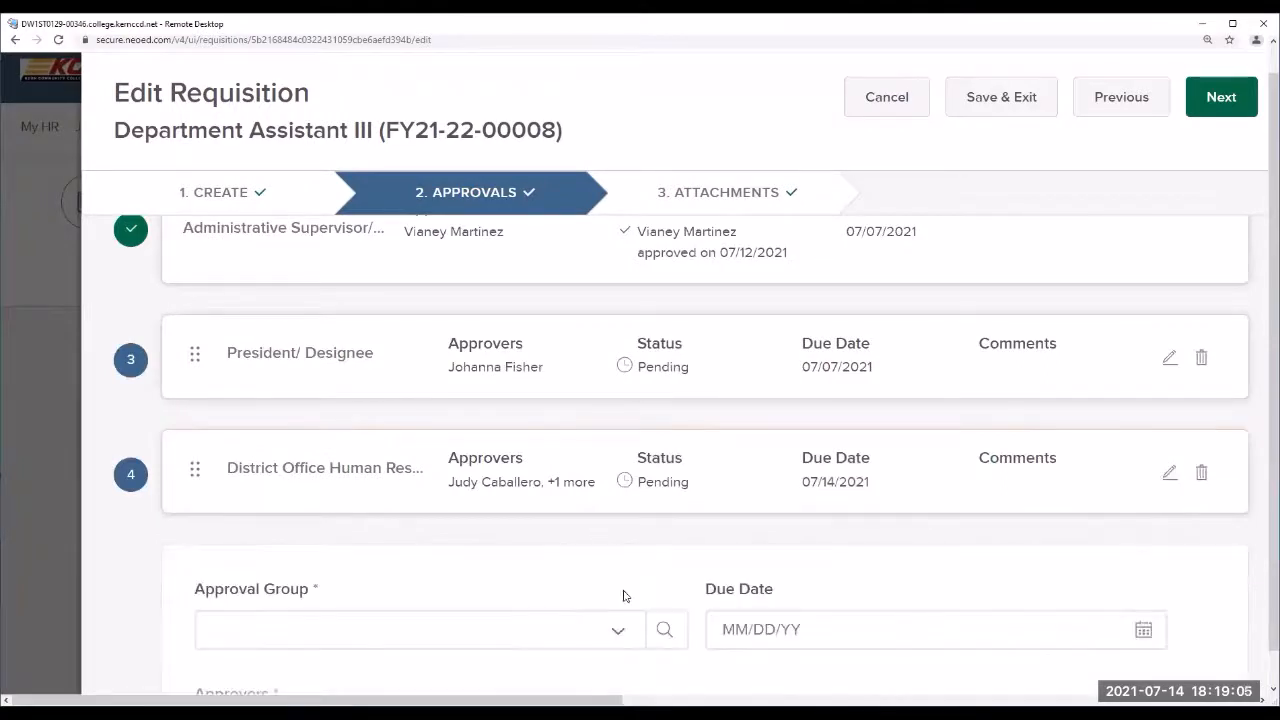
{"action": "scroll", "coordinate": [730, 598], "scroll_direction": "down", "scroll_amount": 3}
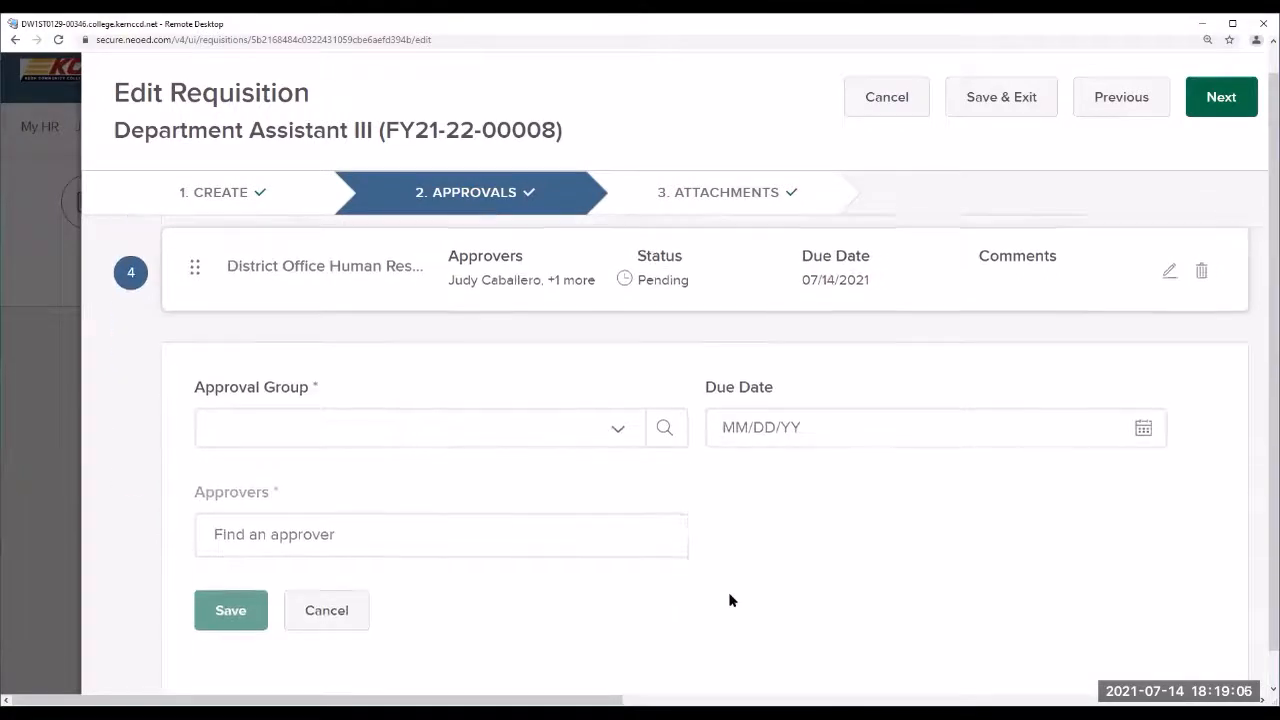
{"action": "left_click", "coordinate": [620, 433]}
{"action": "scroll", "coordinate": [531, 529], "scroll_direction": "down", "scroll_amount": 1}
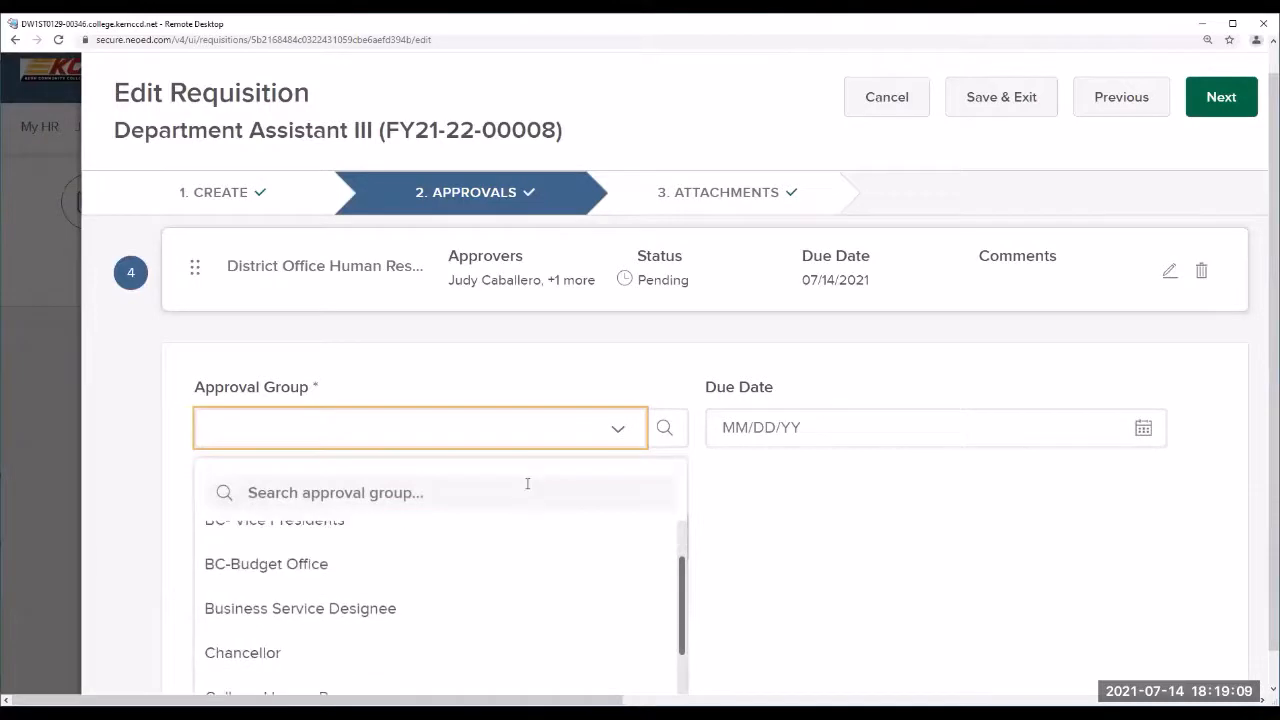
{"action": "left_click", "coordinate": [527, 484]}
{"action": "type", "text": "dist"}
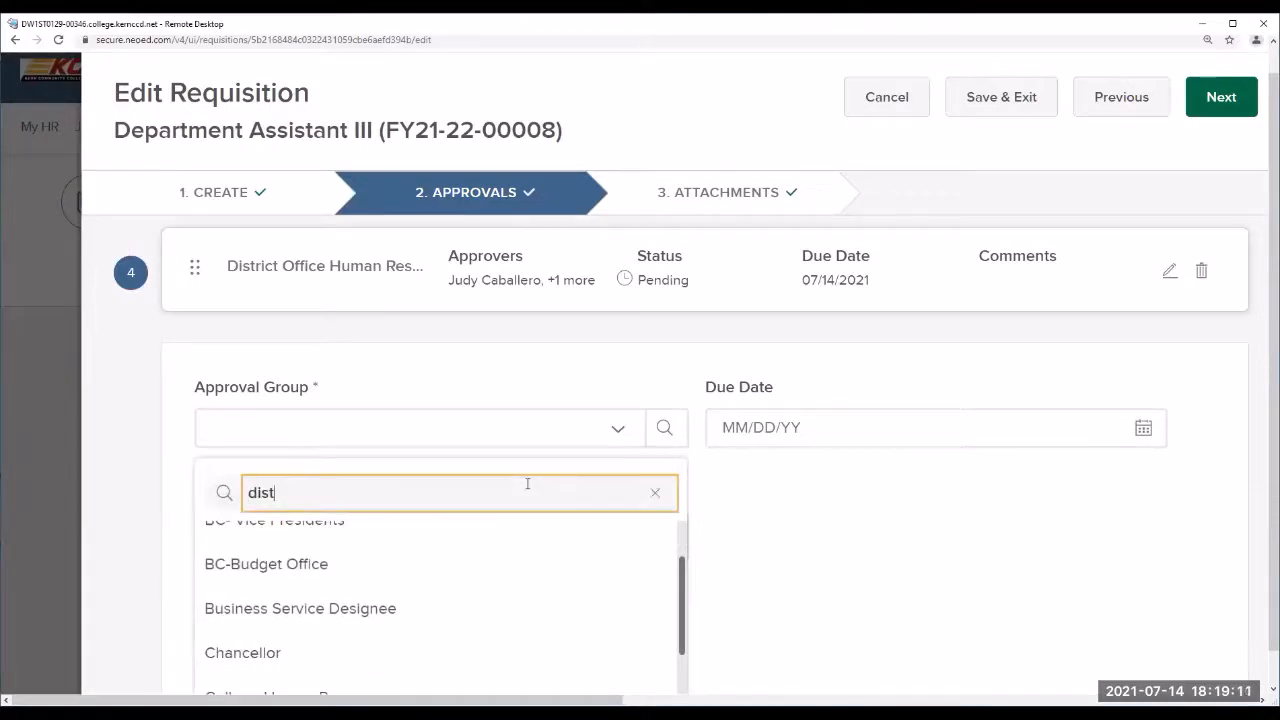
{"action": "left_click", "coordinate": [474, 540]}
{"action": "left_click", "coordinate": [856, 440]}
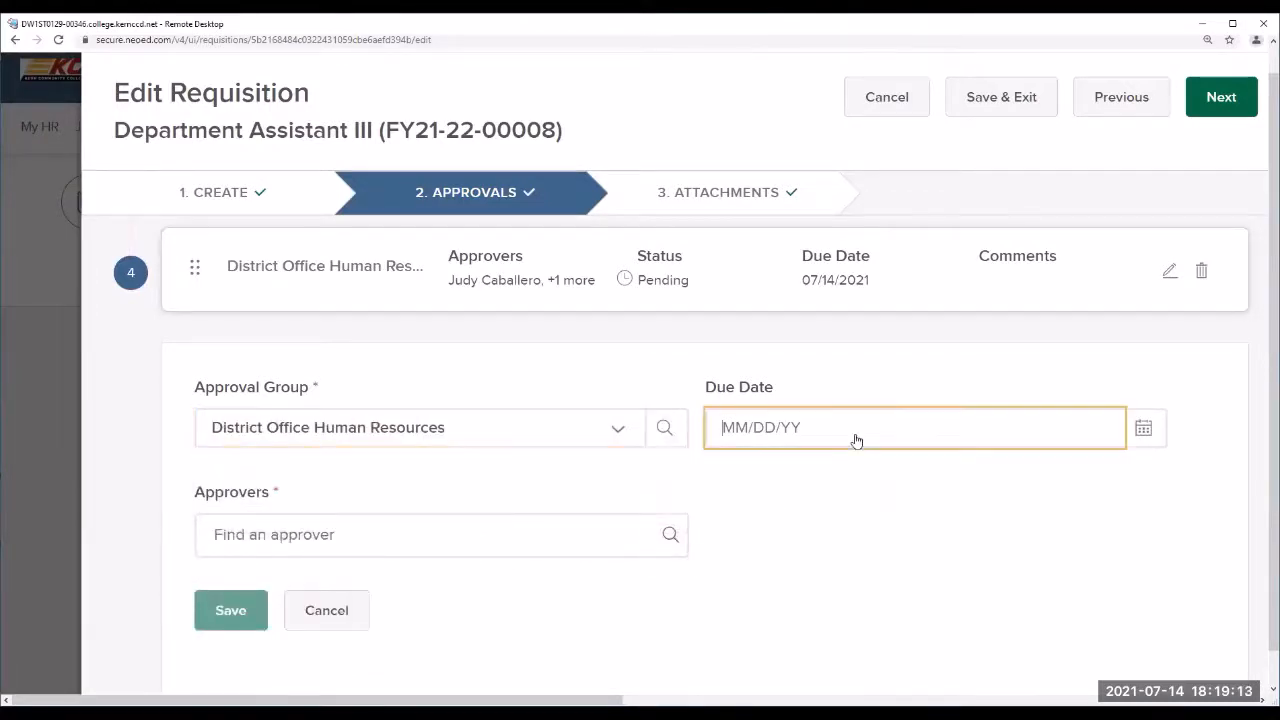
{"action": "type", "text": "07/15/"}
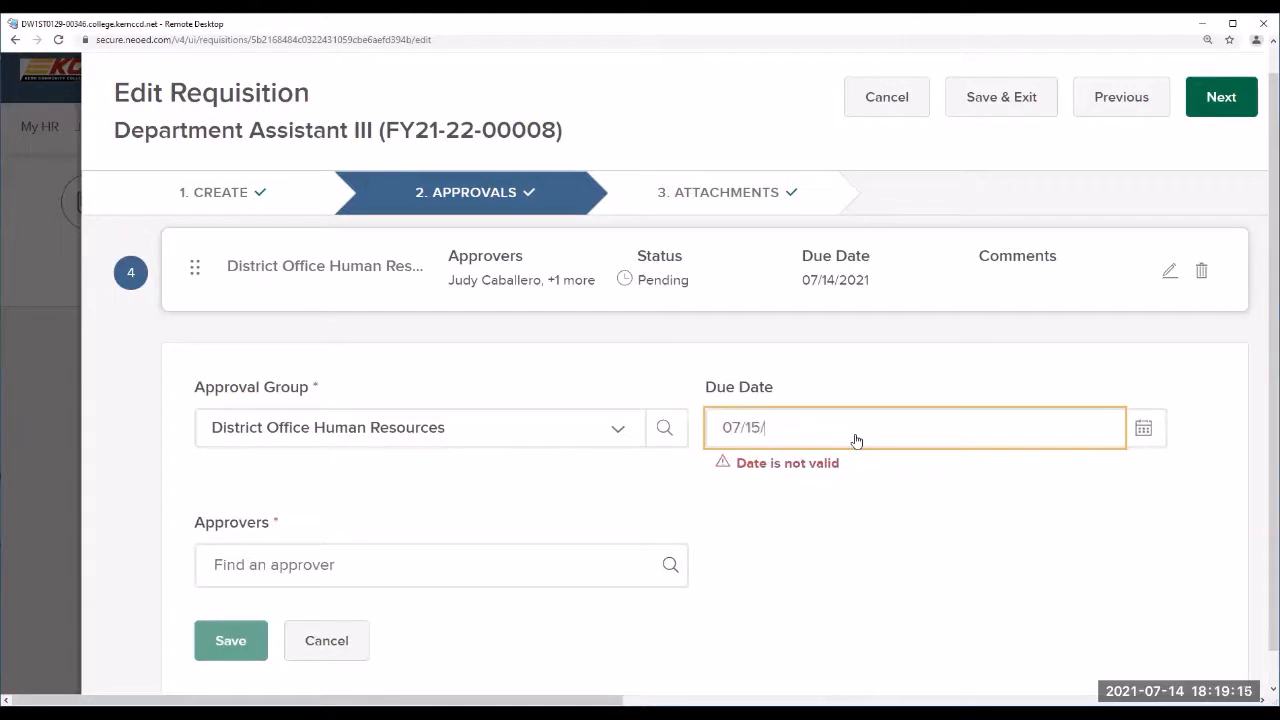
{"action": "type", "text": "2021"}
Step: Assign the first listed approver and save the new approval step
{"action": "left_click", "coordinate": [482, 534]}
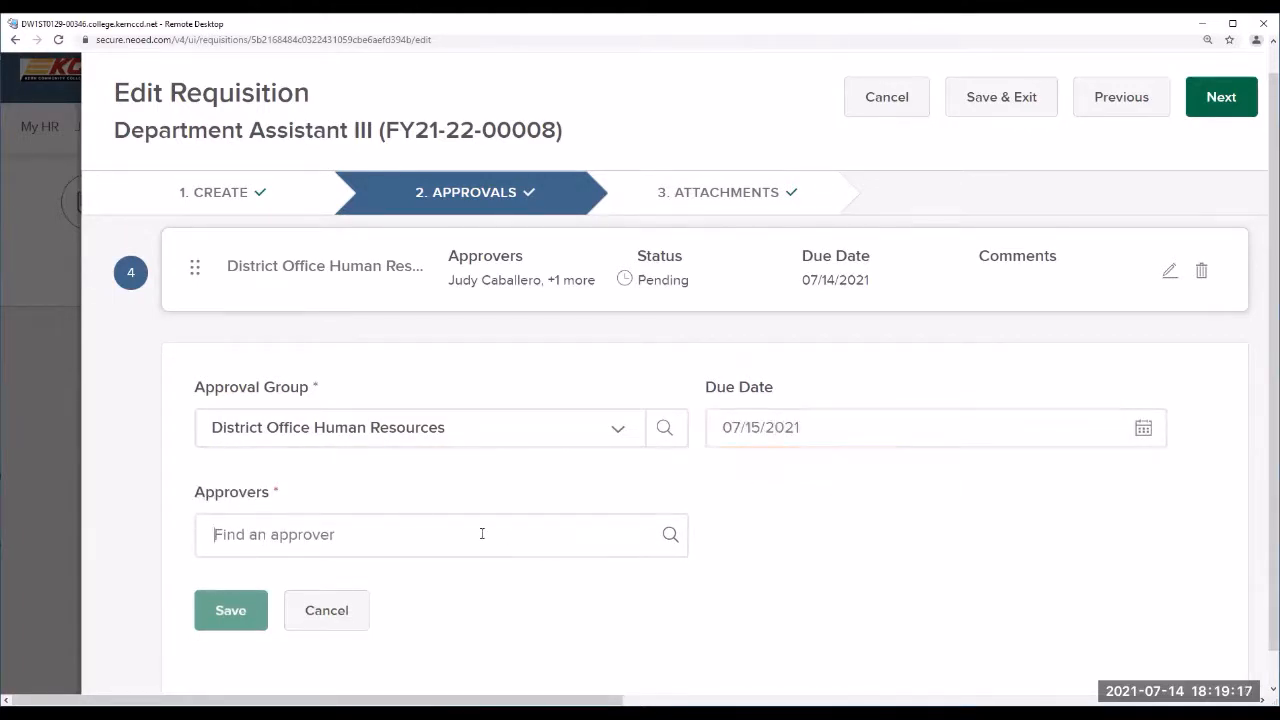
{"action": "left_click", "coordinate": [668, 537]}
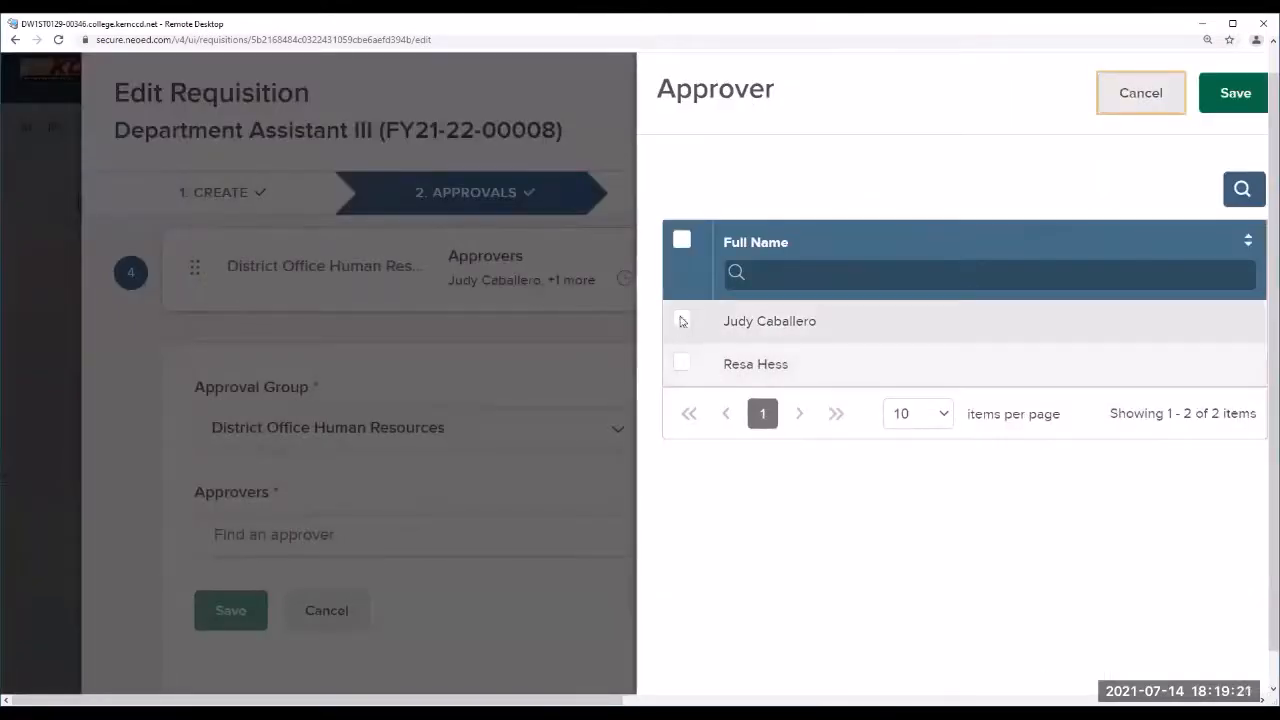
{"action": "left_click", "coordinate": [681, 321]}
{"action": "left_click", "coordinate": [1235, 93]}
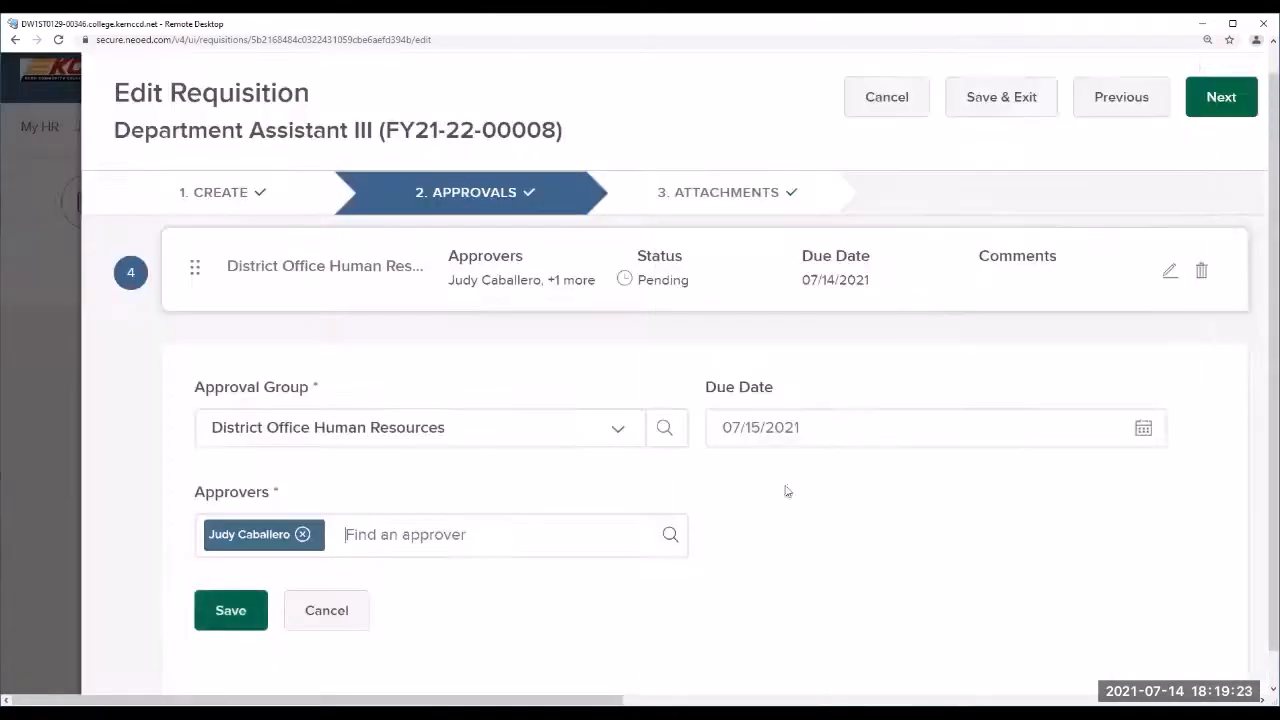
{"action": "scroll", "coordinate": [785, 490], "scroll_direction": "down", "scroll_amount": 1}
{"action": "left_click", "coordinate": [262, 556]}
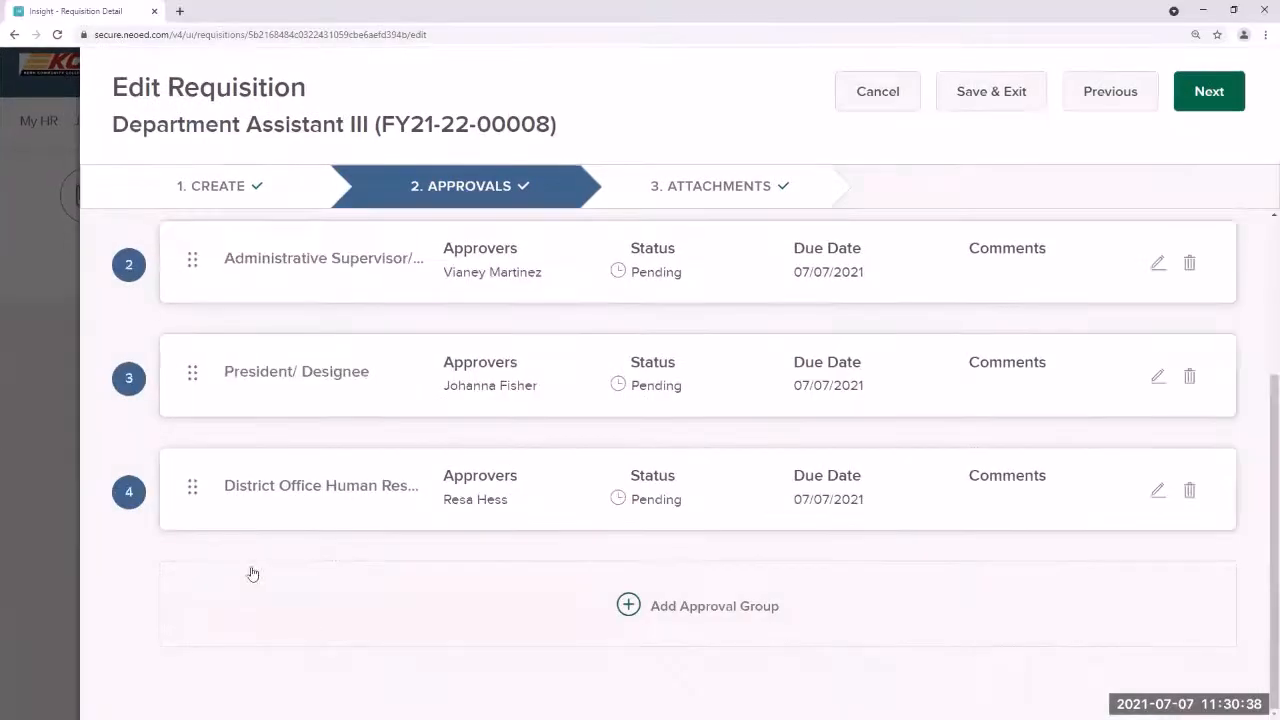
Step: Review the five-group approval workflow and continue to 3. Attachments
{"action": "scroll", "coordinate": [1068, 596], "scroll_direction": "up", "scroll_amount": 1}
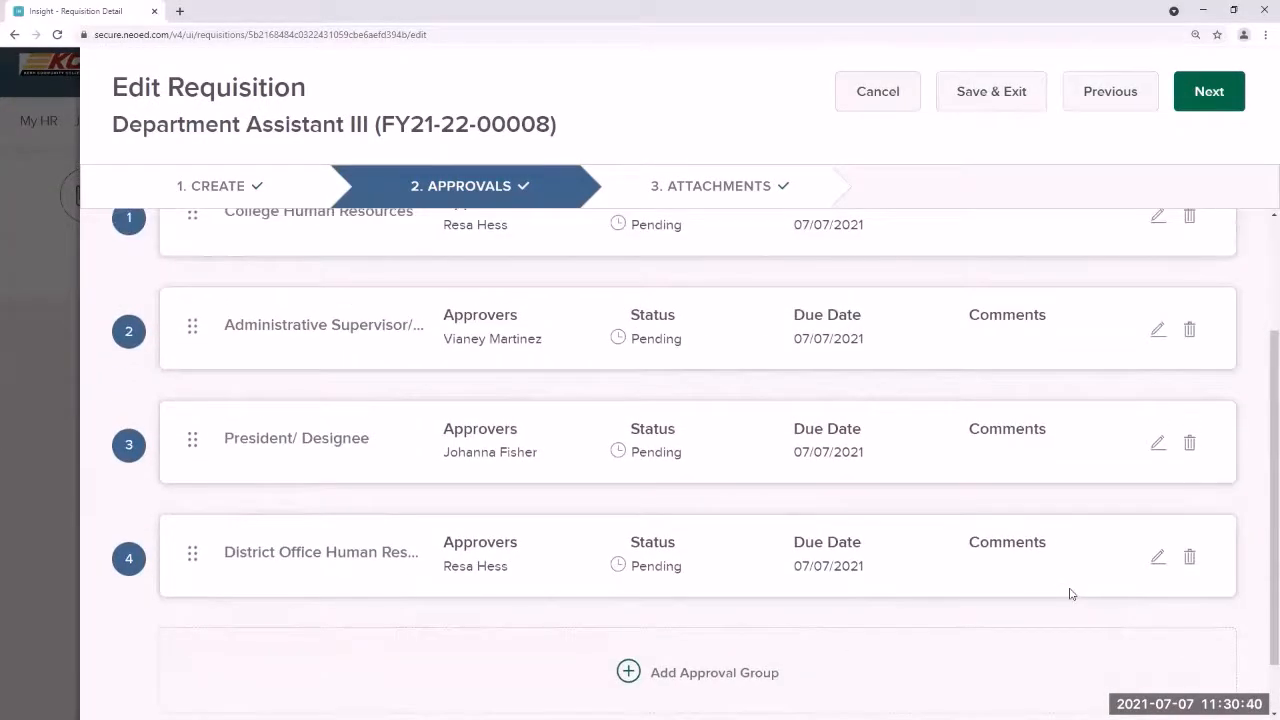
{"action": "scroll", "coordinate": [1072, 594], "scroll_direction": "up", "scroll_amount": 1}
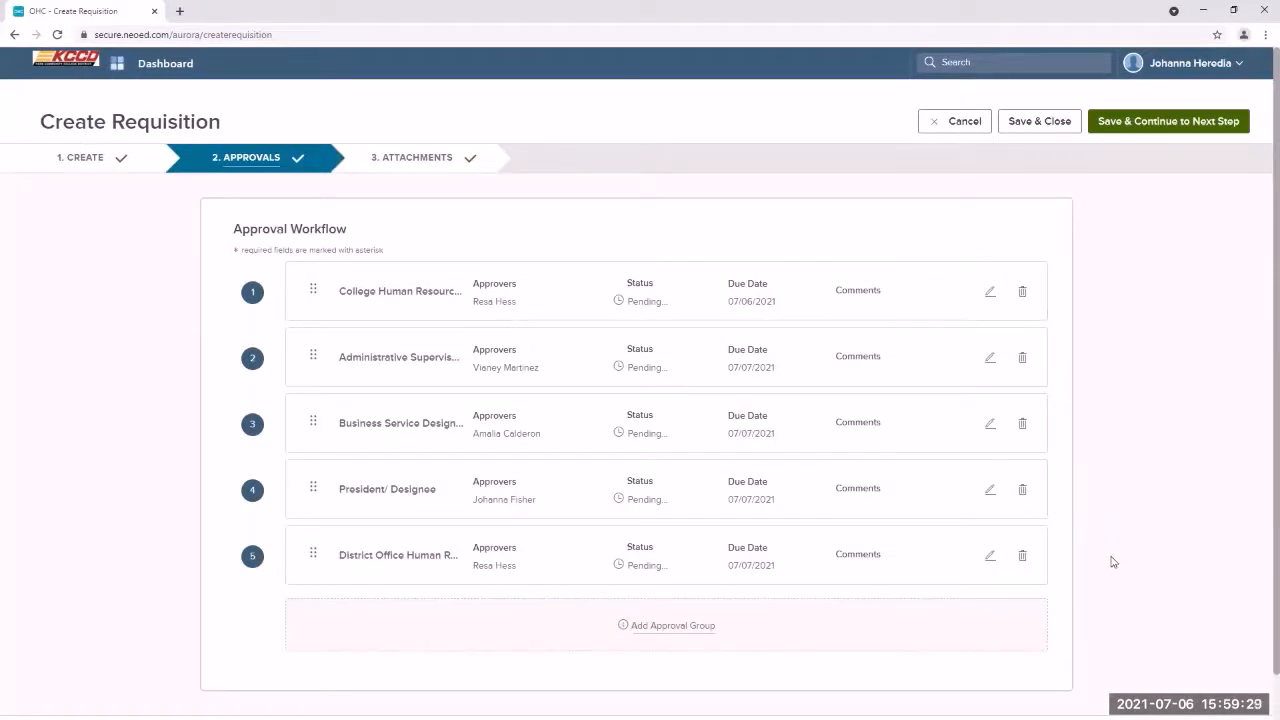
{"action": "left_click", "coordinate": [1178, 125]}
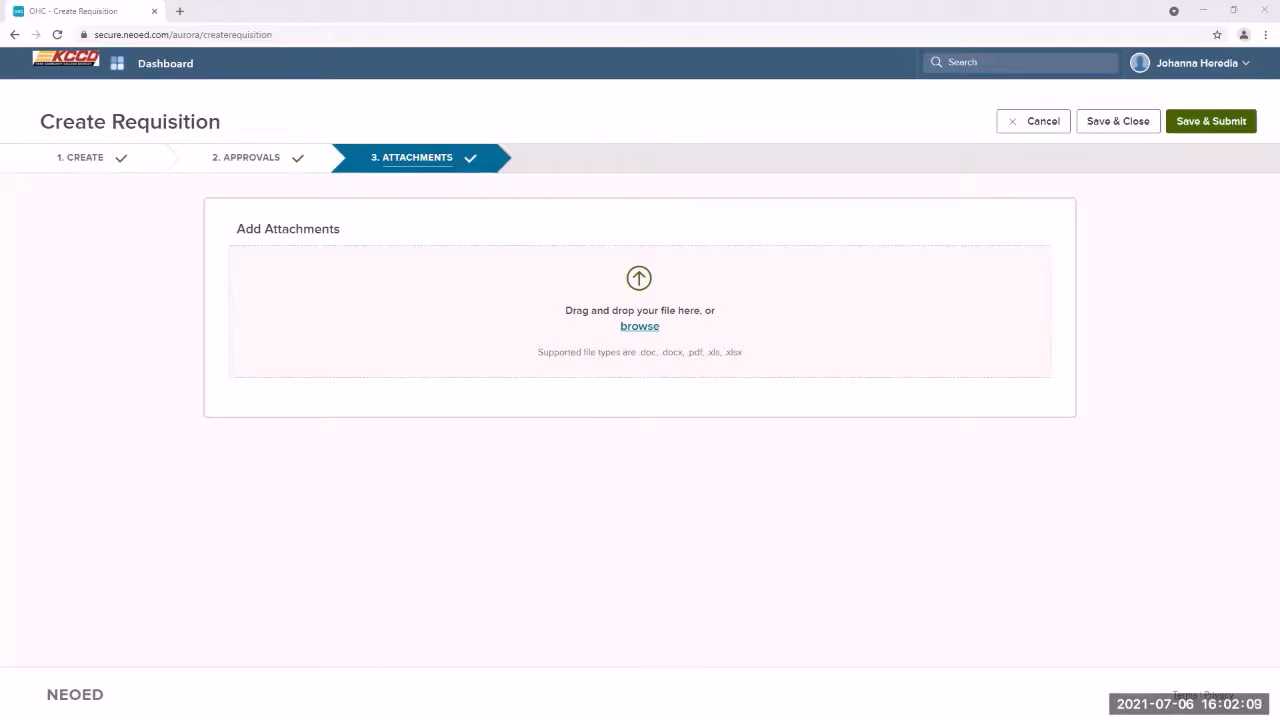
Step: Upload the Department Assistant III PDF, submit, and confirm the requisition shows In Progress
{"action": "left_click", "coordinate": [551, 331]}
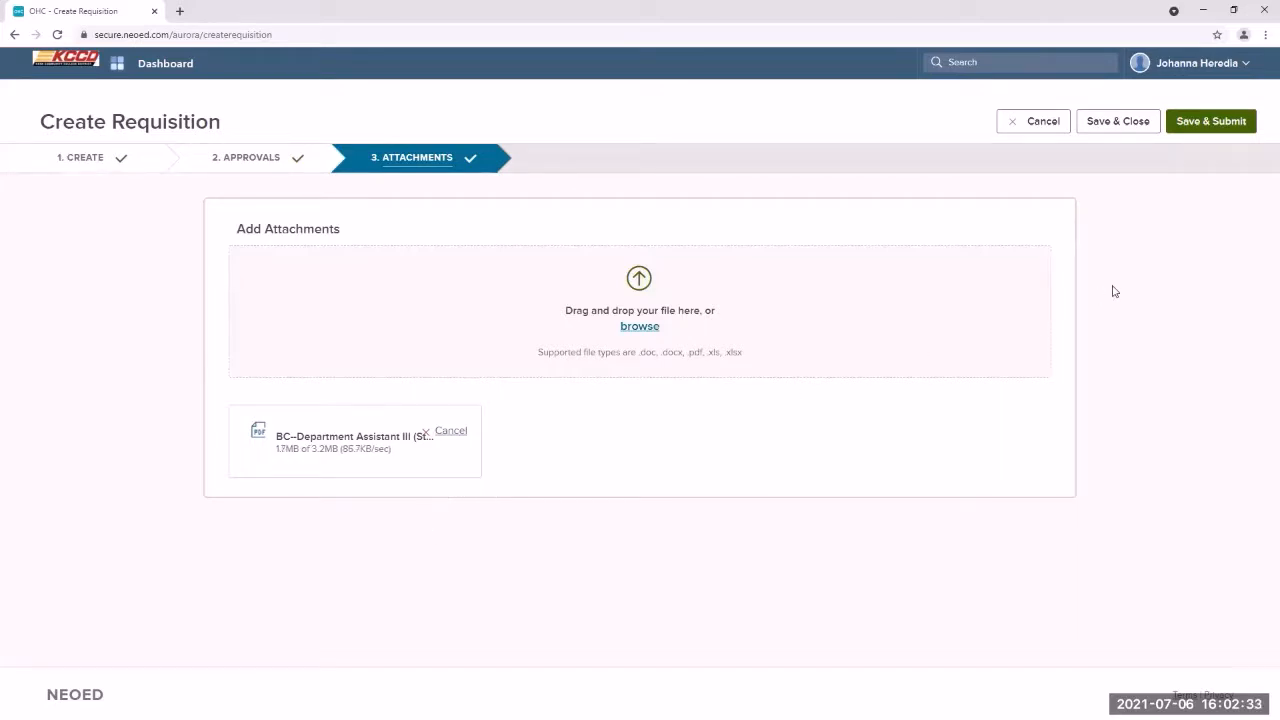
{"action": "left_click", "coordinate": [1221, 131]}
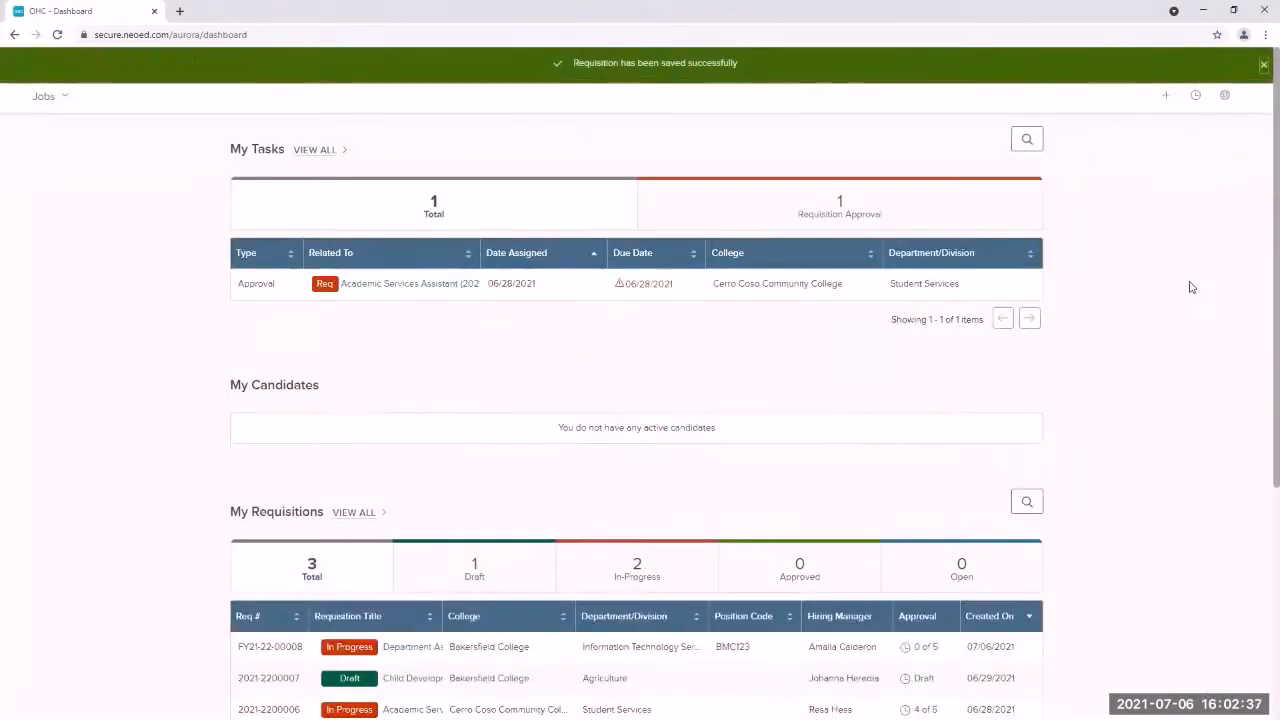
{"action": "scroll", "coordinate": [1174, 320], "scroll_direction": "down", "scroll_amount": 2}
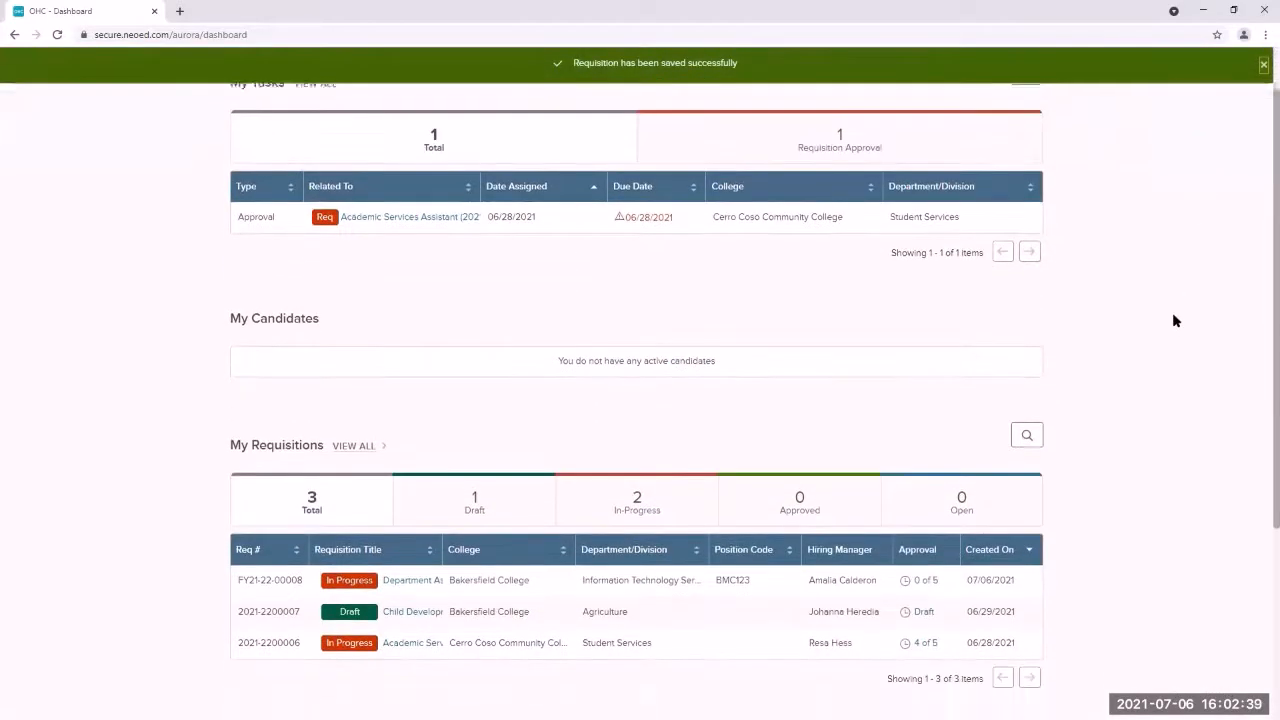